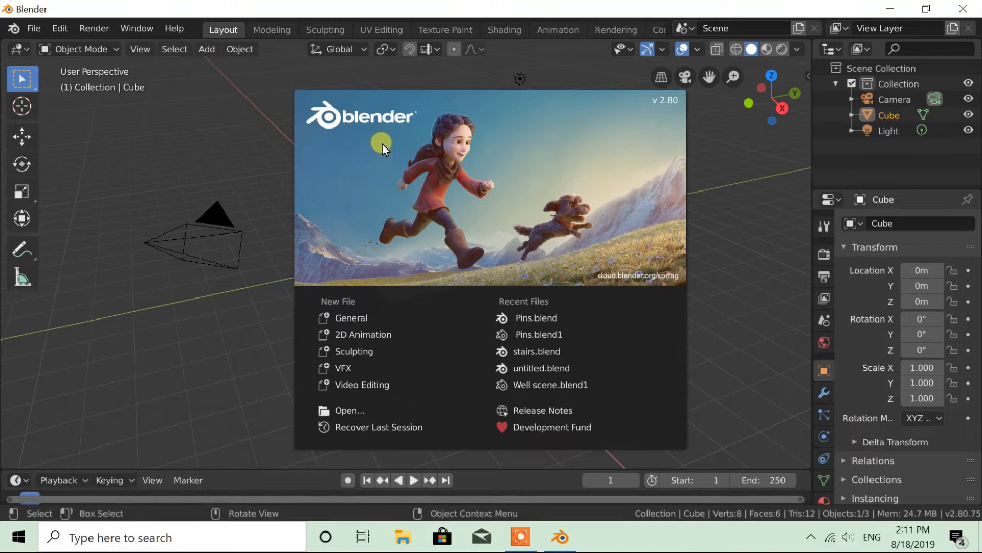
Dismiss the splash screen and enable the Screencast Keys display, leaving the sidebar hidden.
click(665, 120)
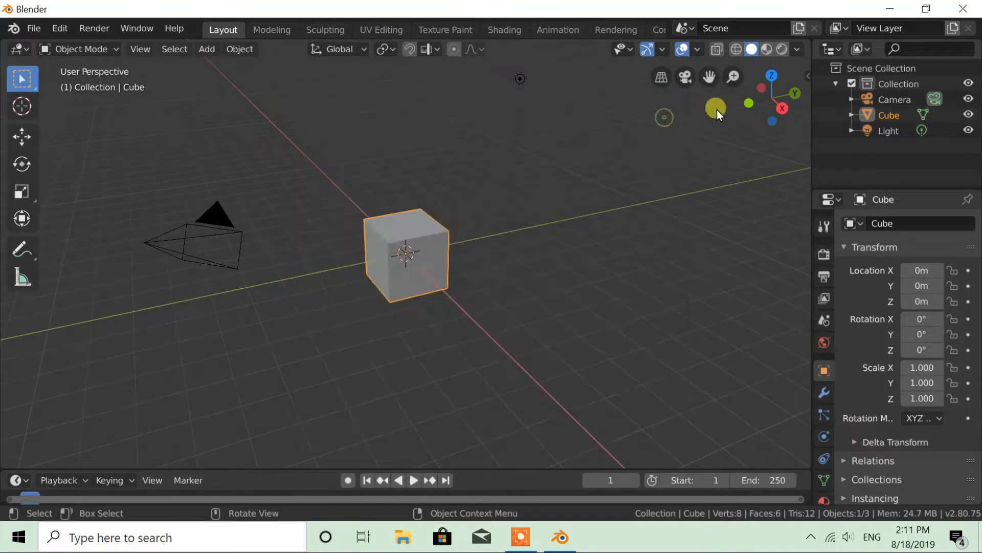
click(806, 75)
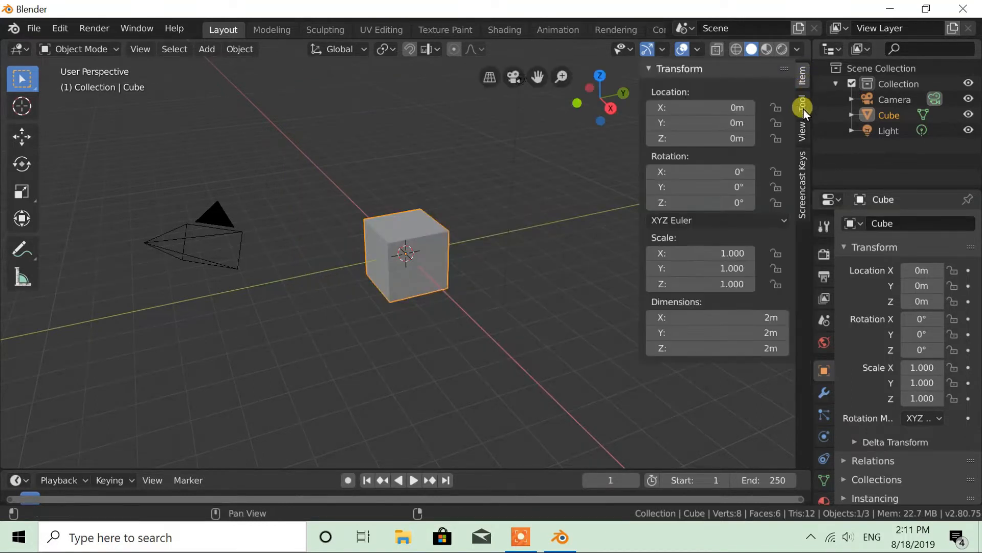
click(803, 185)
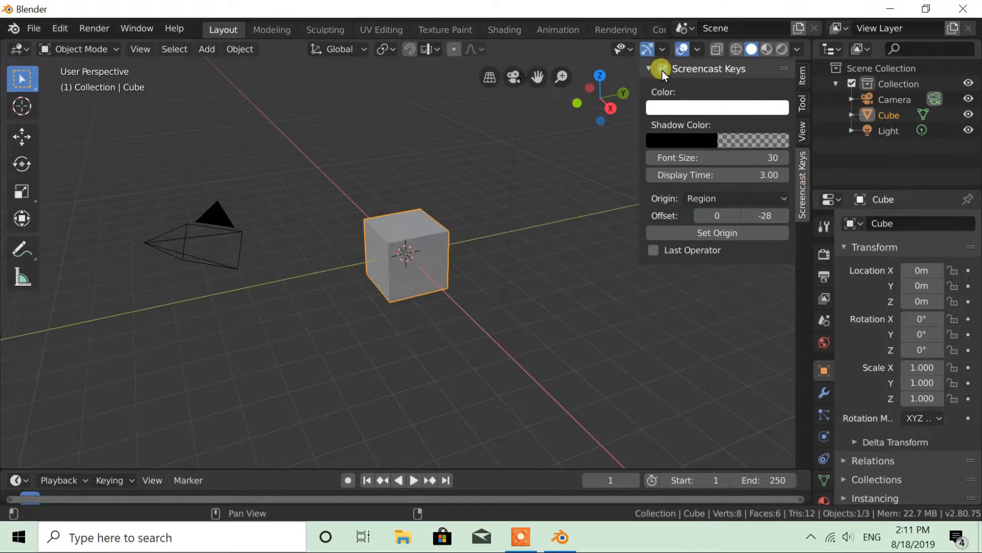
click(647, 69)
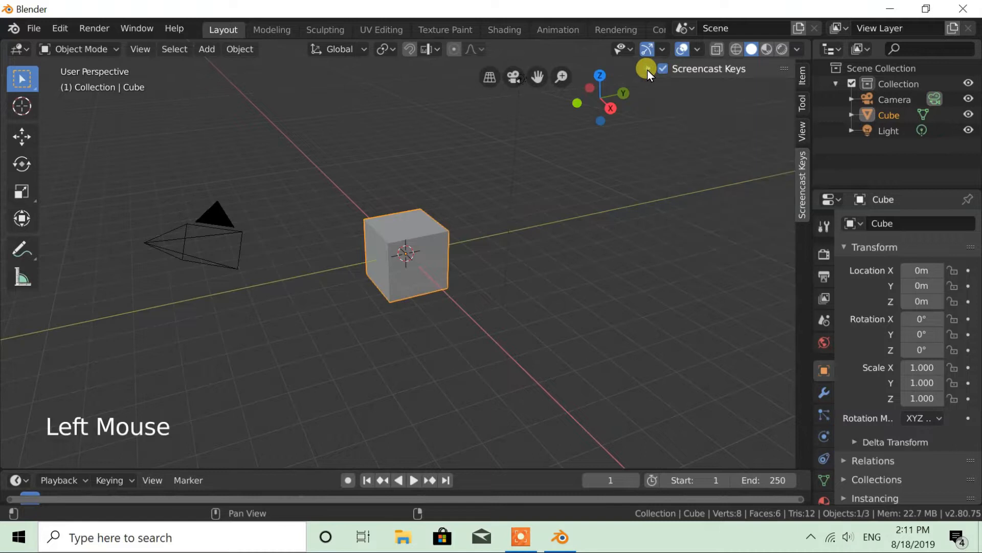
click(646, 69)
click(804, 73)
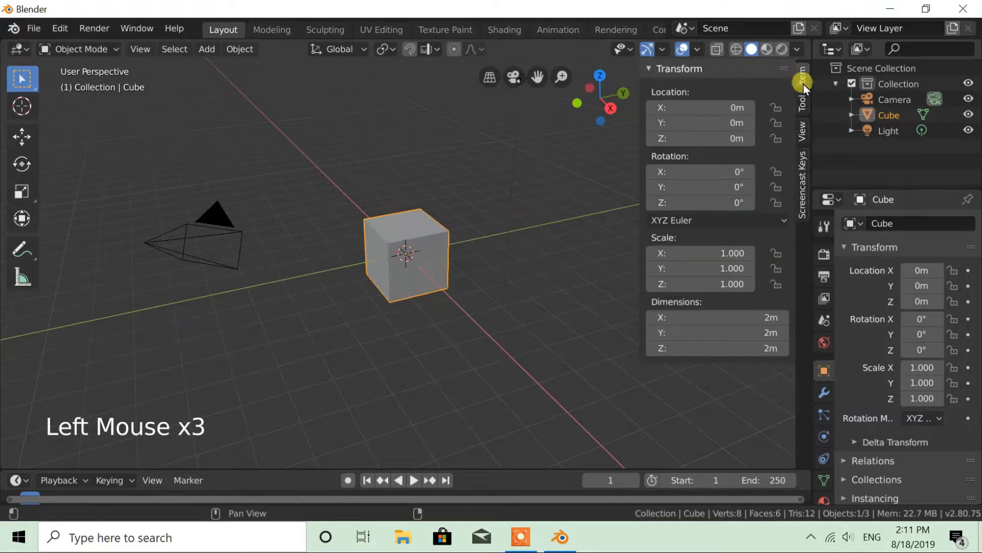
key(n)
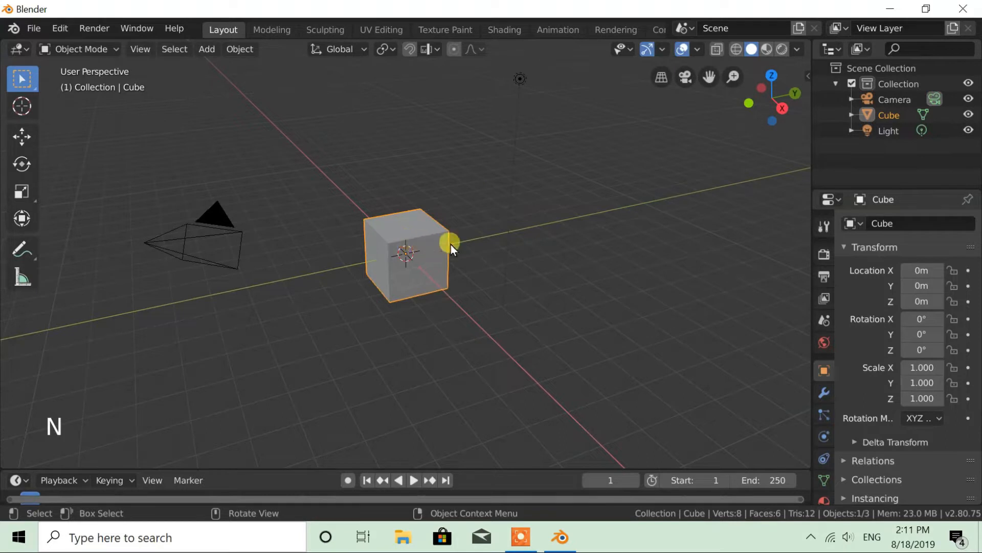
Scale the default cube by 10 along X and Y only, excluding the Z axis.
key(s)
key(z)
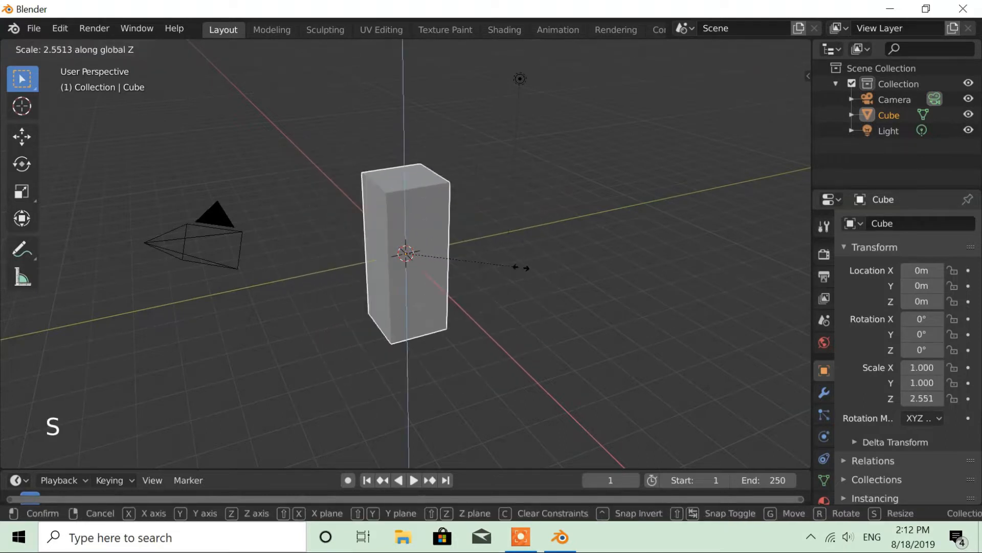
key(shift+z)
key(shift+z)
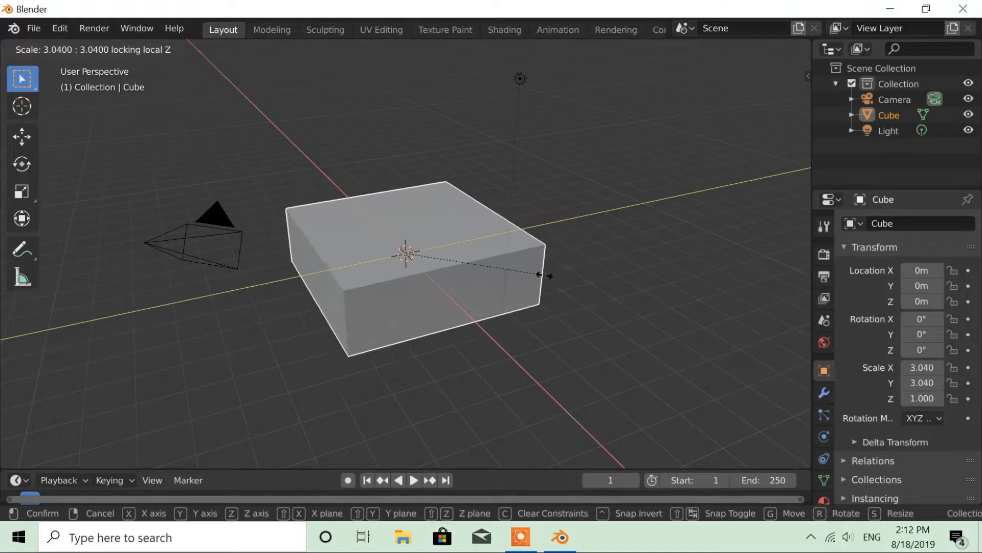
text(10)
click(571, 281)
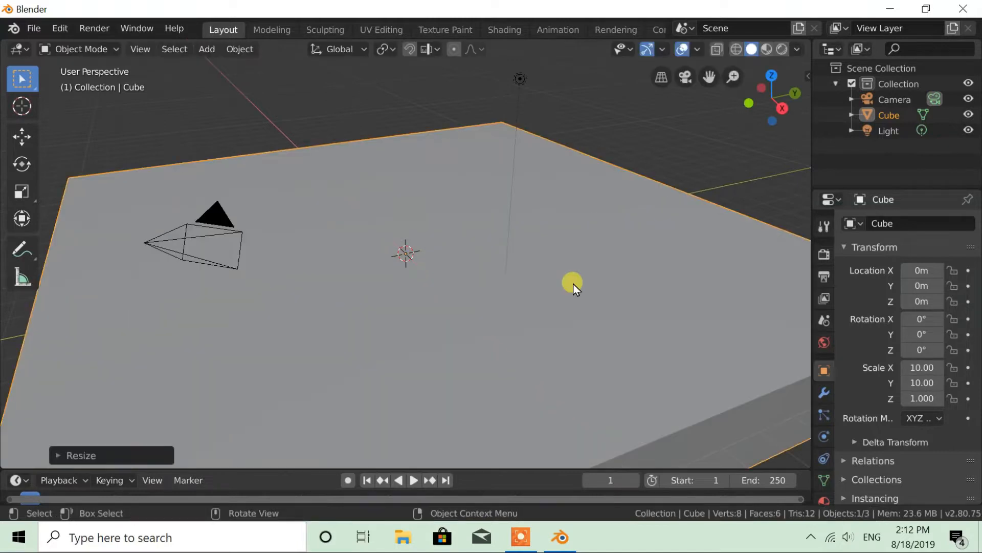
Enter Edit Mode with face selection and move the slab's bottom face up 1 m along Z.
scroll(580, 295, down, 2)
scroll(580, 295, down, 1)
middle_drag(526, 333, 492, 253)
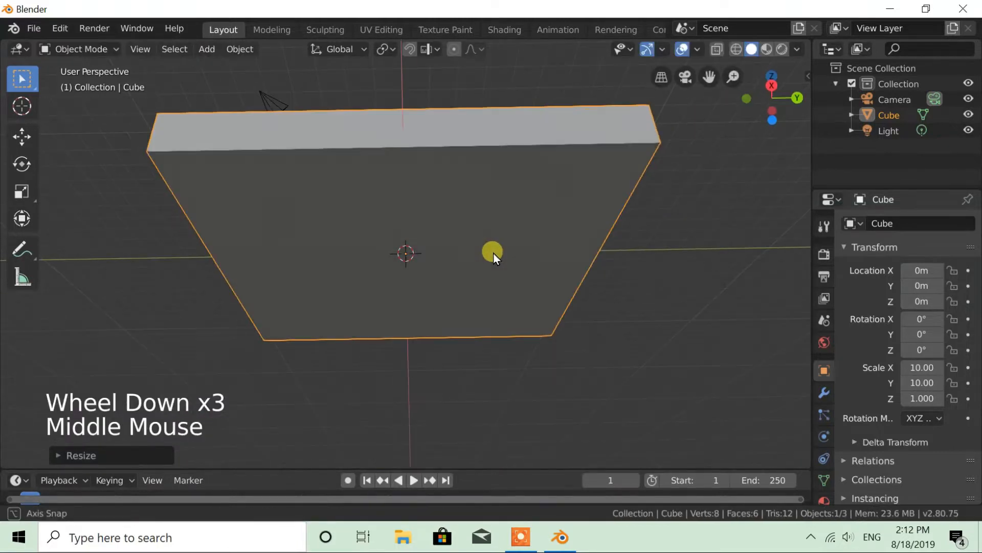
click(82, 48)
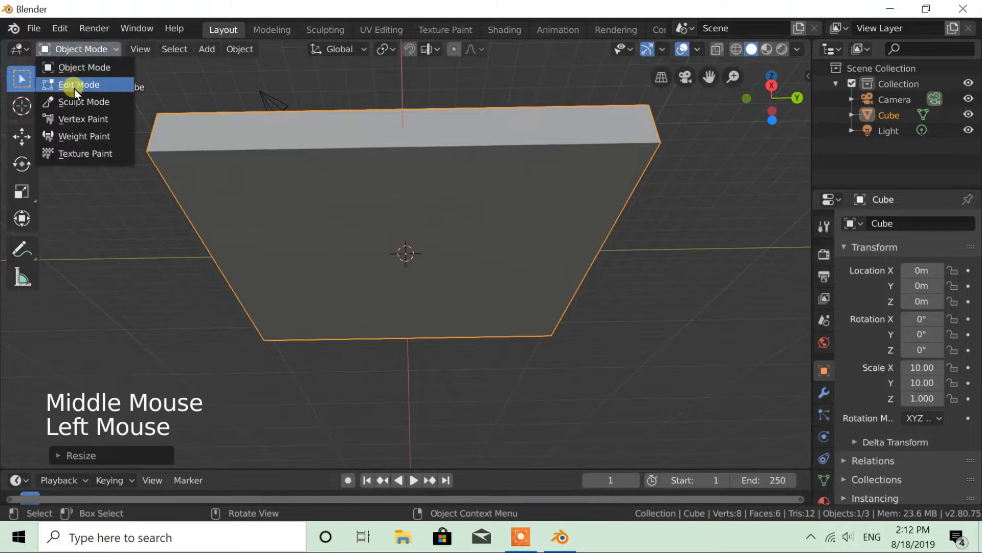
click(70, 87)
click(162, 49)
click(317, 222)
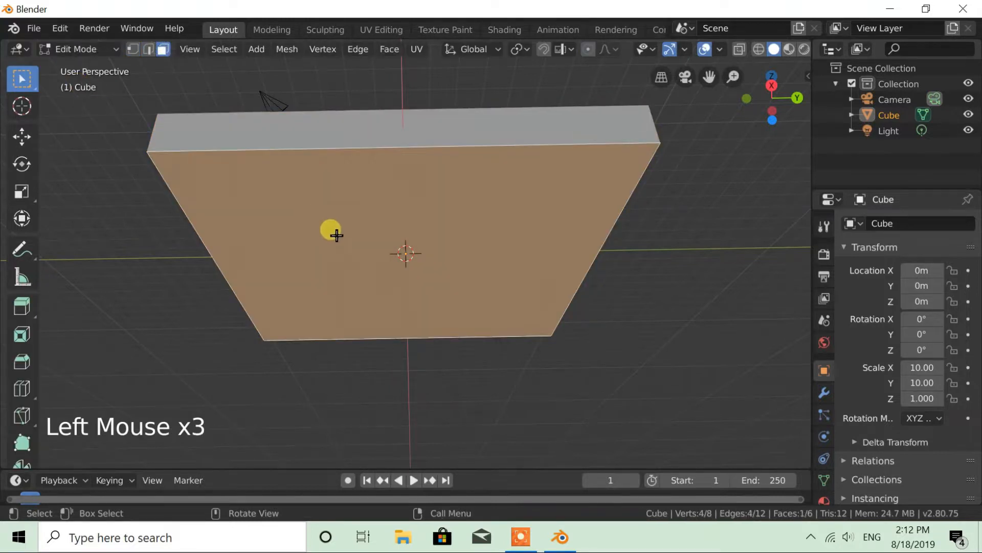
key(g)
key(z)
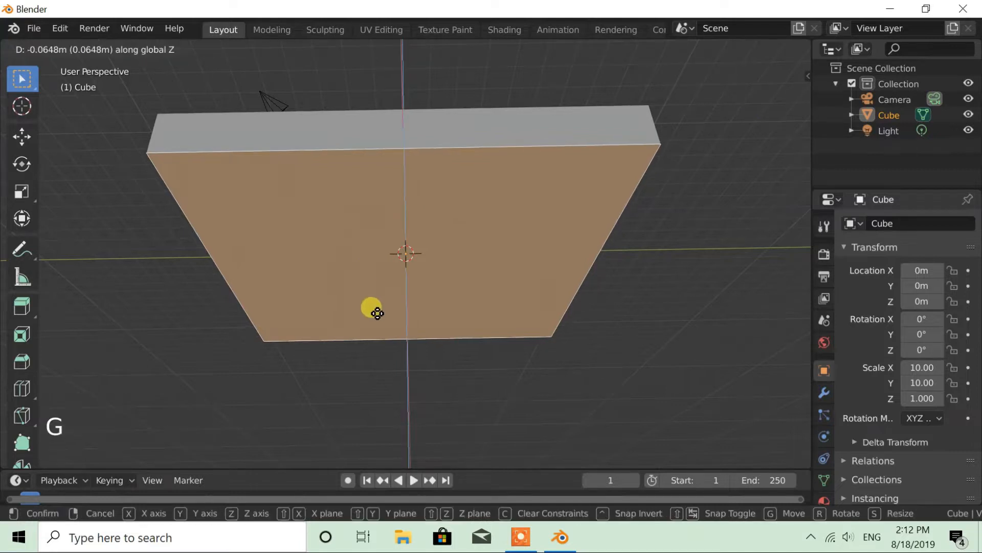
text(1)
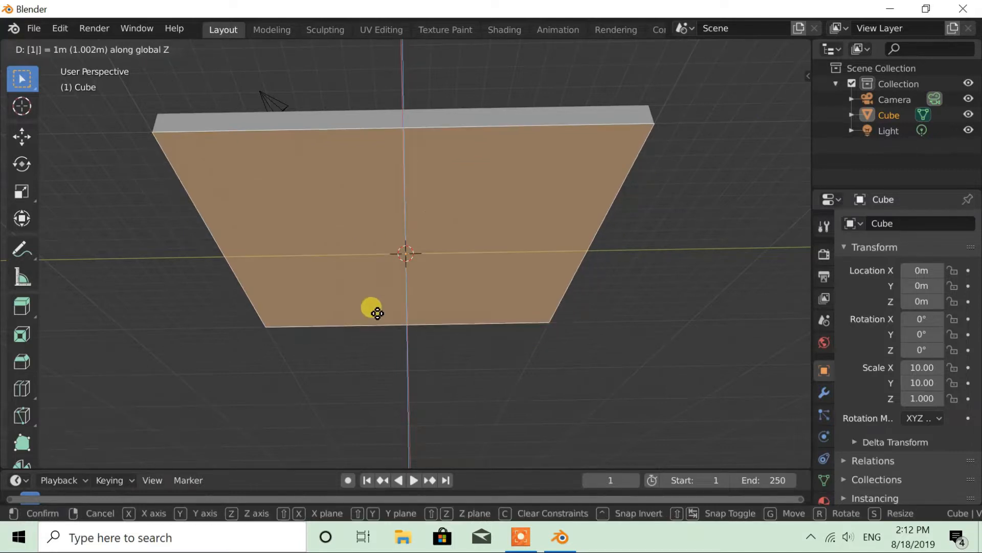
key(Return)
Select the slab's top face and inset and extrude it upward twice to form two smaller tiers.
scroll(355, 246, down, 2)
middle_drag(355, 246, 369, 262)
click(378, 232)
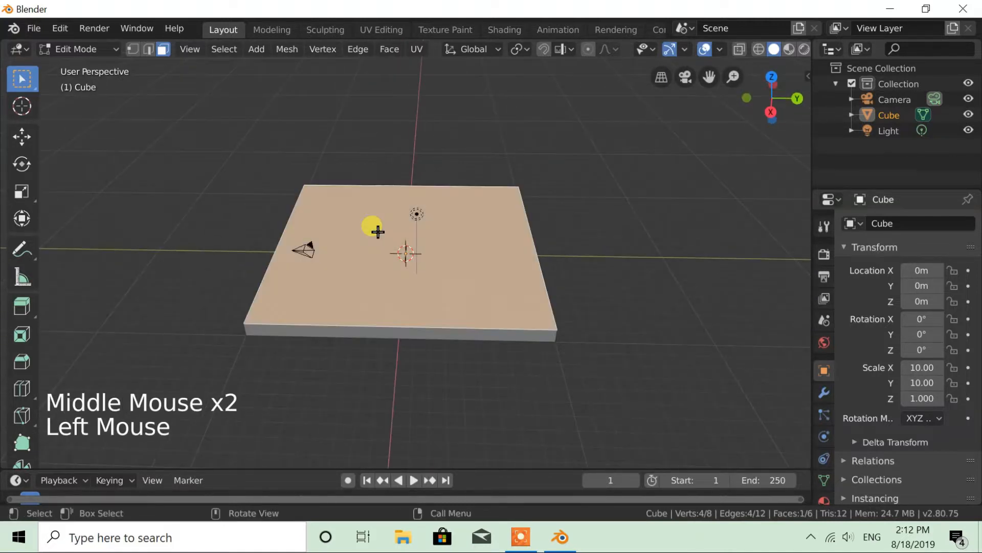
key(i)
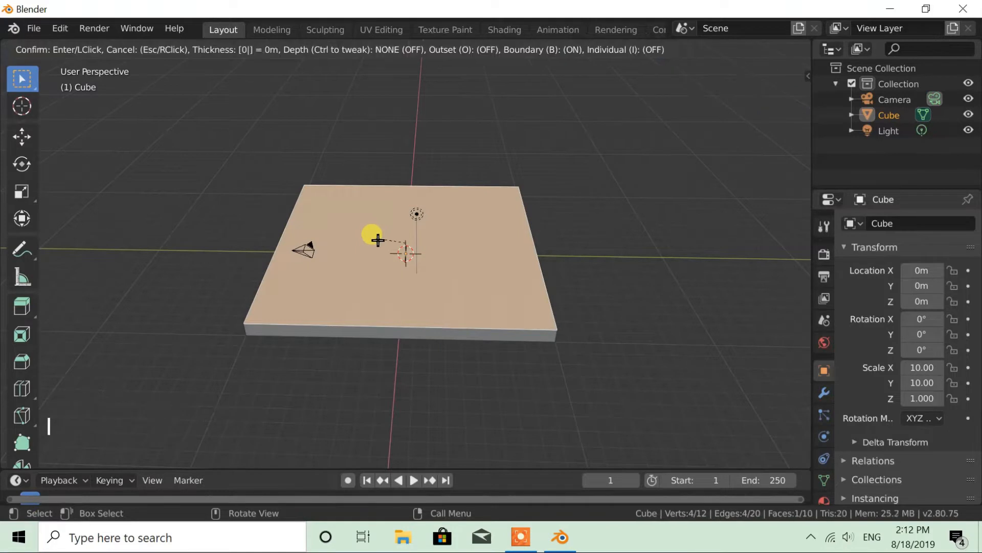
click(378, 240)
key(e)
click(378, 240)
key(i)
click(378, 240)
key(e)
click(379, 240)
Add a third and fourth raised tier by repeating the inset and upward extrusion of the top face.
key(i)
click(379, 240)
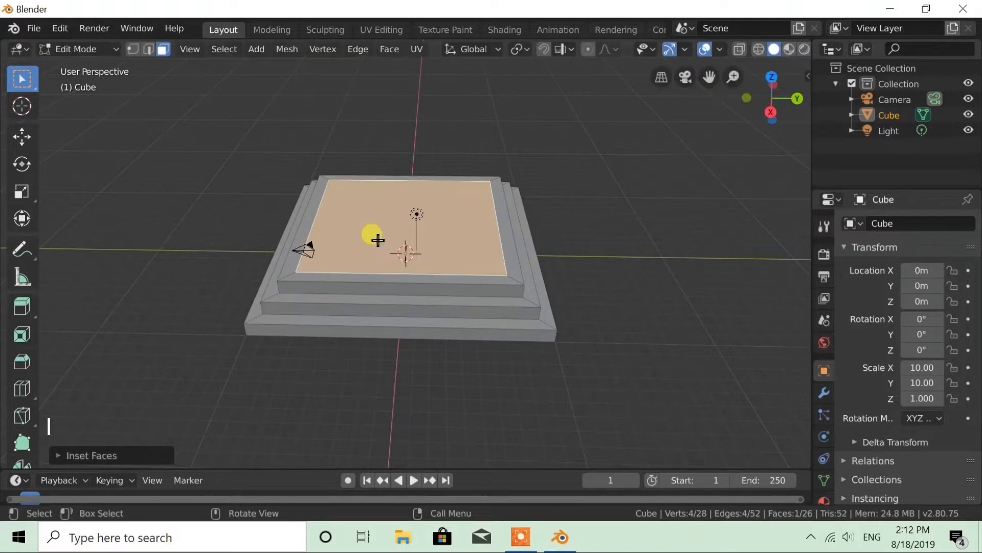
key(e)
click(379, 240)
key(i)
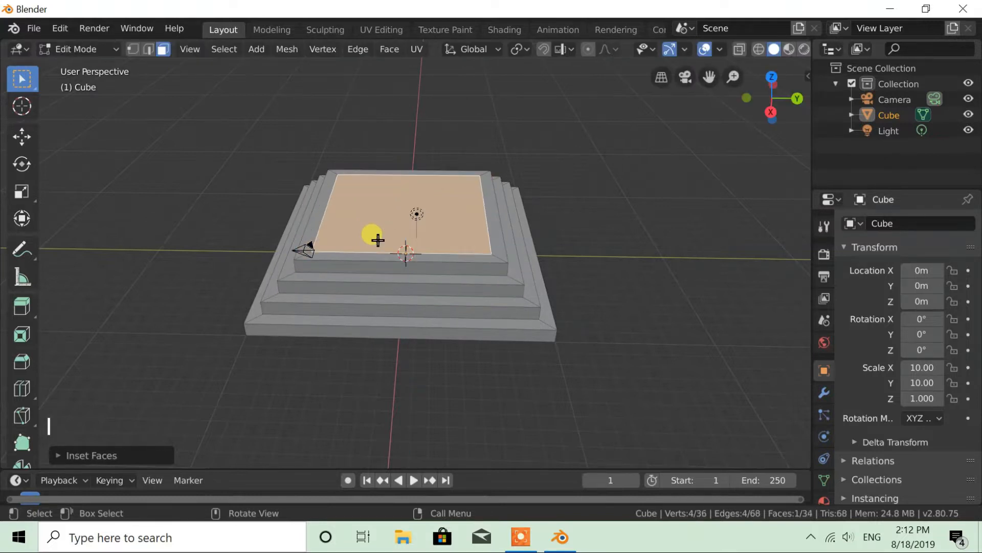
click(378, 240)
key(e)
click(378, 240)
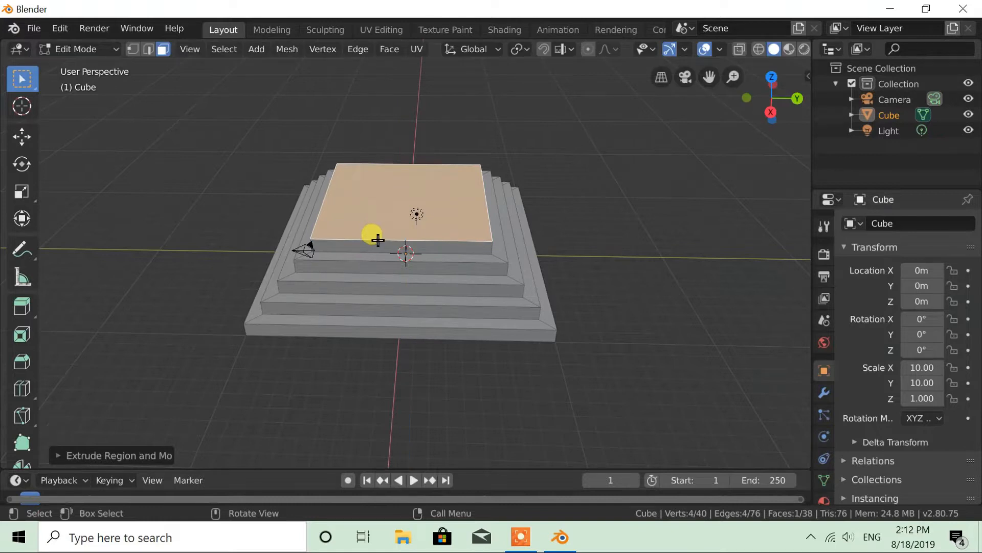
key(e)
key(BackSpace)
key(ctrl+z)
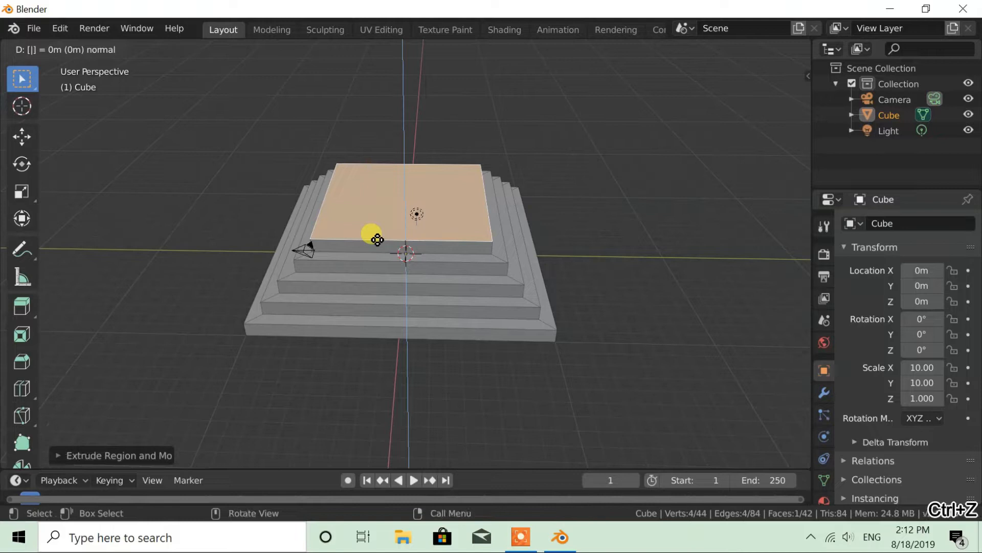
text(1)
right_click(377, 240)
key(ctrl+z)
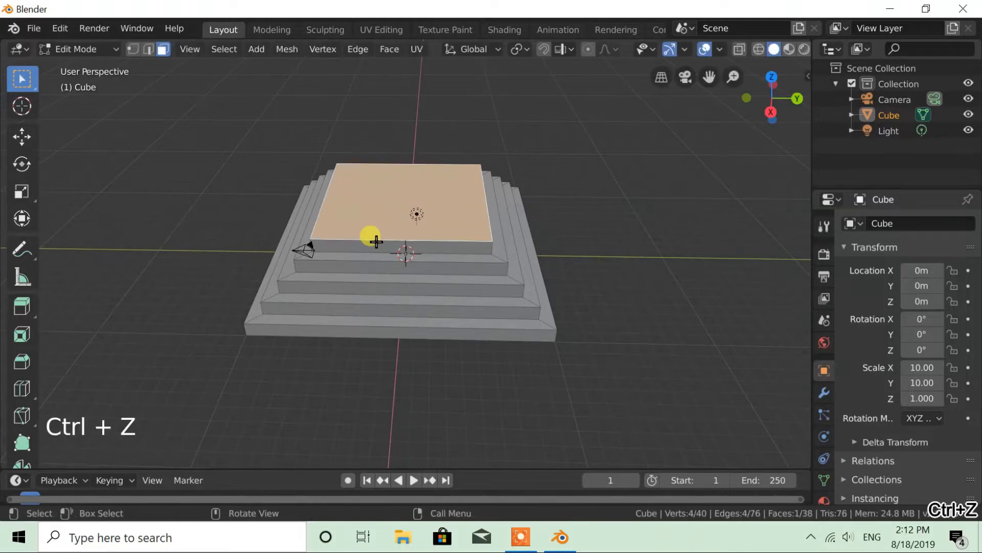
Build the fifth and sixth raised tiers, insetting the top face by 10 cm and extruding it upward each time.
key(i)
click(376, 241)
key(e)
click(377, 241)
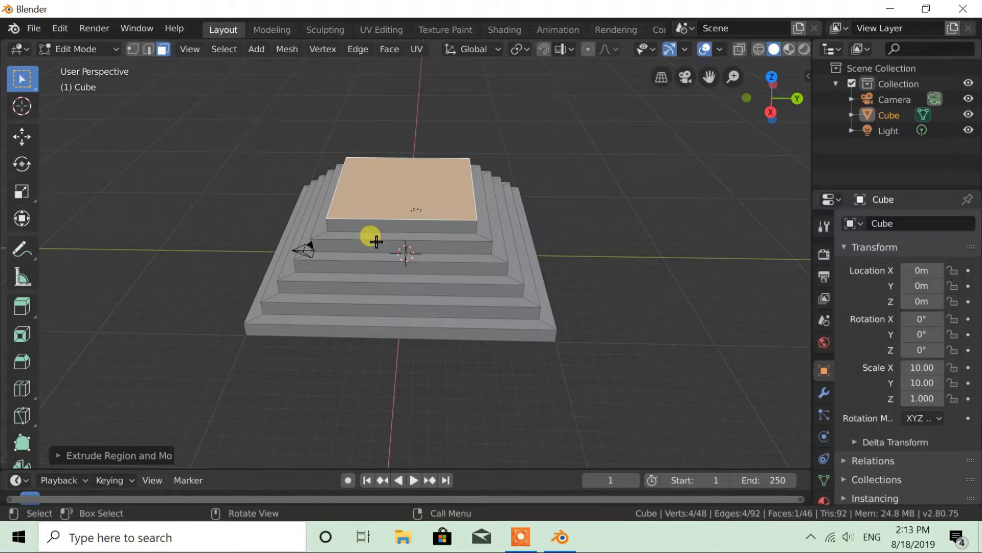
key(i)
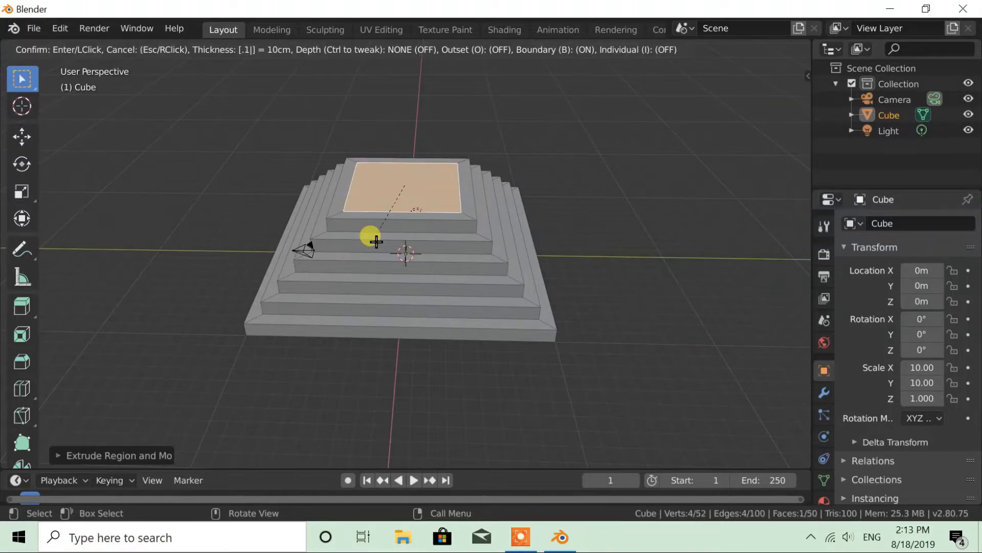
click(376, 241)
key(e)
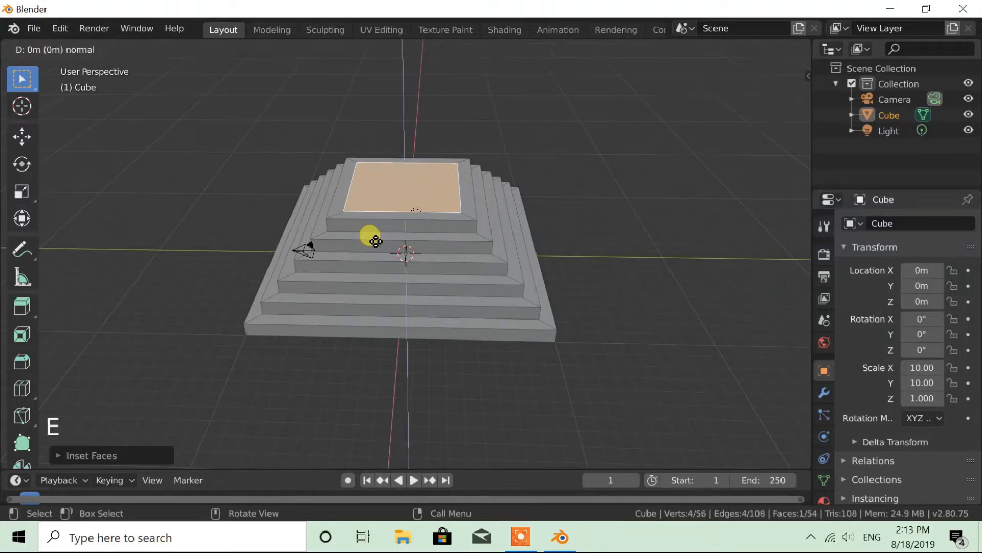
click(376, 242)
Inset the top face once more and extrude it 3.5 m upward as a tall block crowning the pyramid.
key(i)
click(377, 242)
text(e)
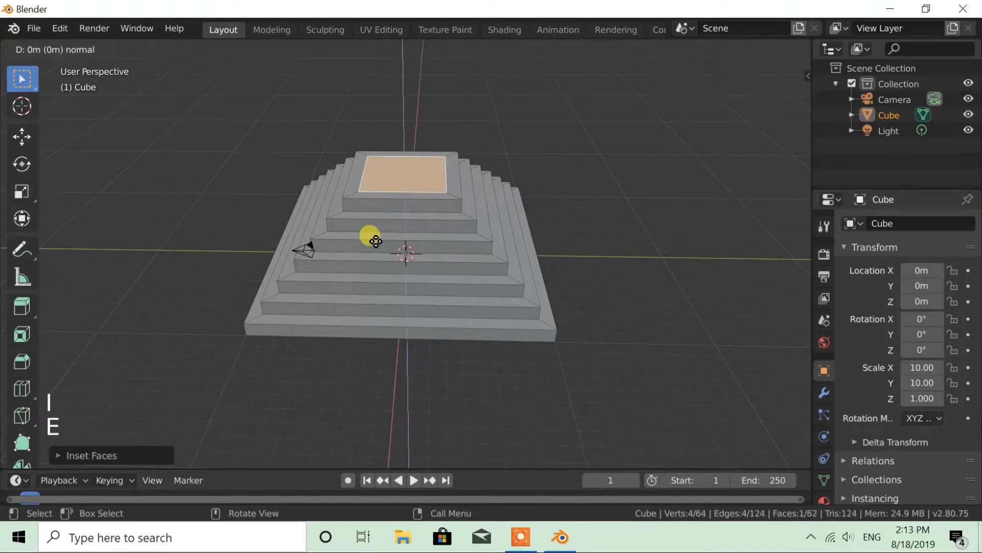
text(3.5)
click(374, 239)
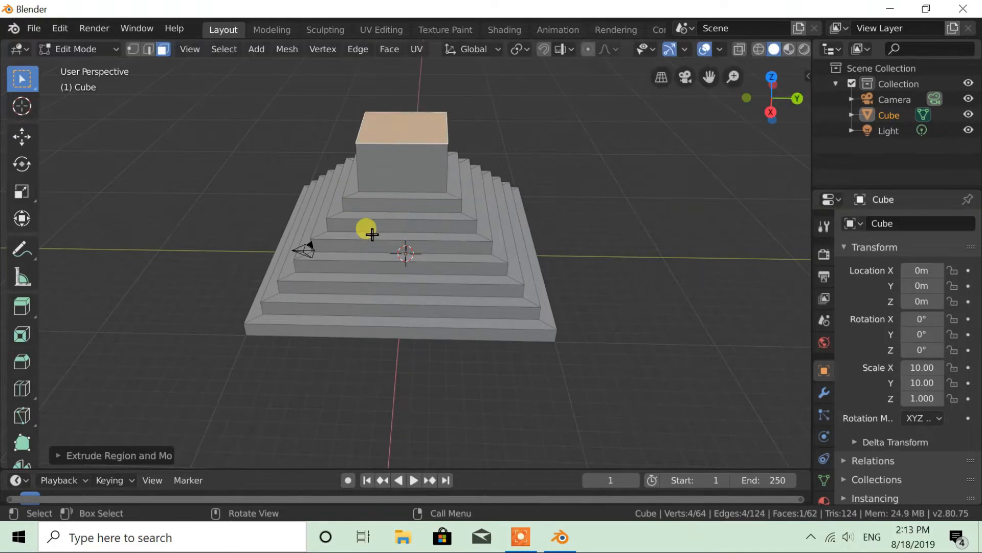
Add two overlapping vertical loop cuts through the centre of the pyramid's front, running over the top block.
middle_drag(505, 259, 420, 269)
key(ctrl+r)
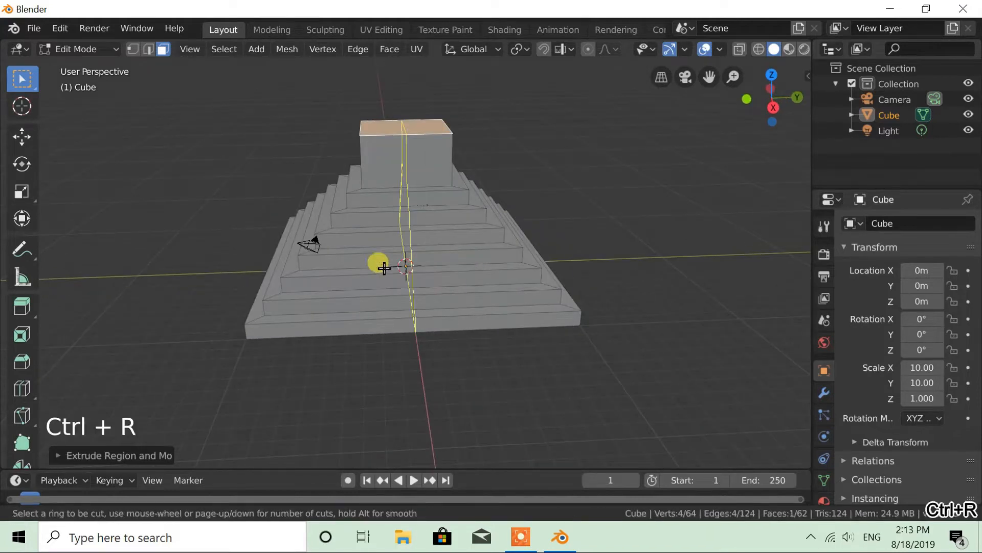
click(414, 279)
click(415, 302)
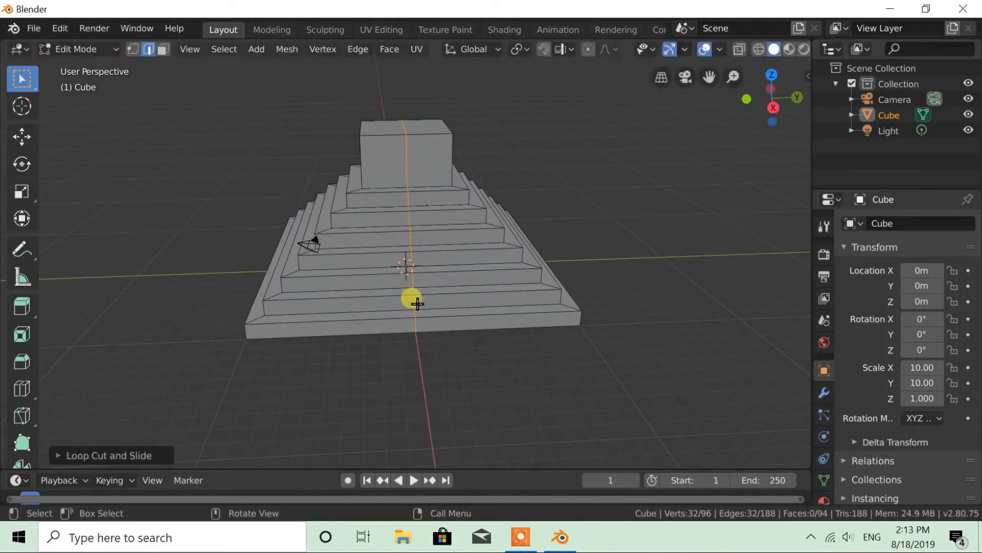
key(ctrl+r)
click(450, 306)
click(448, 221)
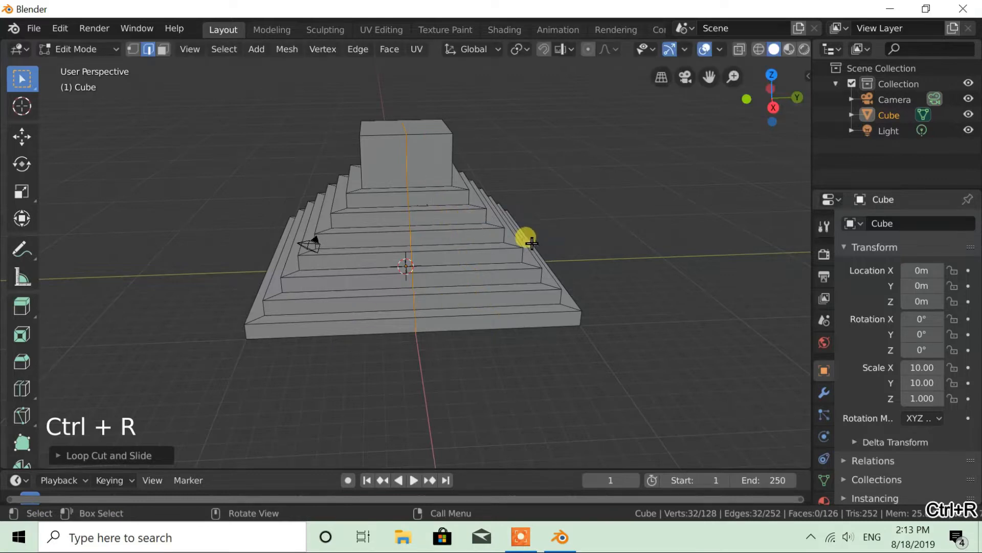
Move the newest centre loop along positive Y to about halfway between the centre and the top block's side.
key(g)
key(y)
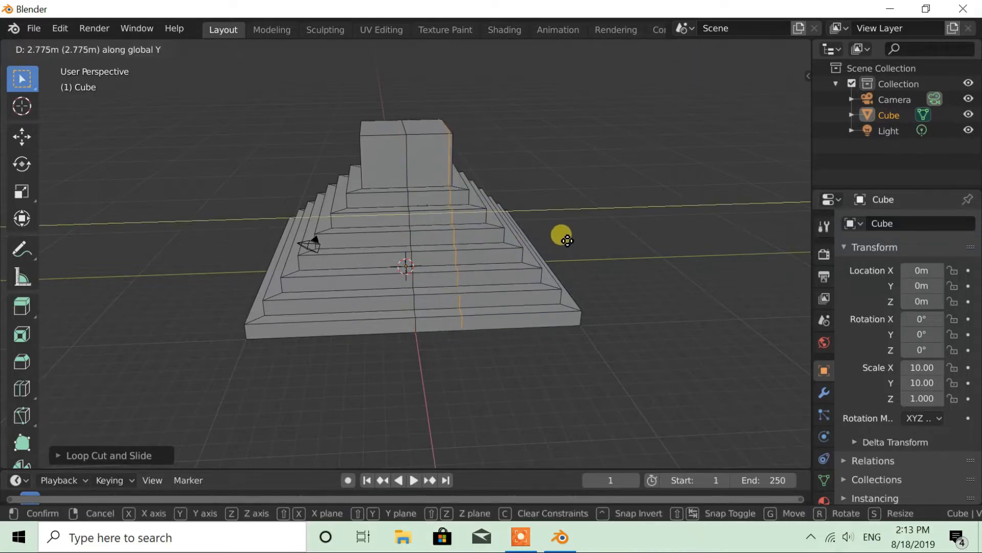
key(1)
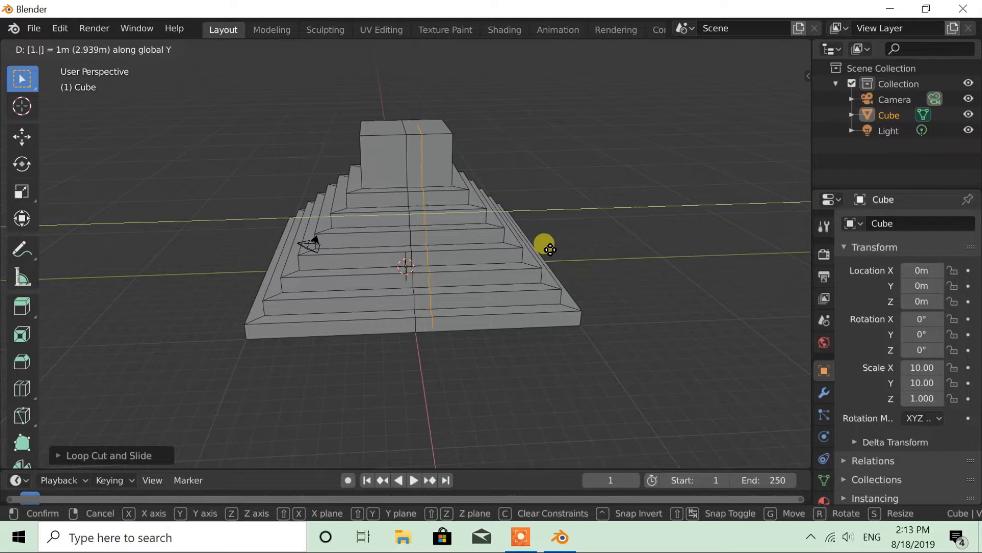
key(Return)
Select the remaining centre edge loop and move it the same distance along negative Y, mirroring the first loop.
click(409, 172)
alt+click(409, 173)
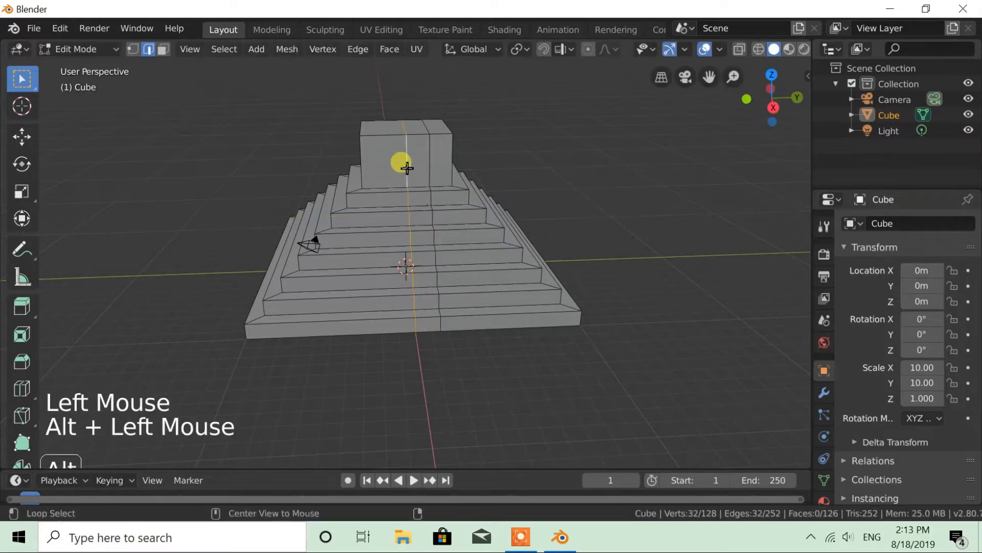
text(gy)
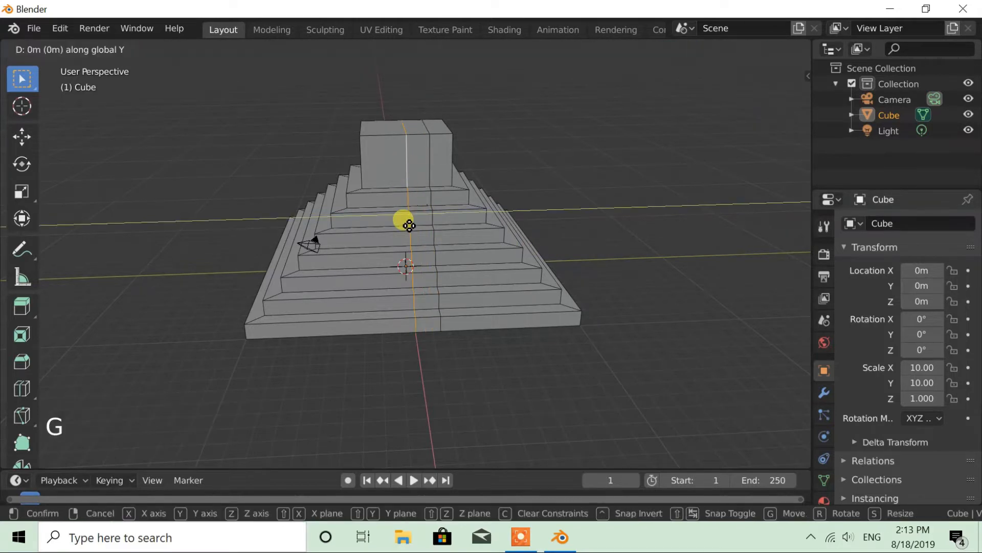
text(-1)
key(Return)
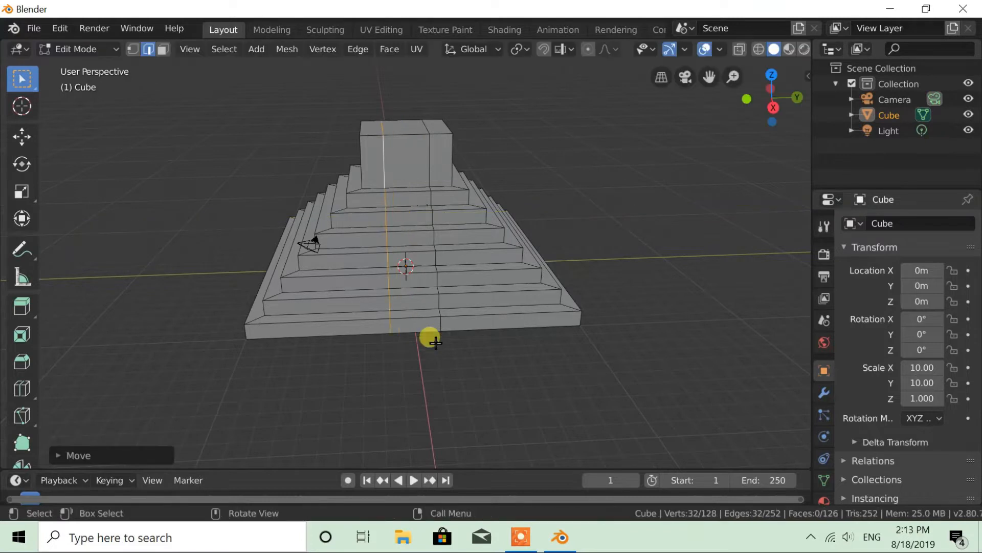
Delete the inner edges of the central strip between the bottom edge and the second tier from the top.
click(410, 320)
middle_drag(530, 282, 489, 300)
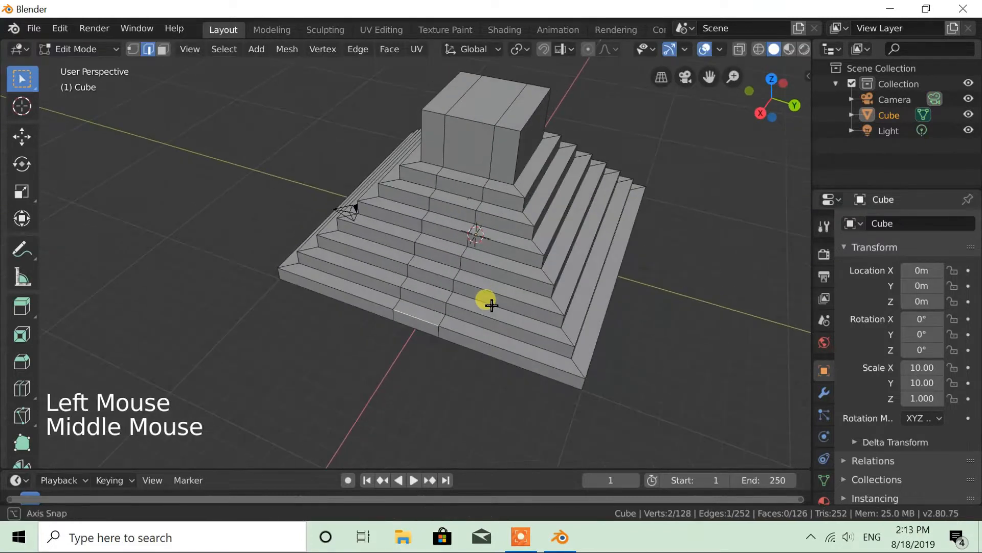
shift+click(453, 208)
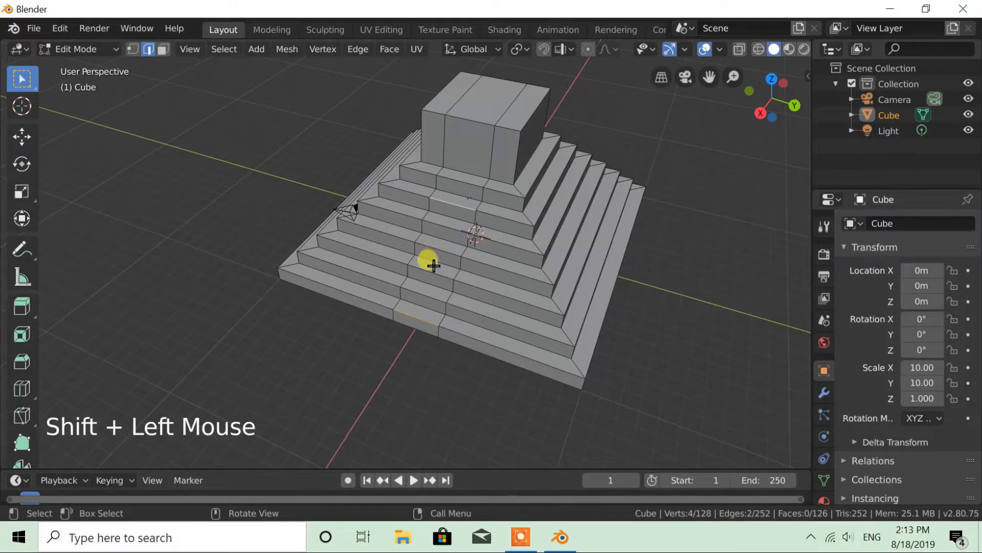
key(c)
mouse_move(422, 302)
mouse_down()
mouse_move(445, 223)
mouse_move(401, 261)
mouse_up()
middle_drag(404, 258, 413, 193)
key(x)
click(444, 253)
Fill a sloped face between the top and bottom edges of the opened central strip.
click(420, 194)
shift+click(443, 325)
middle_drag(443, 325, 420, 266)
key(f)
Extrude the sloped face outward about 0.71 m along its normal, using vertex snapping.
click(543, 49)
click(572, 49)
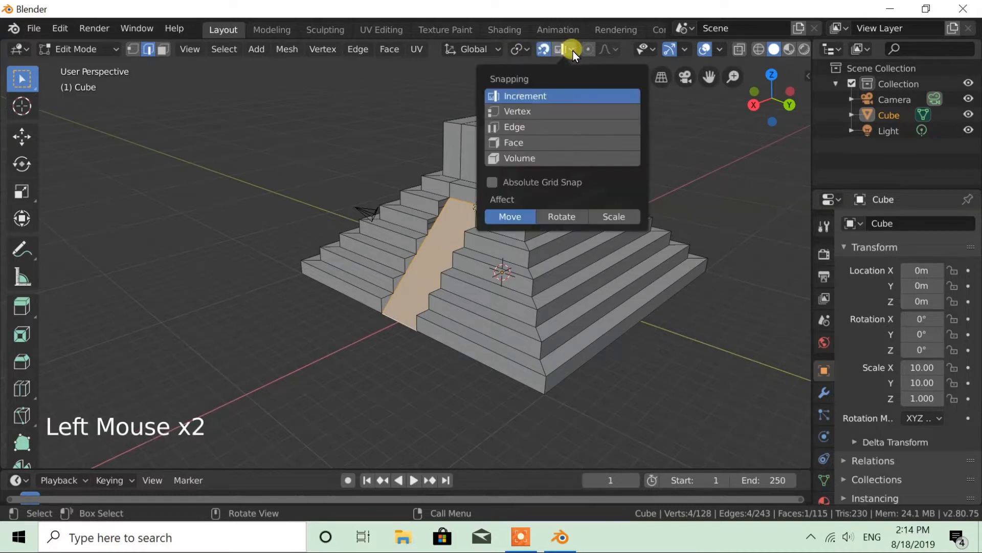
click(503, 112)
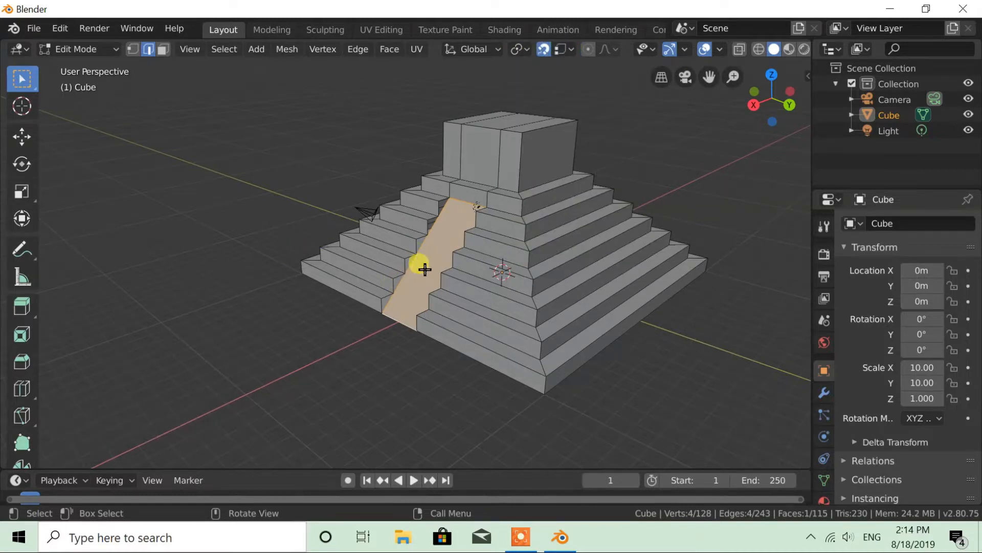
key(e)
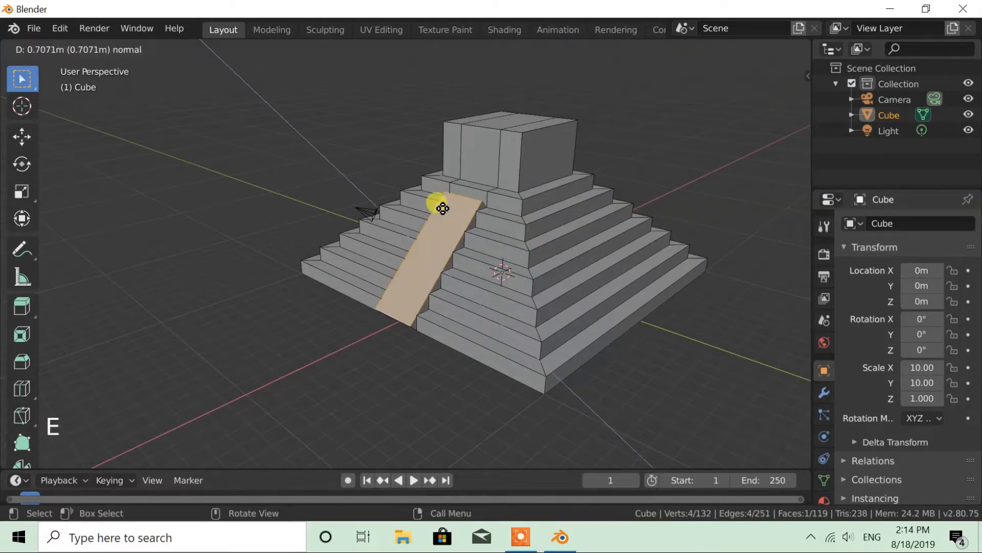
click(437, 199)
Move the extruded ramp's upper edge onto the tier edge above it with vertex snapping.
middle_drag(437, 199, 475, 274)
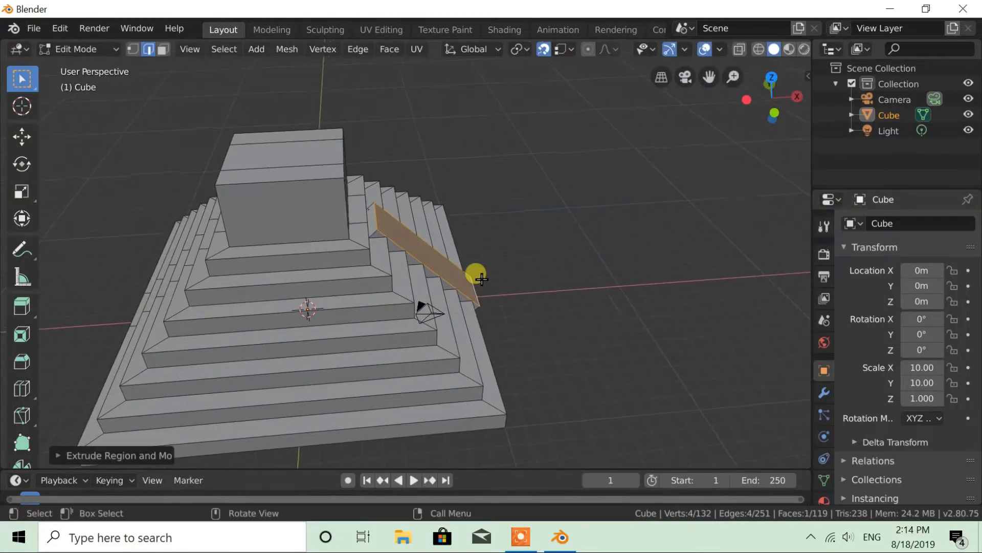
scroll(377, 222, up, 2)
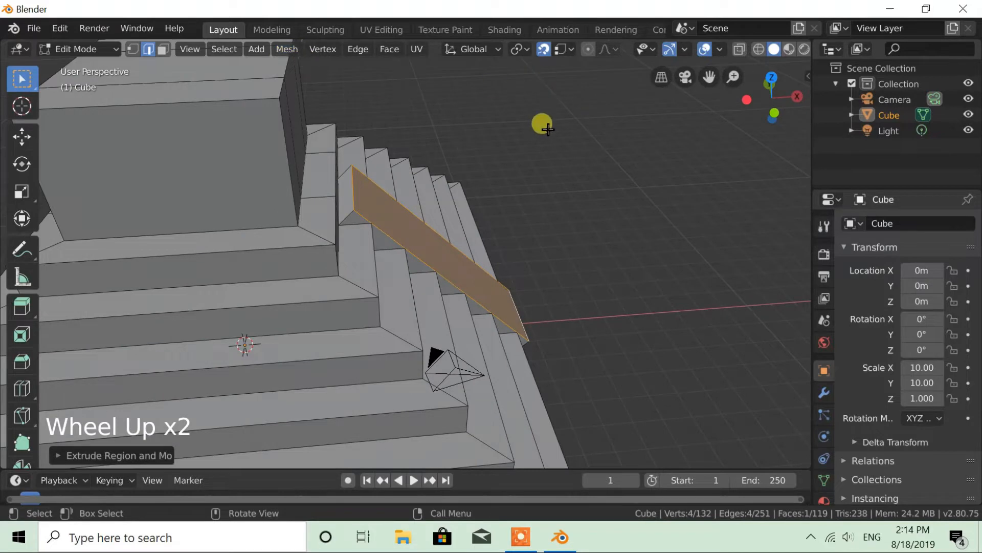
click(355, 193)
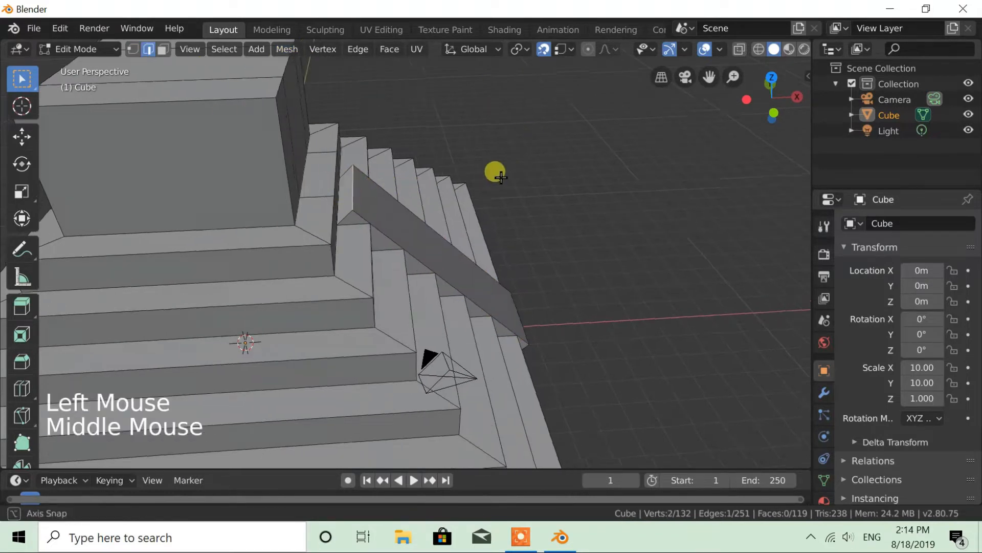
middle_drag(505, 177, 451, 163)
key(g)
click(344, 149)
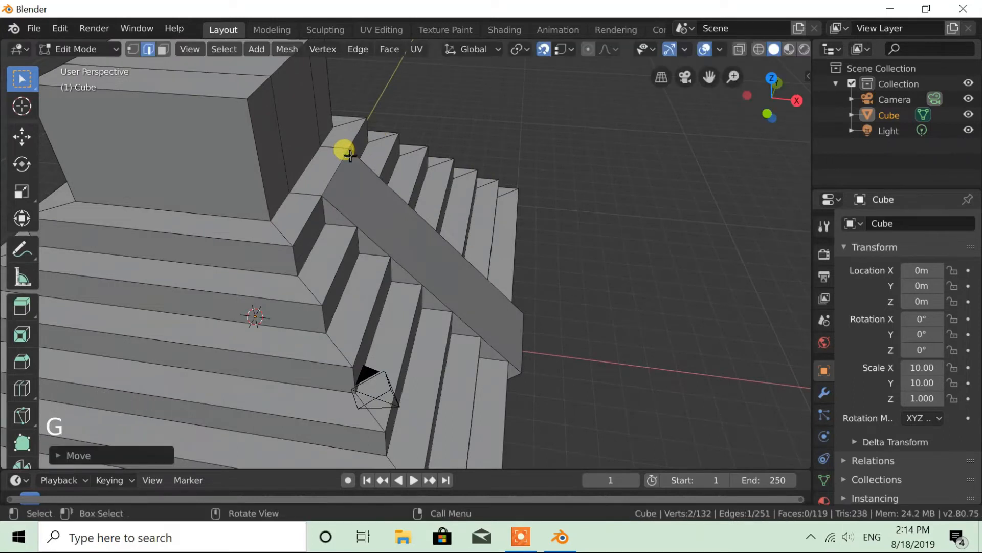
Move the ramp's lower edge 0.5 m along X and -0.5 m along Z with increment snapping, and turn snapping off.
scroll(555, 296, down, 1)
middle_drag(555, 297, 502, 370)
click(504, 352)
click(562, 49)
click(525, 96)
key(KP_1)
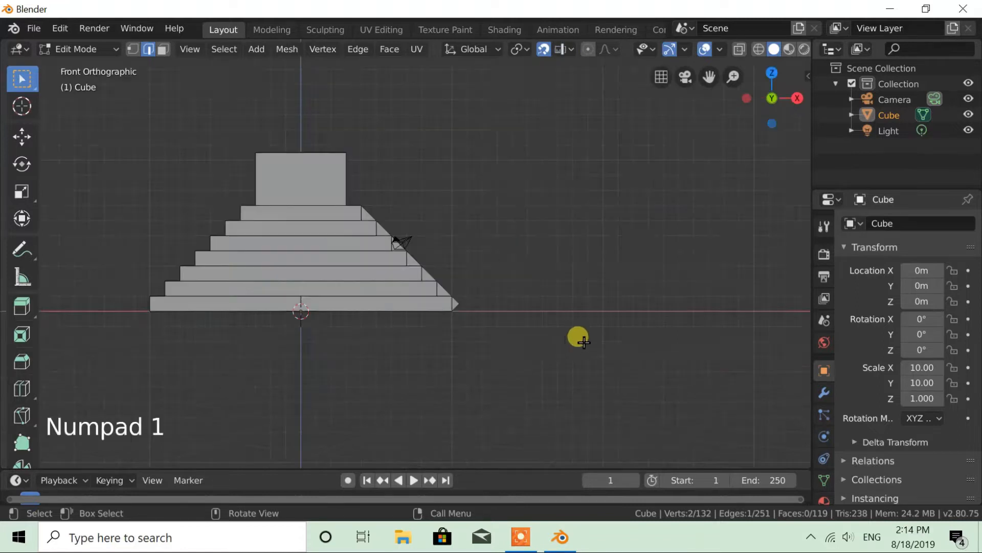
scroll(578, 339, up, 7)
shift+middle_drag(581, 351, 349, 177)
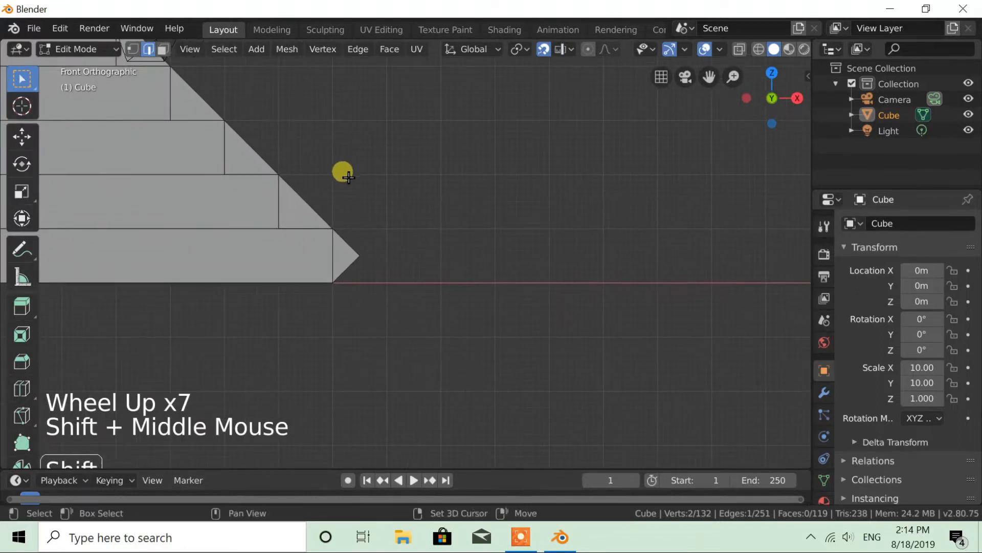
key(g)
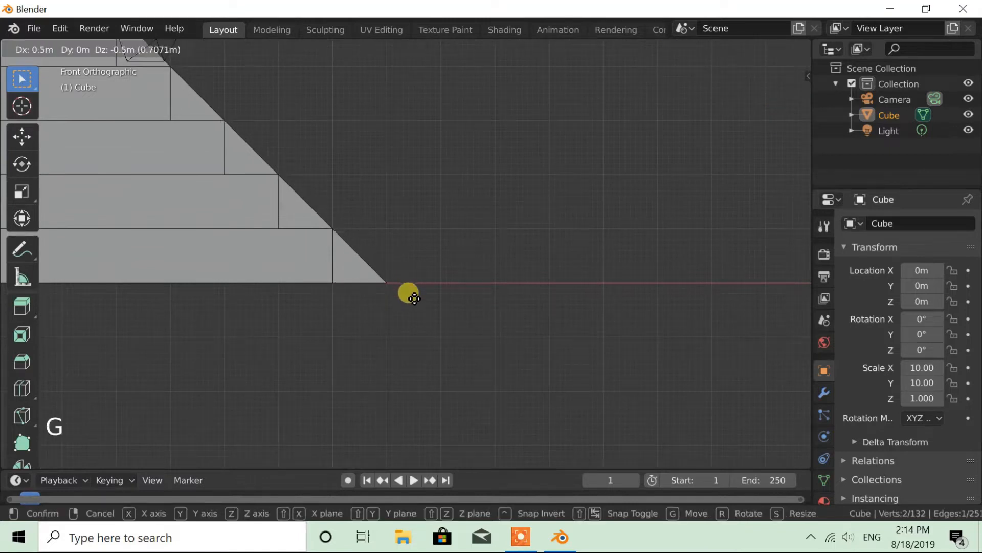
click(415, 298)
click(545, 50)
Delete the ramp's sloped outer face, leaving its side walls.
scroll(410, 226, down, 6)
middle_drag(410, 225, 369, 193)
scroll(331, 221, down, 2)
click(163, 49)
click(363, 167)
key(x)
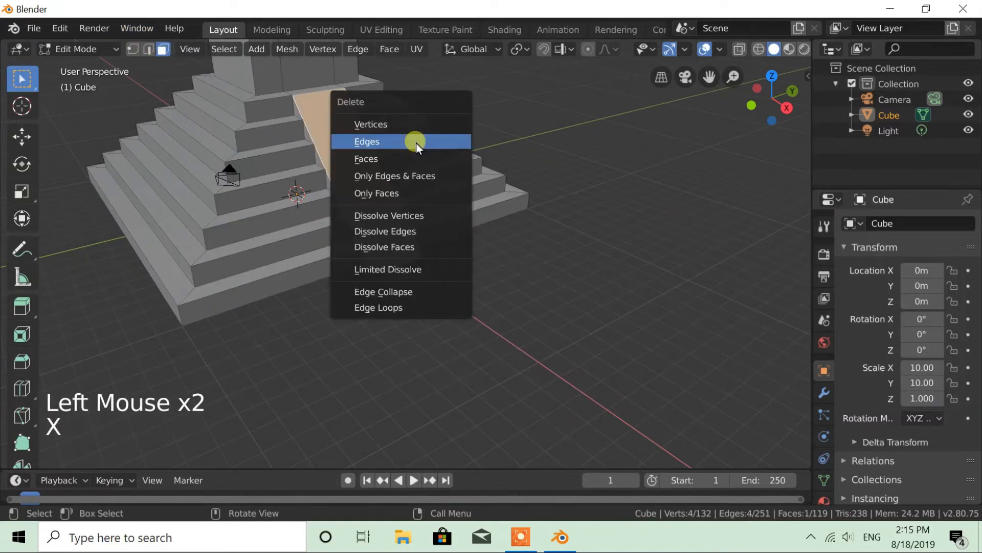
click(367, 160)
Extrude the sloped edge on the ramp's negative-Y side inward 0.2 m along Y.
scroll(392, 186, up, 2)
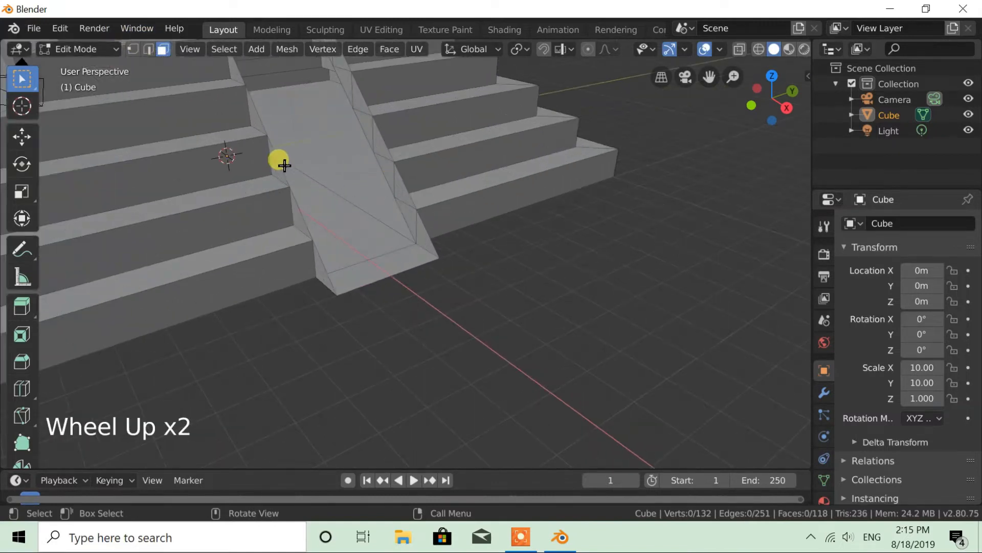
click(139, 49)
click(282, 170)
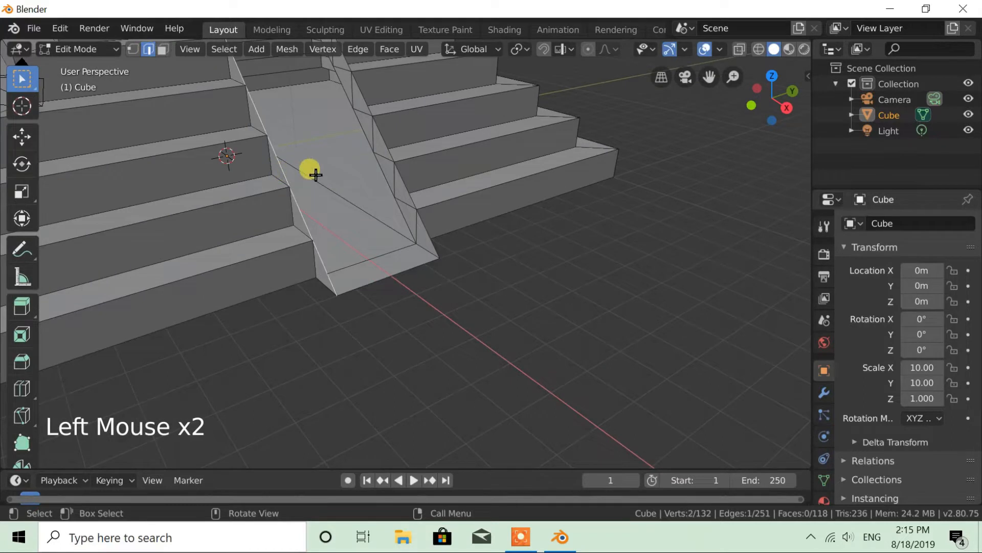
key(e)
text(y0.2)
key(Return)
Extrude the opposite sloped edge of the ramp inward by -0.2 m along Y.
click(433, 168)
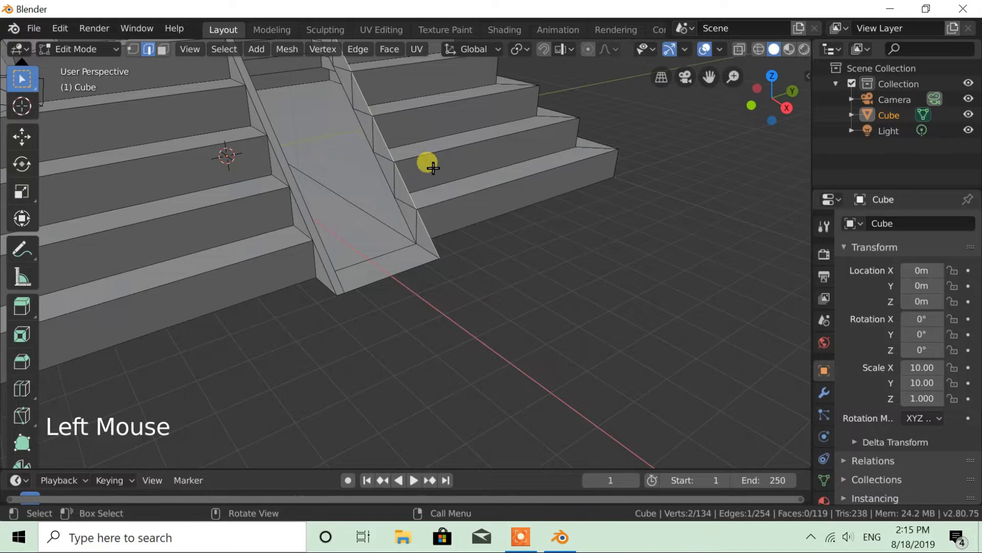
key(e)
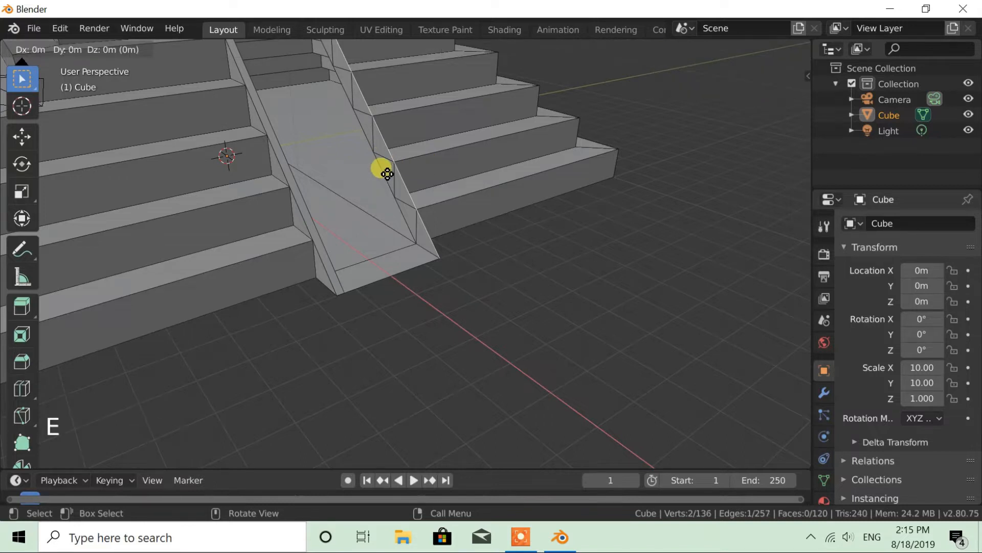
text(-0.2)
key(Return)
Fill a face between the two inner edges of the narrow side strips to close the ramp.
scroll(360, 181, down, 3)
middle_drag(360, 181, 310, 176)
shift+click(320, 176)
key(f)
Extrude both narrow side strips of the ramp 1 m upward along Z to form side rails.
scroll(324, 178, up, 2)
click(163, 48)
click(259, 172)
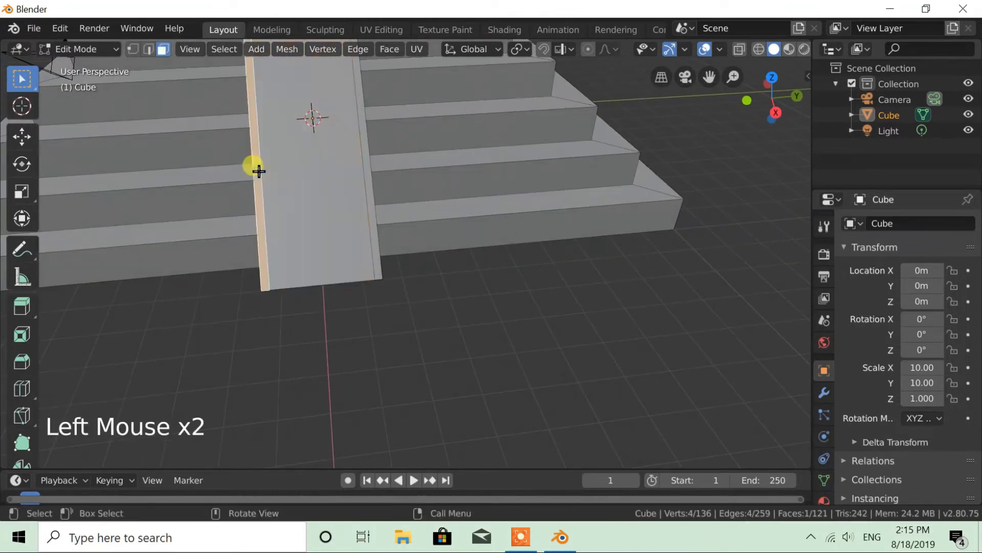
shift+click(368, 176)
scroll(478, 228, down, 3)
middle_drag(485, 148, 371, 159)
key(e)
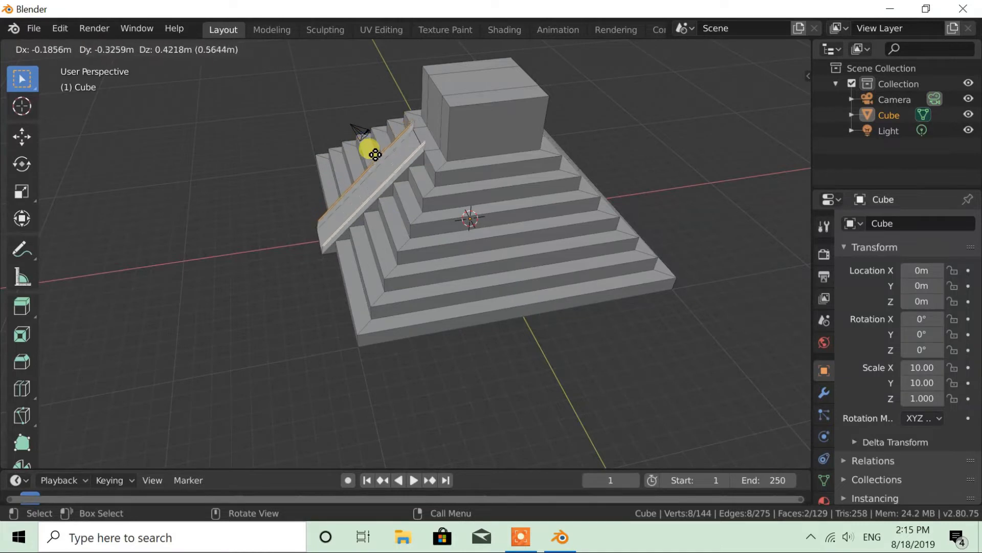
text(z)
text(1)
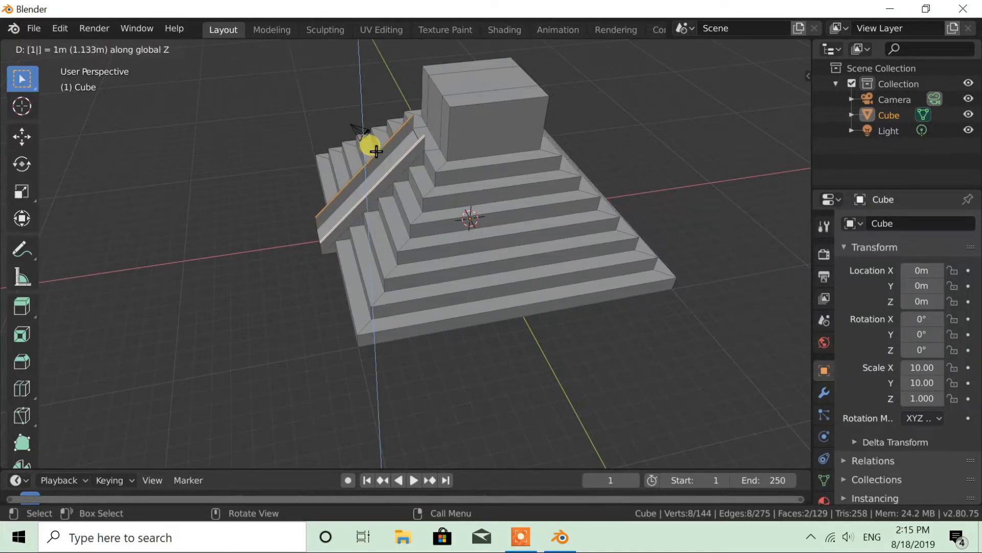
key(Return)
Extrude the upper end faces of both side rails 1 m to the top block, using face snapping.
scroll(434, 131, up, 3)
shift+middle_drag(438, 105, 327, 187)
click(327, 190)
shift+click(309, 252)
middle_drag(314, 247, 501, 77)
click(543, 53)
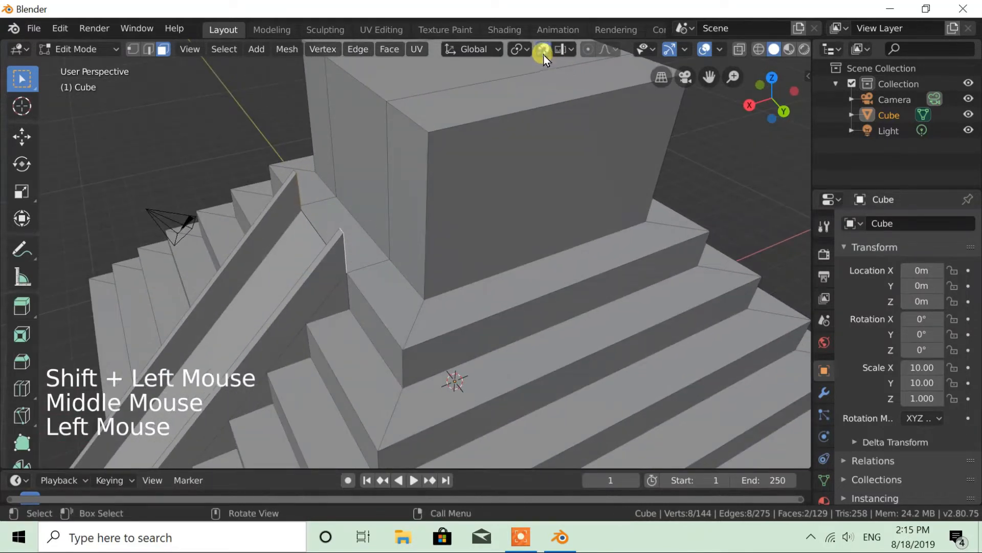
click(566, 51)
click(513, 140)
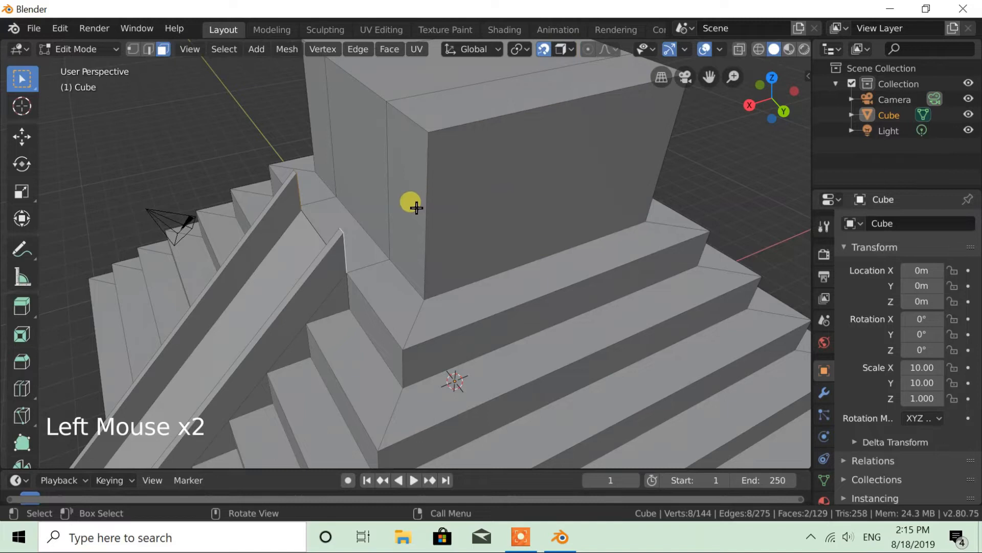
key(e)
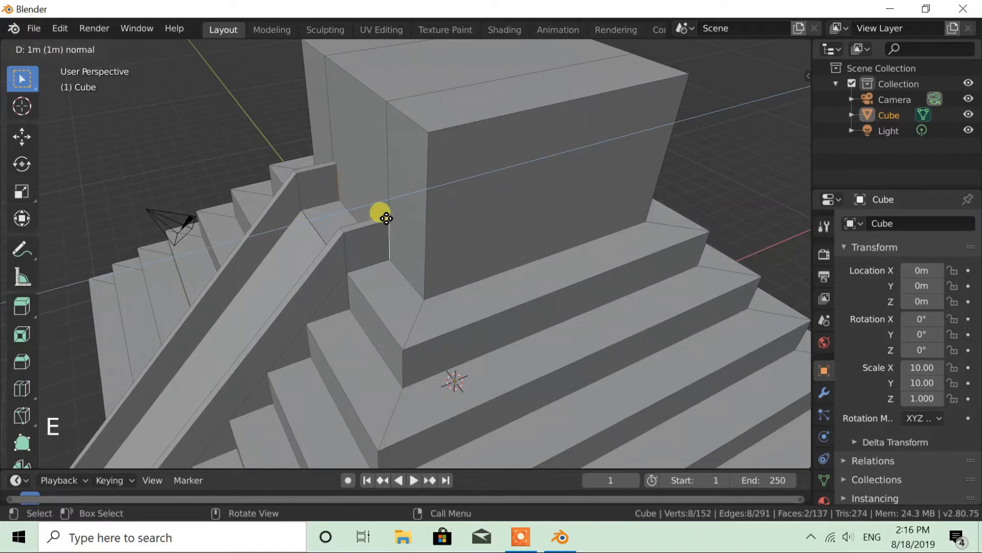
click(408, 210)
Extrude the ramp's lower corner vertex beside the negative-Y rail upward along Z as the first stair riser.
middle_drag(408, 210, 445, 268)
scroll(445, 268, down, 3)
scroll(419, 324, up, 2)
shift+middle_drag(419, 325, 439, 272)
scroll(439, 272, up, 1)
scroll(439, 271, up, 2)
scroll(432, 270, down, 2)
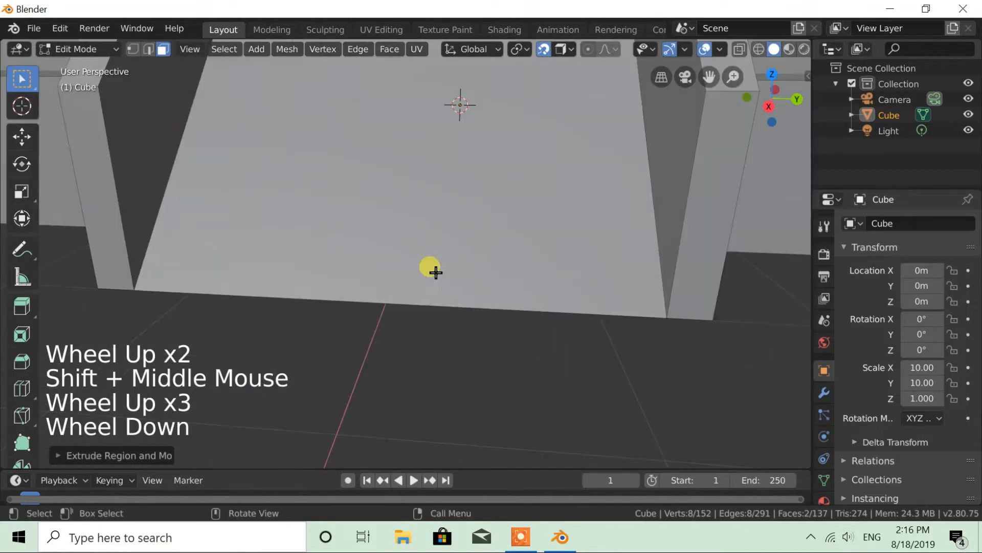
click(132, 49)
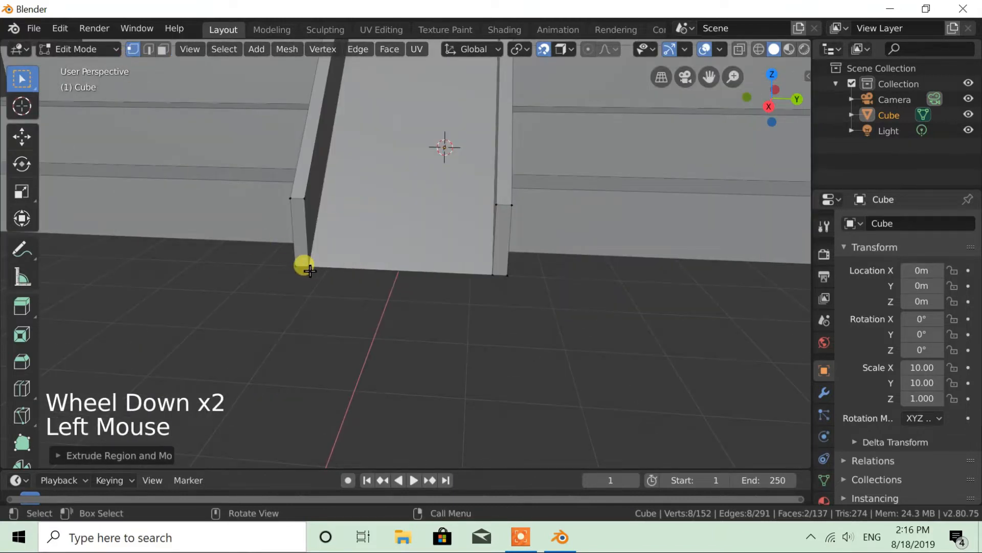
click(310, 270)
middle_drag(347, 259, 322, 259)
scroll(320, 254, up, 2)
scroll(326, 260, down, 1)
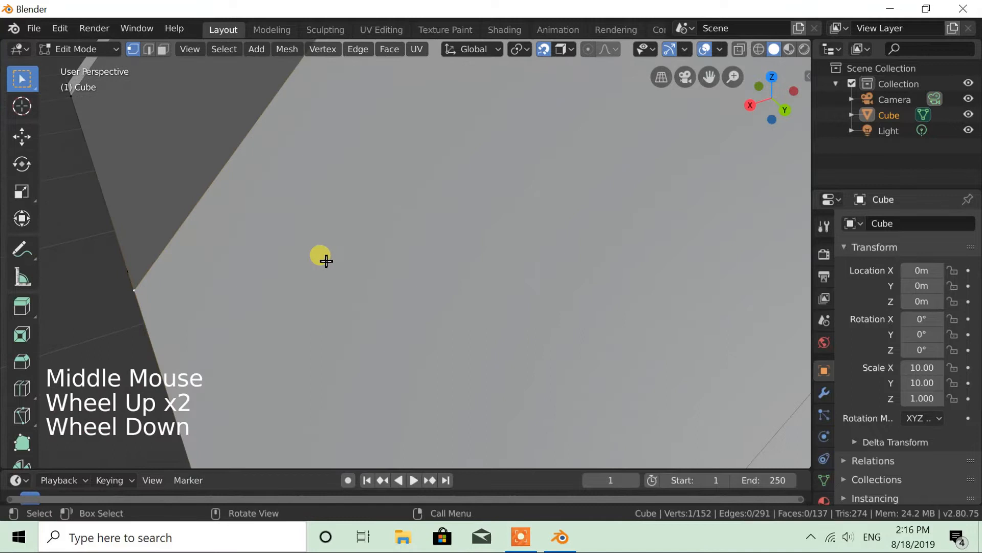
key(KP_Decimal)
scroll(353, 289, down, 5)
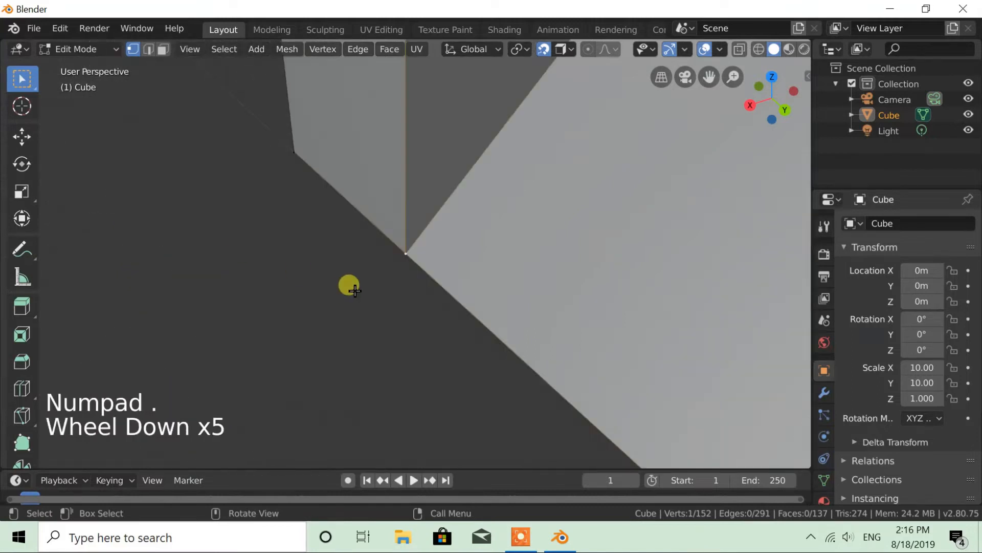
key(e)
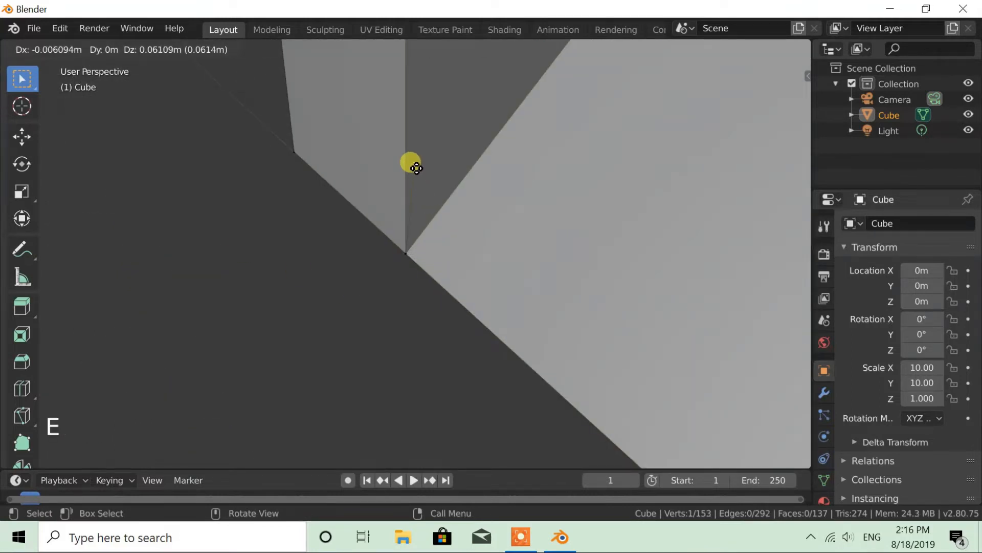
key(z)
key(Return)
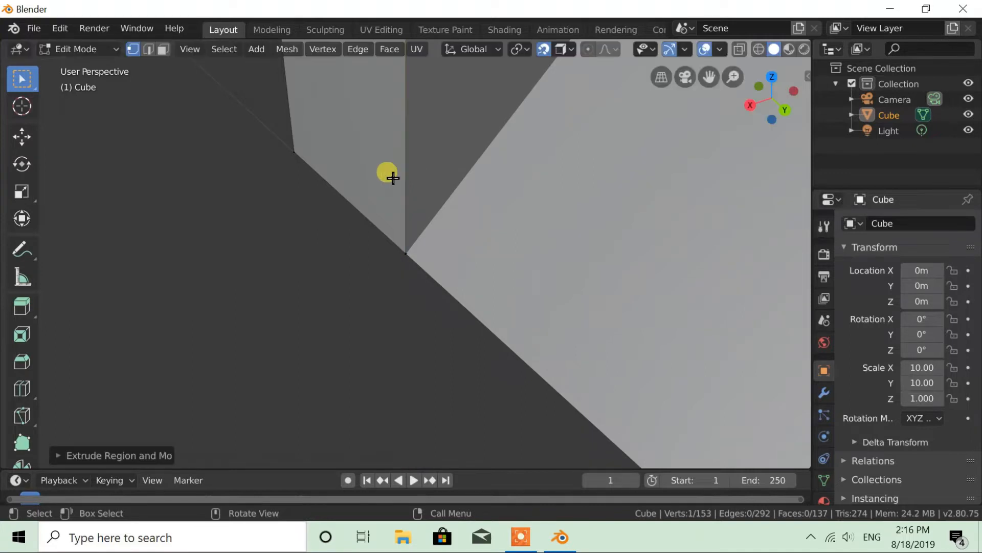
scroll(390, 176, down, 7)
scroll(439, 154, up, 2)
Extrude the riser's upper vertex about 0.12 m along negative X to meet the ramp as the first tread.
key(e)
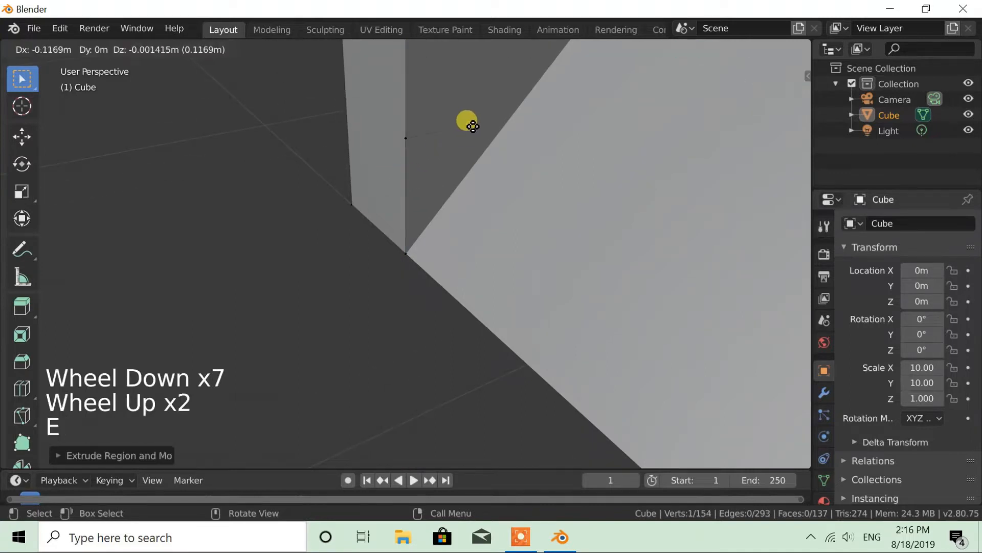
key(z)
key(x)
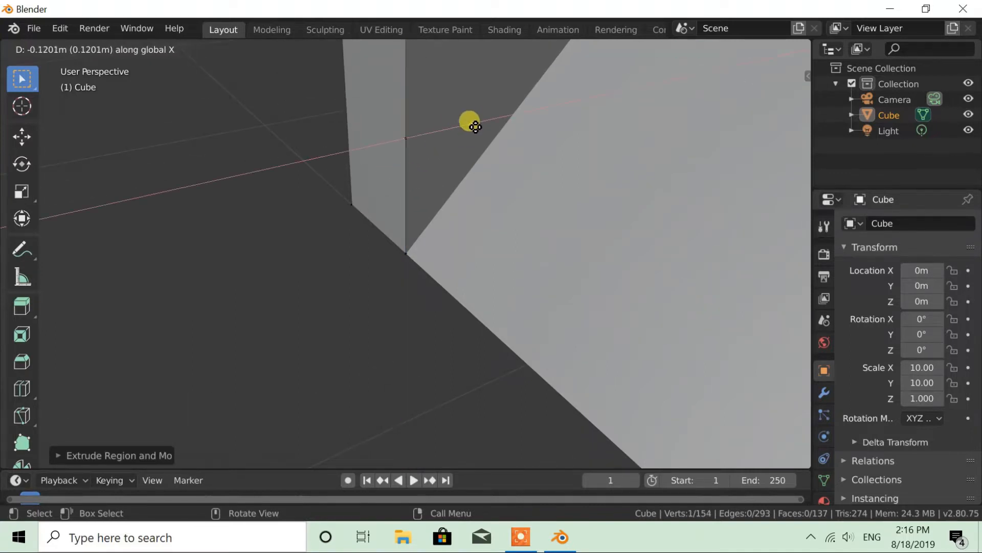
key(BackSpace)
key(BackSpace)
key(BackSpace)
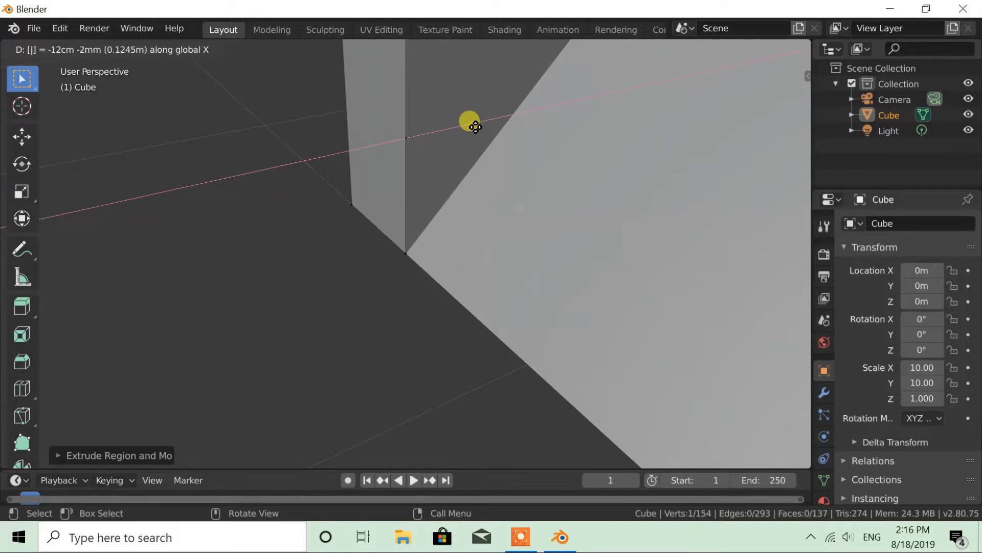
click(469, 128)
Extrude the first riser and tread edges along positive Y across the ramp to the opposite rail, forming a full-width step.
scroll(457, 174, down, 1)
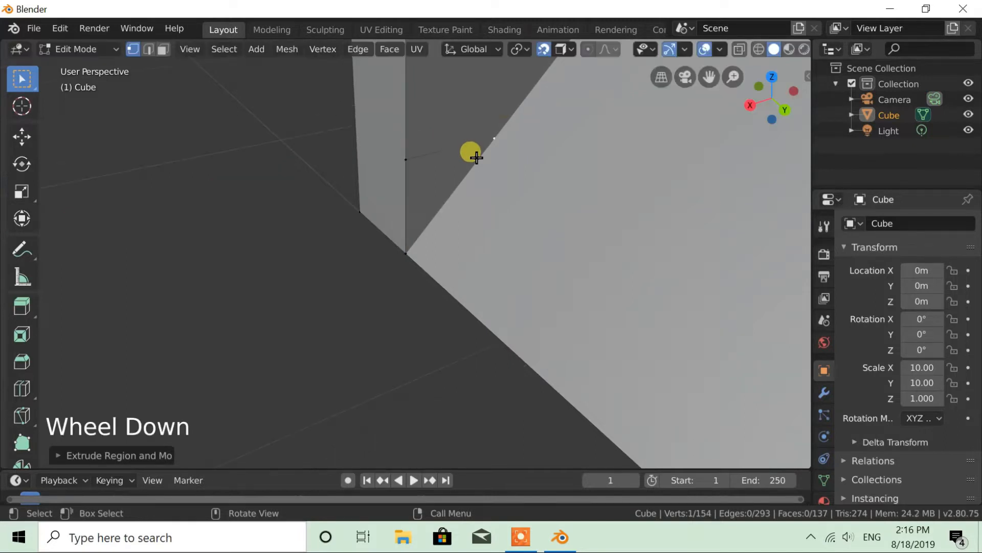
scroll(457, 174, down, 3)
middle_drag(456, 174, 440, 249)
middle_drag(440, 246, 177, 79)
click(148, 49)
click(429, 207)
shift+click(406, 225)
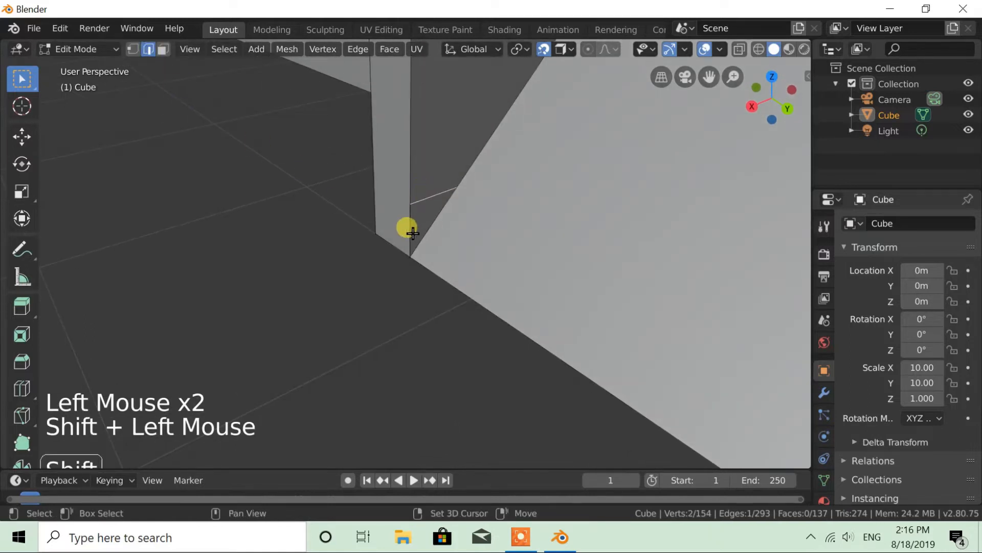
scroll(467, 285, down, 3)
middle_drag(468, 285, 603, 246)
scroll(548, 307, down, 2)
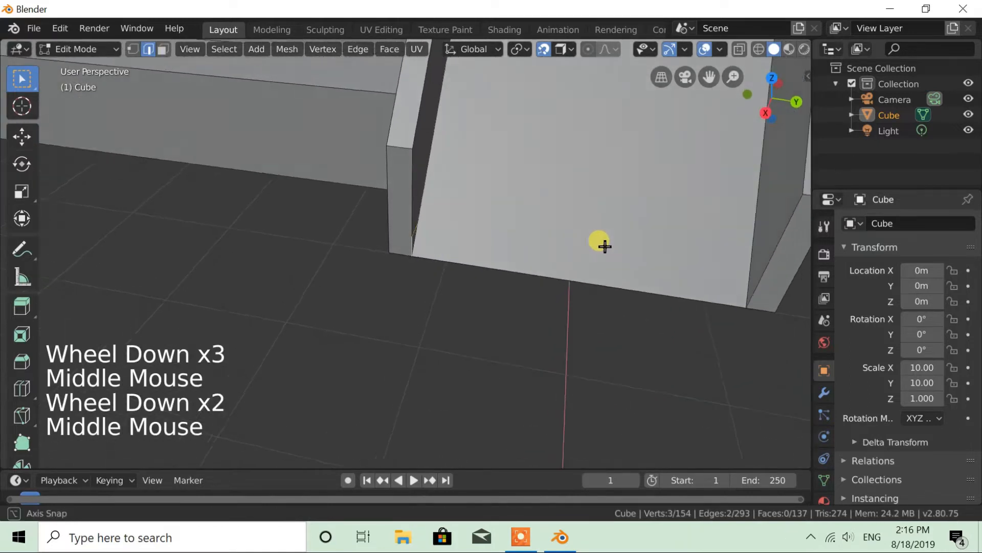
key(e)
key(y)
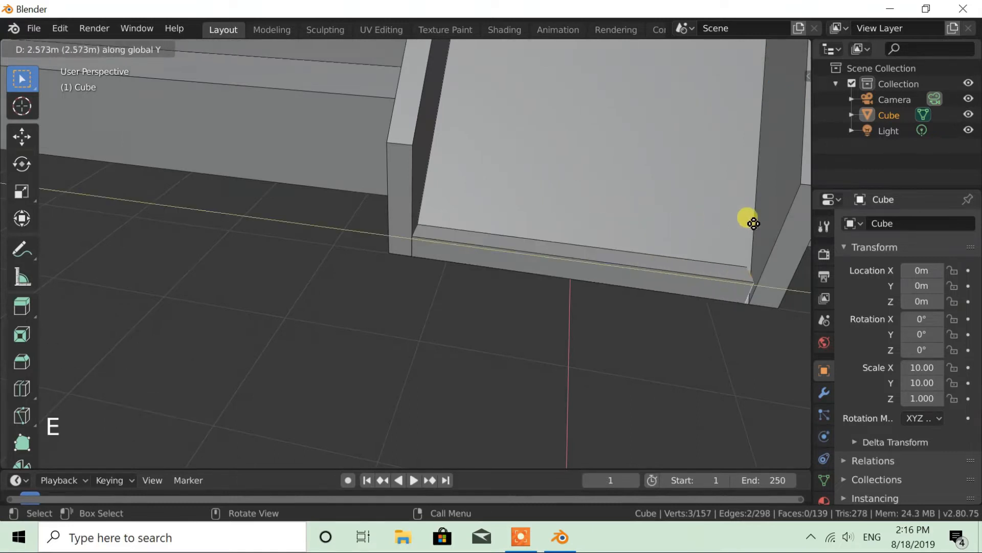
click(772, 210)
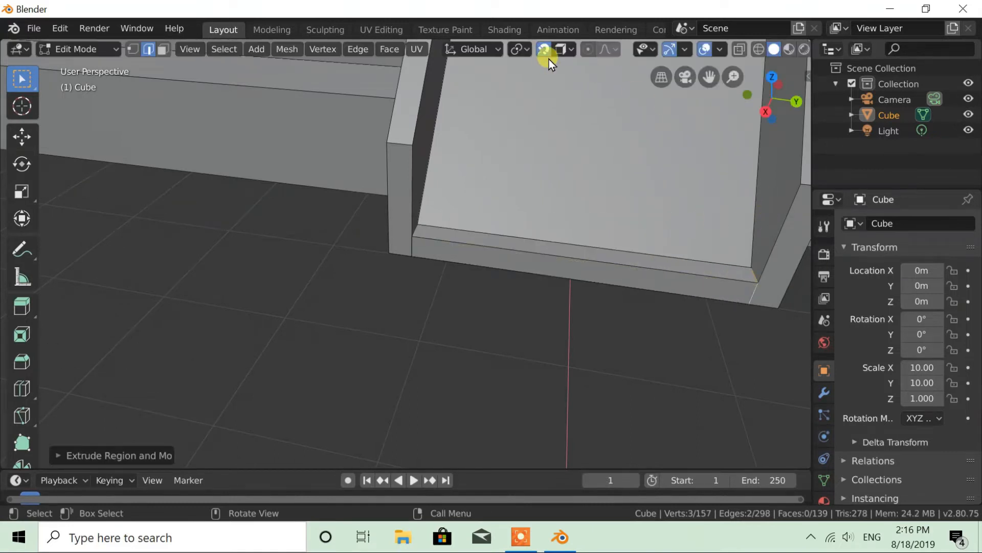
Separate the bottom step's riser and tread faces from the pyramid mesh into their own object.
scroll(478, 278, down, 4)
middle_drag(458, 241, 465, 260)
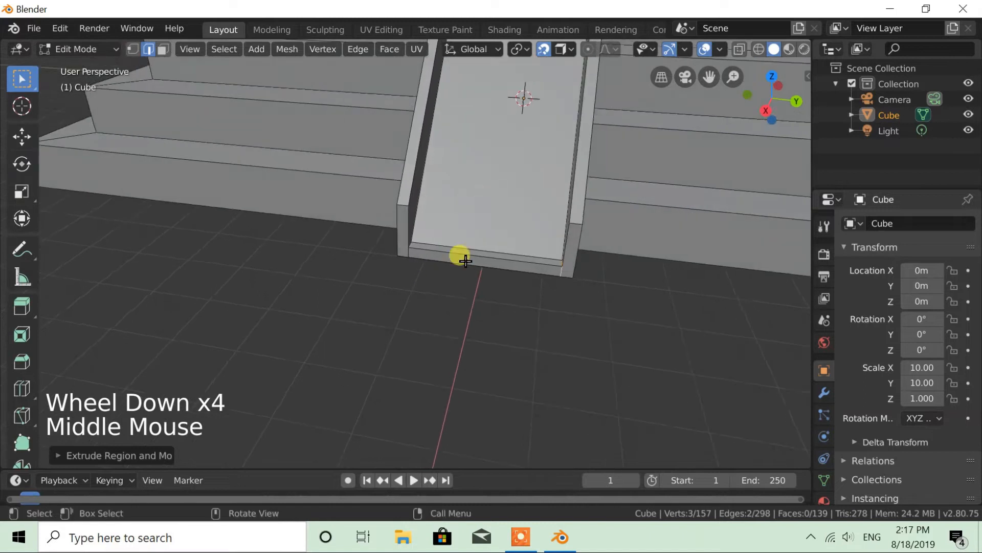
click(163, 49)
click(462, 252)
shift+click(493, 255)
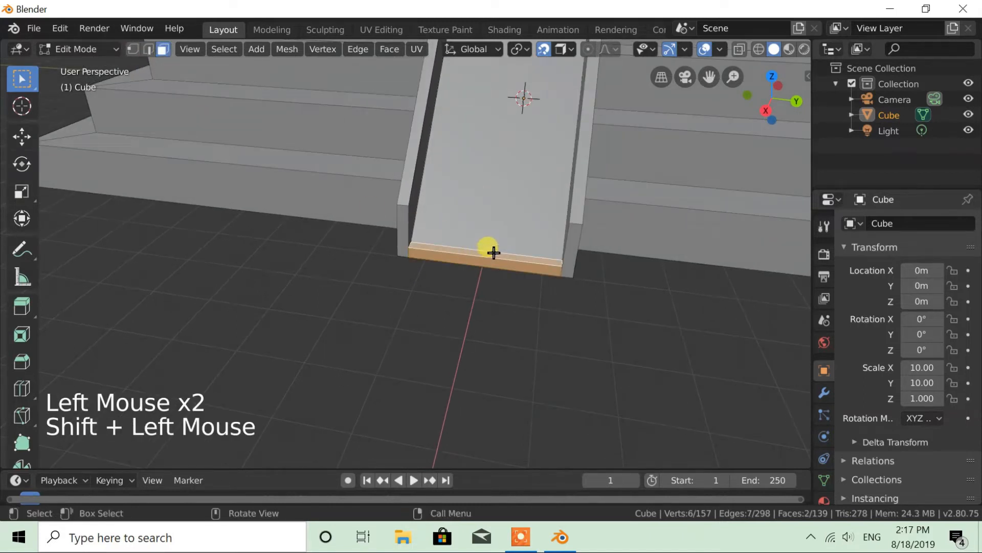
key(p)
click(474, 218)
scroll(489, 245, down, 1)
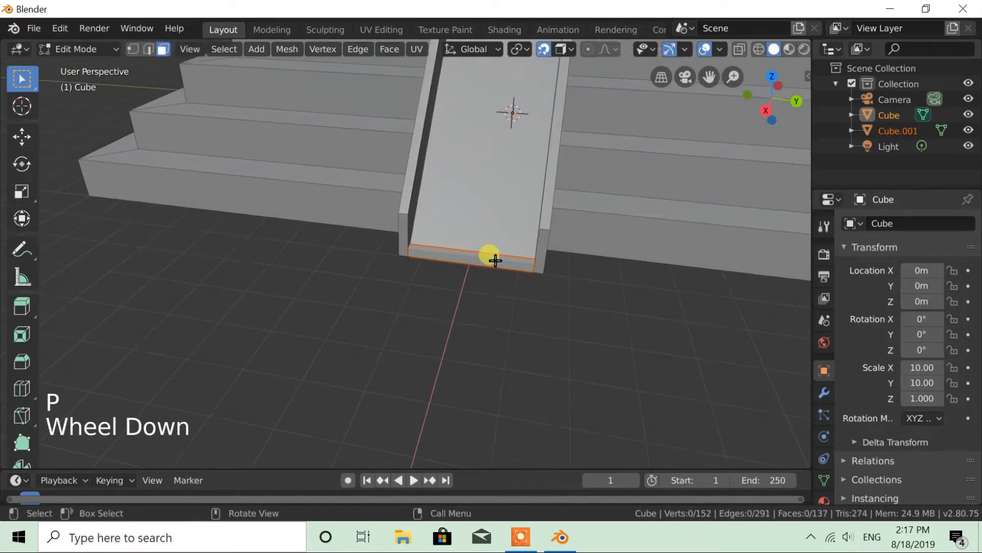
Select the separated step in Object Mode and add an Array modifier to it.
key(Tab)
click(459, 259)
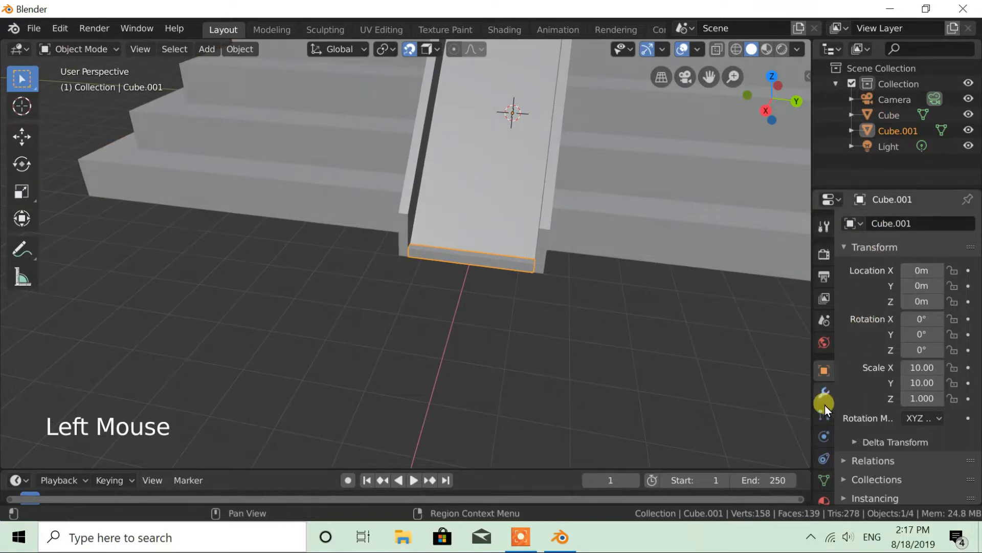
scroll(828, 404, down, 5)
click(821, 345)
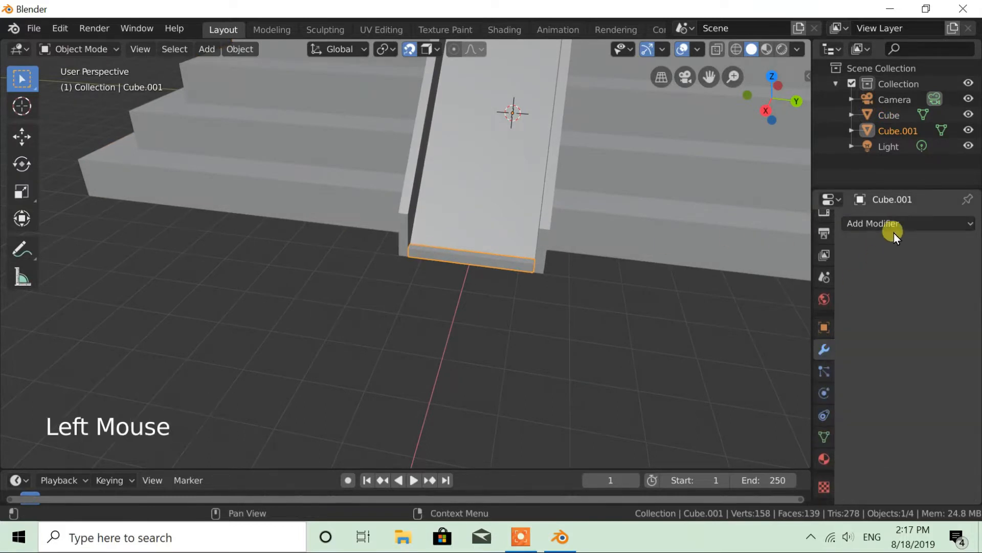
click(879, 223)
click(659, 259)
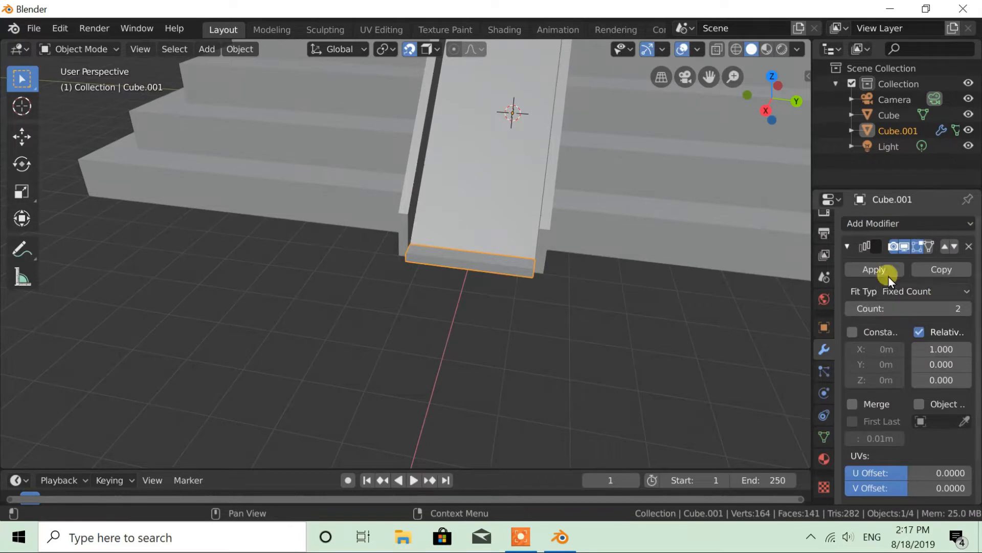
Set the step array's relative offset to -1 on X and 1 on Z.
click(939, 349)
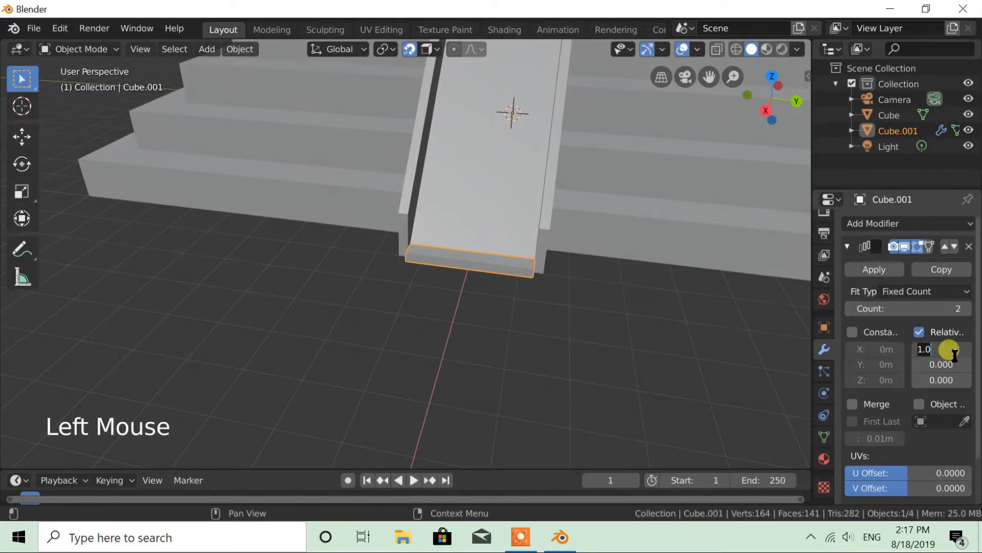
text(-1)
key(Return)
click(943, 380)
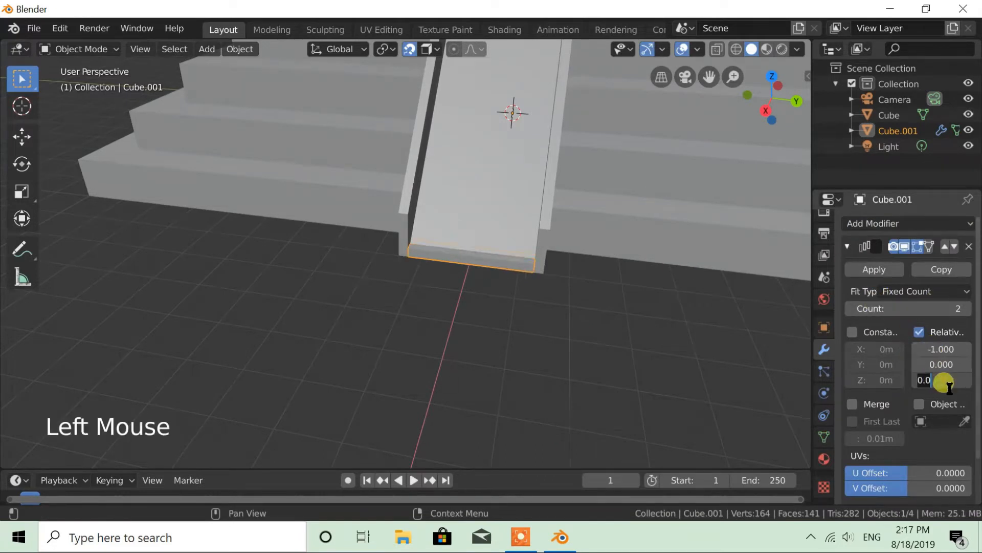
text(1)
key(Return)
Set the step array's count to 35 so the stairs fill the ramp up to the top block.
scroll(464, 267, up, 6)
scroll(486, 264, down, 2)
mouse_move(486, 264)
middle_down()
mouse_move(507, 262)
mouse_move(493, 246)
middle_up()
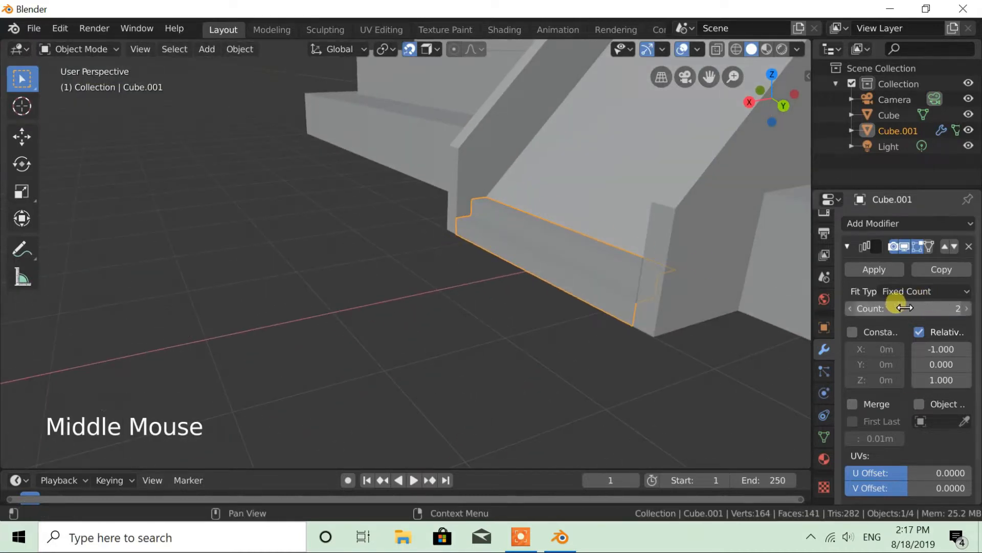
drag(899, 307, 926, 307)
scroll(514, 254, down, 11)
scroll(471, 158, up, 3)
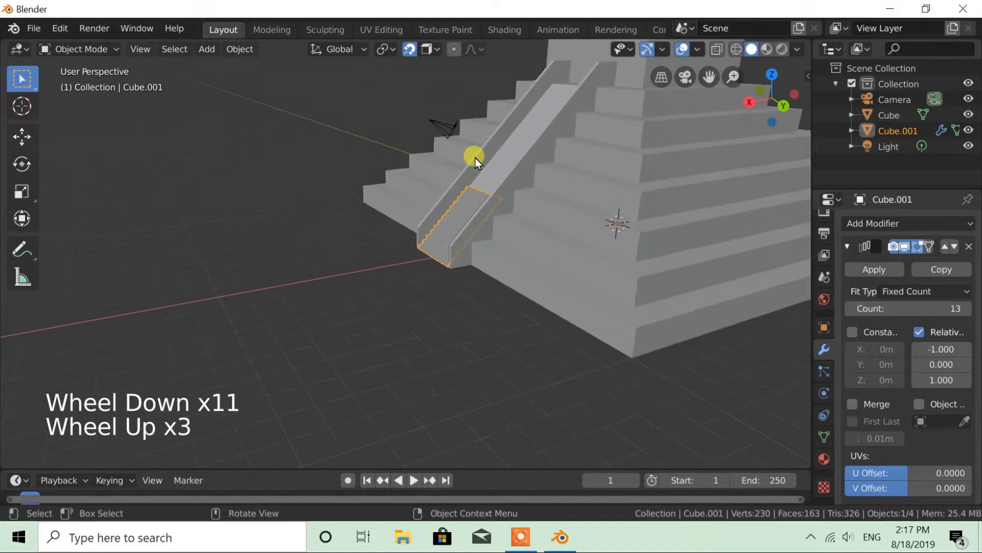
middle_drag(471, 158, 486, 215)
drag(903, 308, 952, 308)
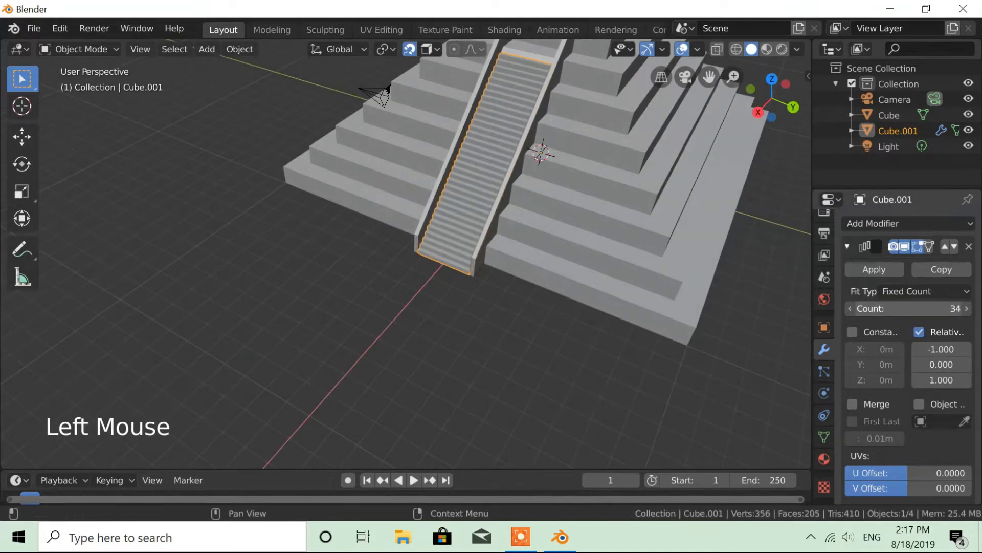
click(896, 309)
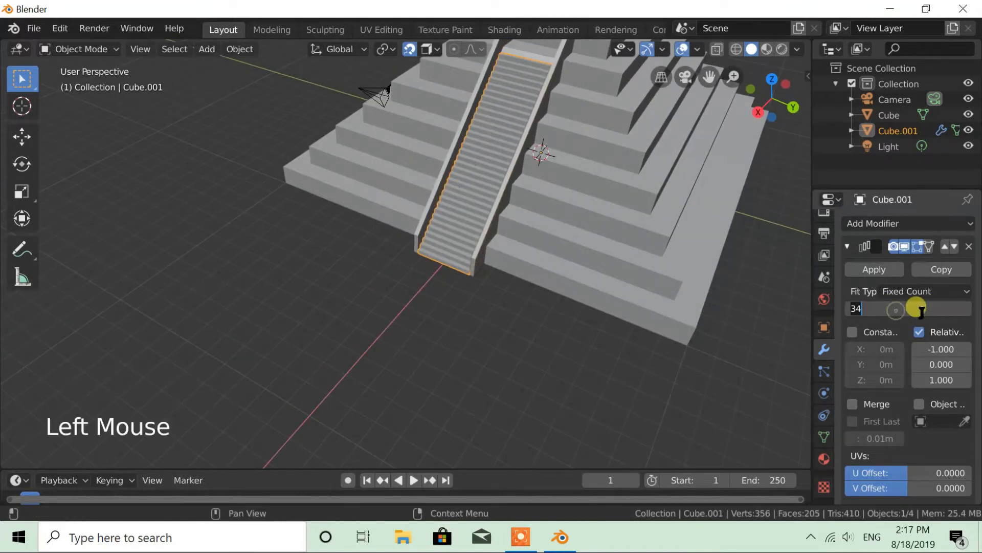
text(35)
key(Return)
scroll(716, 258, down, 2)
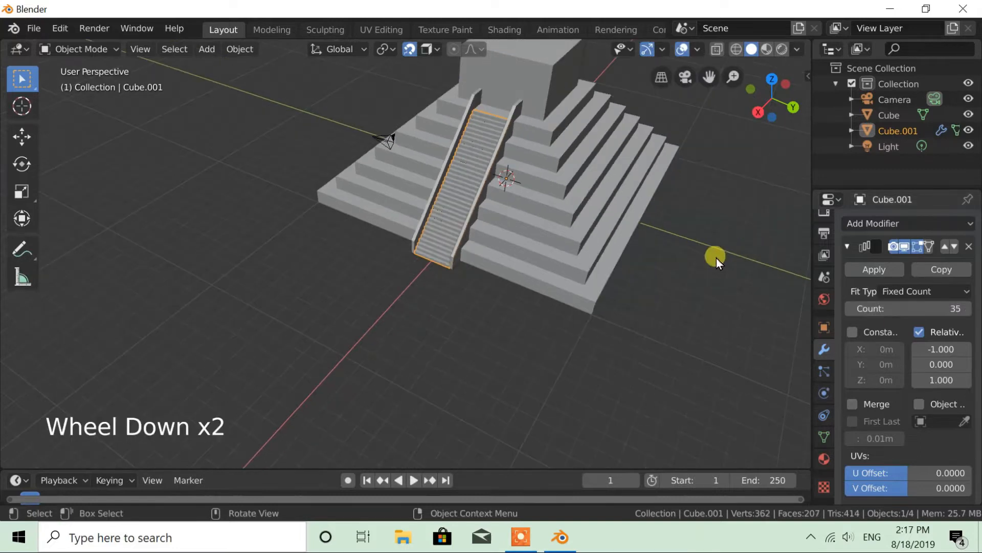
Select the main pyramid object, frame it in the view and switch it to Edit Mode.
middle_drag(443, 82, 482, 70)
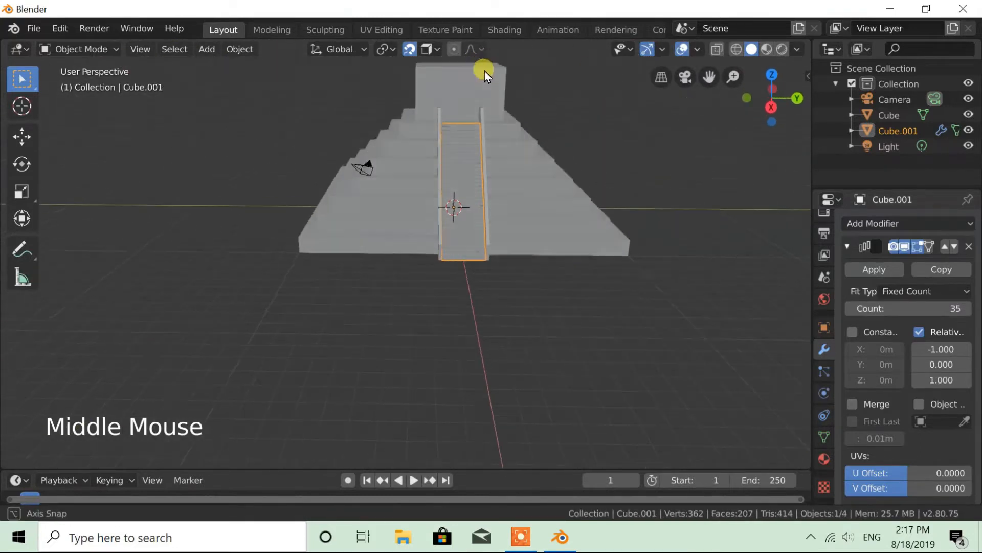
scroll(523, 167, up, 1)
scroll(523, 167, down, 2)
click(463, 88)
scroll(531, 127, up, 1)
scroll(530, 95, down, 3)
middle_drag(531, 127, 501, 106)
key(KP_Decimal)
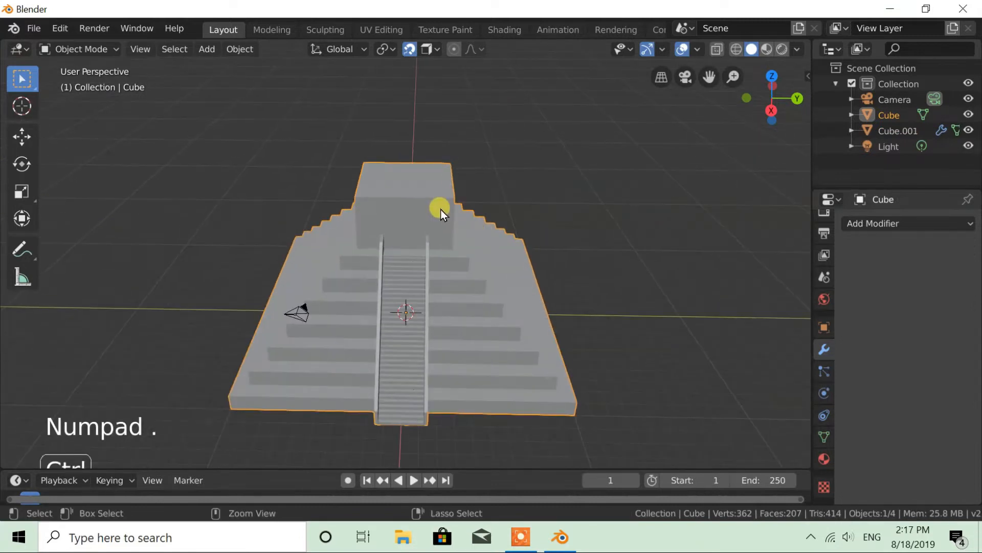
key(ctrl+r)
key(Tab)
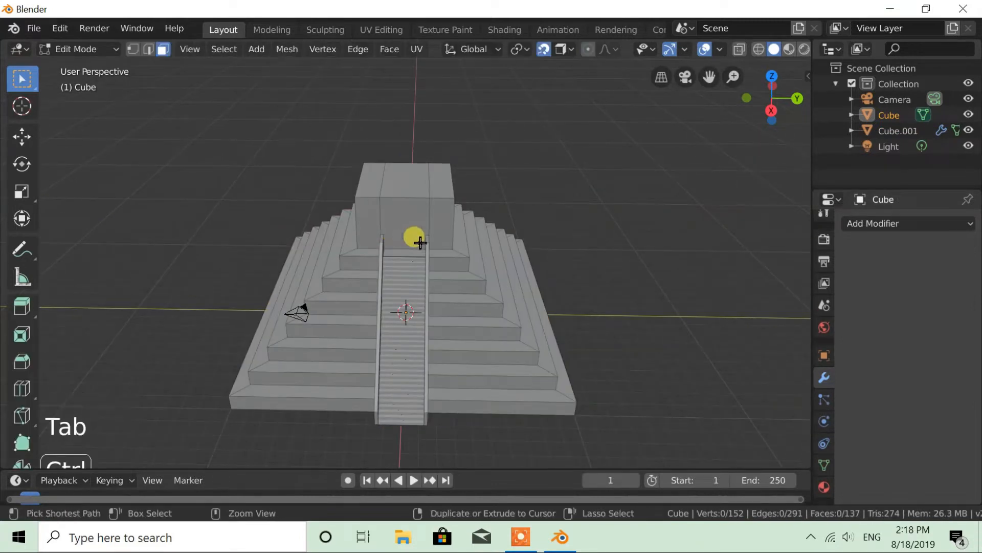
Add three horizontal loop cuts around the top block and slide them toward its upper edge.
key(ctrl+r)
scroll(416, 220, up, 2)
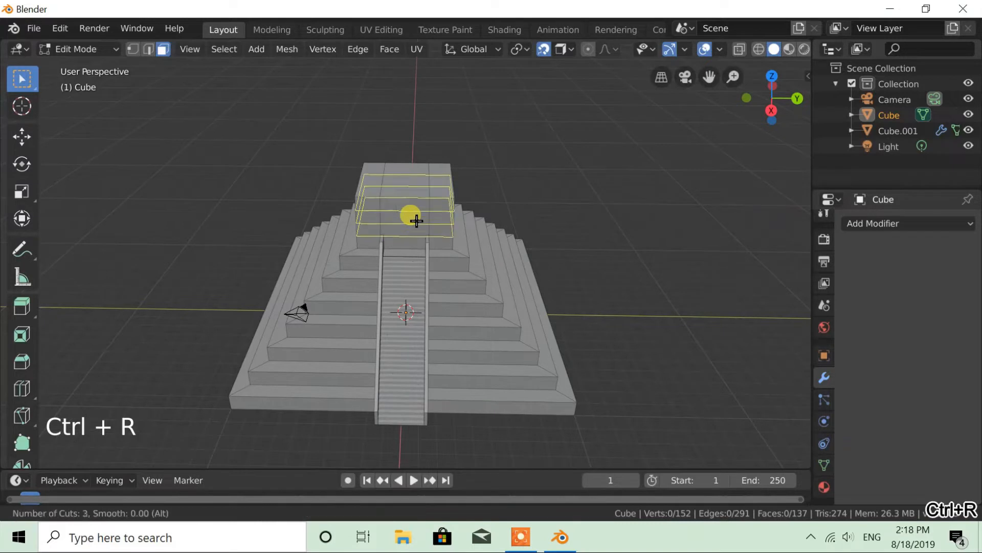
click(415, 219)
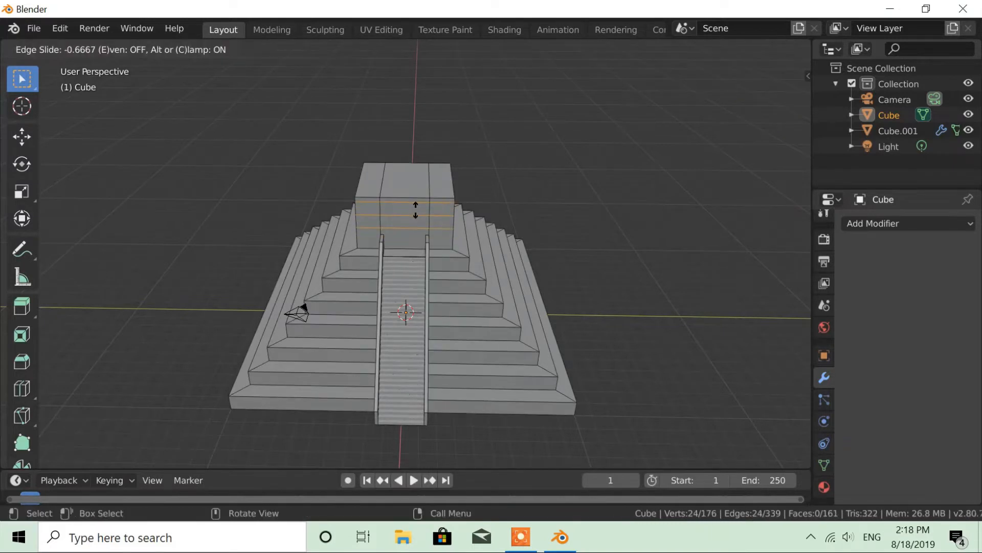
click(417, 211)
scroll(482, 205, up, 2)
middle_drag(445, 164, 391, 169)
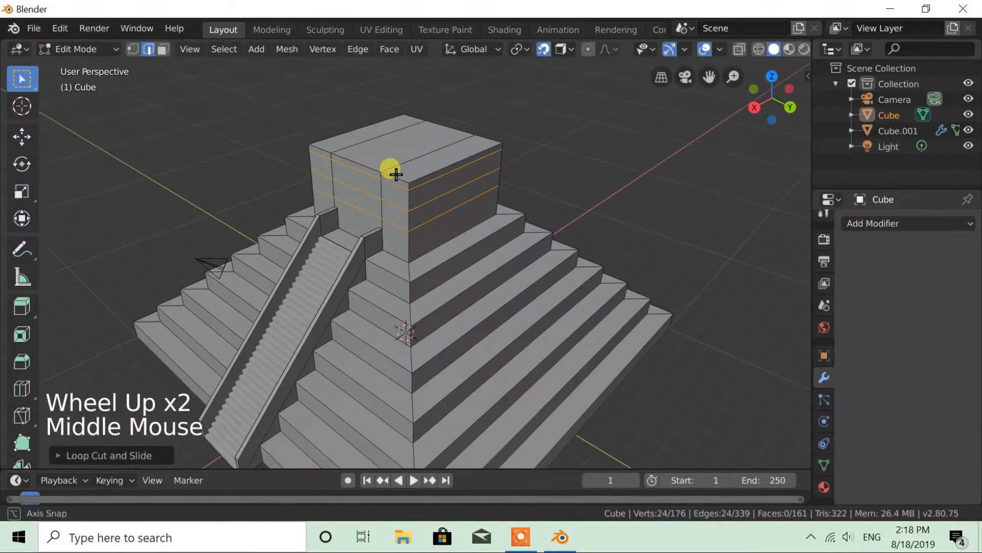
key(ctrl+r)
middle_drag(322, 202, 404, 144)
Subdivide the three roof faces of the top block.
click(162, 49)
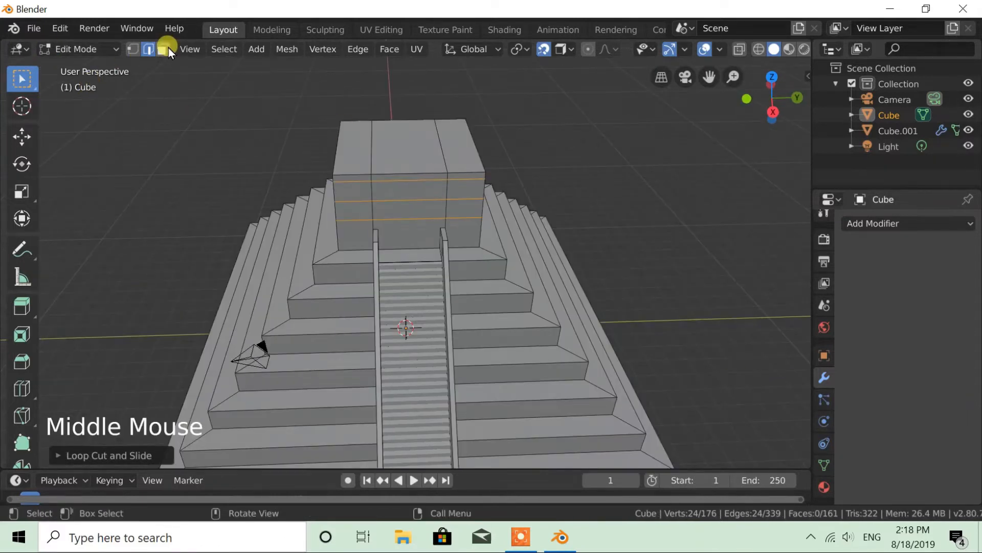
click(376, 154)
shift+click(352, 156)
shift+click(464, 159)
right_click(384, 160)
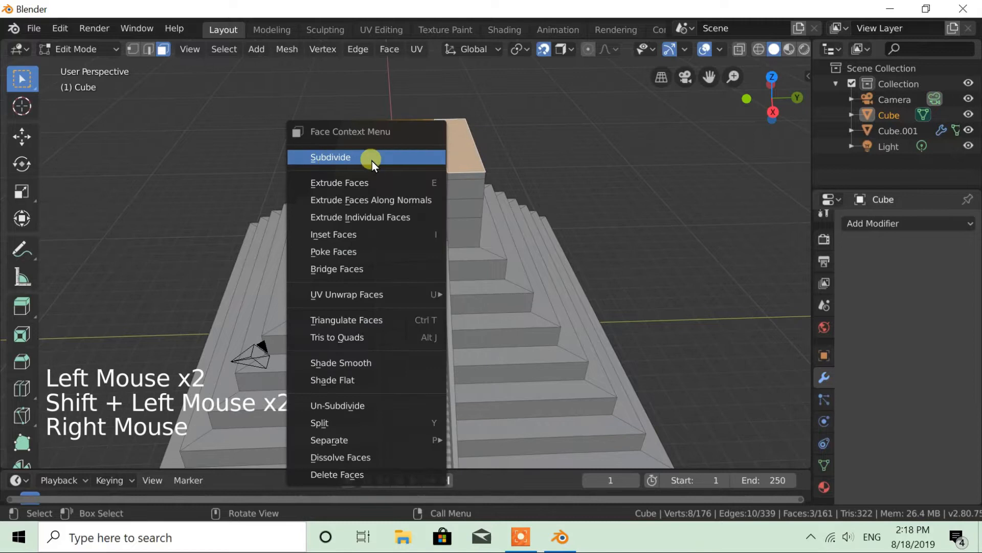
click(372, 158)
Extrude the four outermost roof faces along the block's two Y sides slightly upward as raised strips.
click(346, 135)
shift+click(355, 159)
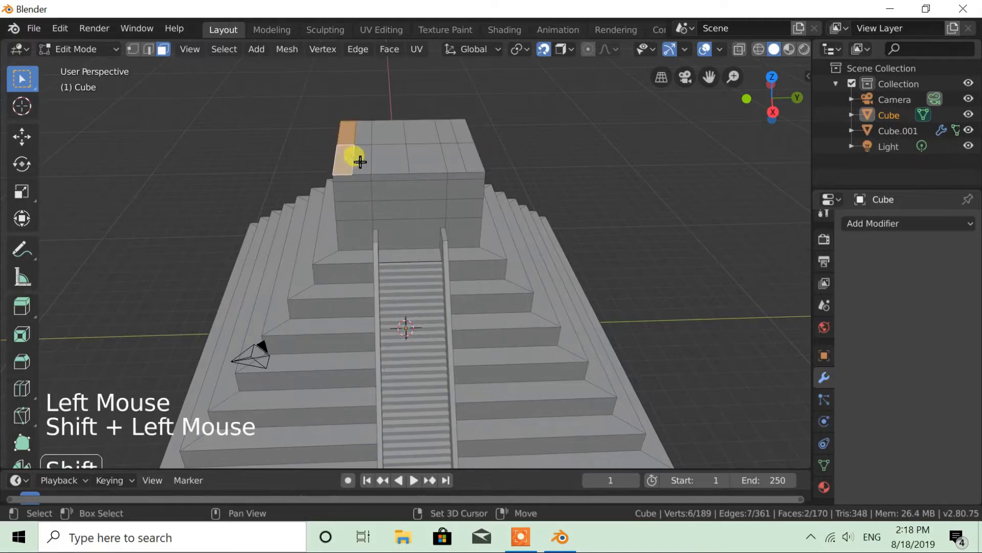
shift+click(465, 134)
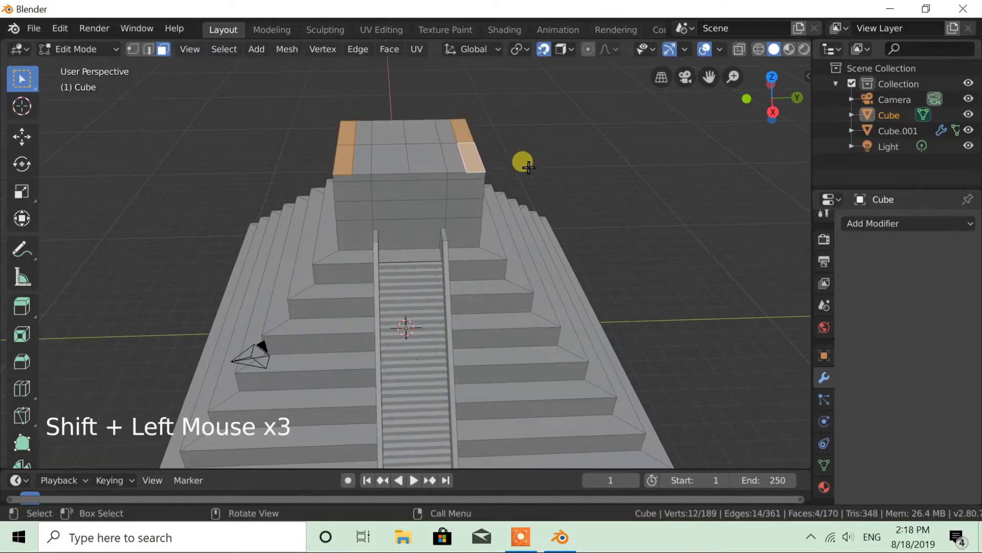
key(e)
click(529, 160)
Set the pivot point to Individual Origins and scale the raised strips' top faces to about 0.75.
key(s)
right_click(565, 157)
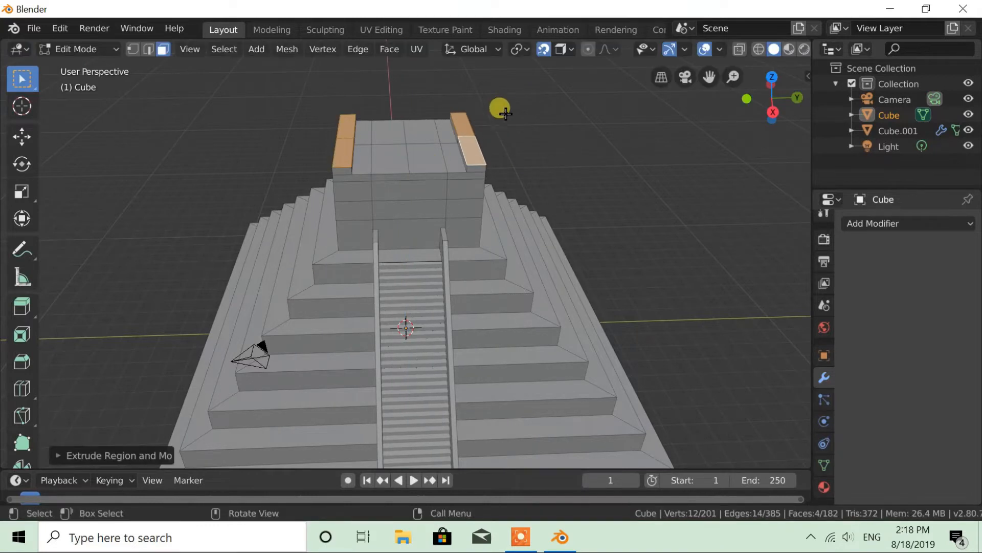
click(521, 49)
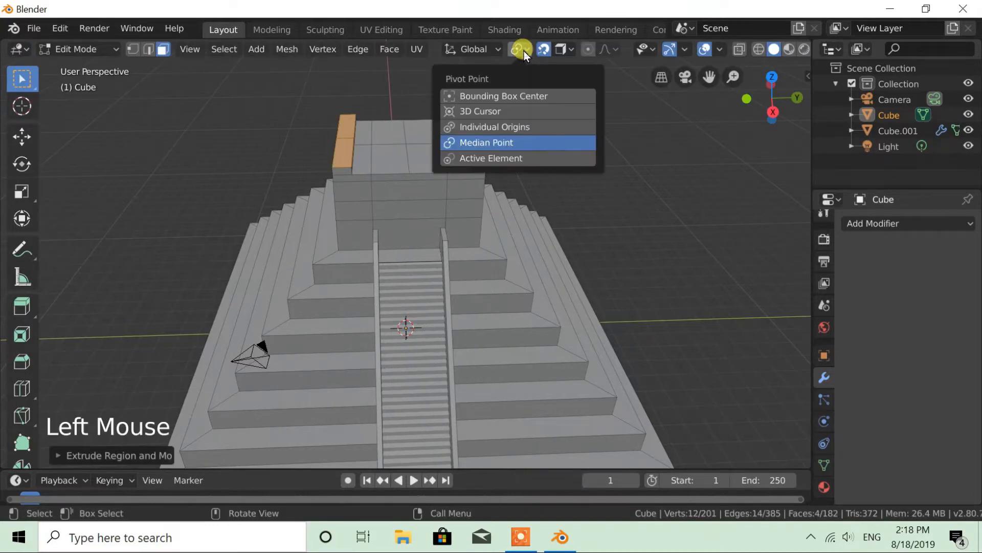
click(501, 126)
key(s)
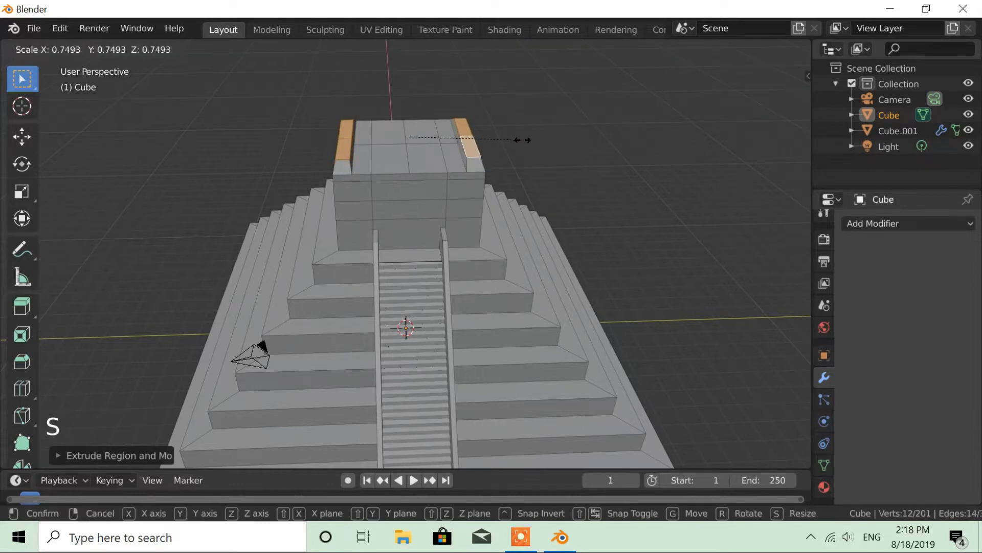
click(519, 140)
Subdivide the four central roof faces between the raised strips.
scroll(358, 192, up, 1)
click(377, 109)
shift+click(391, 134)
shift+click(419, 136)
shift+click(423, 117)
right_click(398, 118)
click(398, 117)
Extrude four small faces from the rear negative-Y part of the central roof grid and raise them along Z into a tower.
click(376, 102)
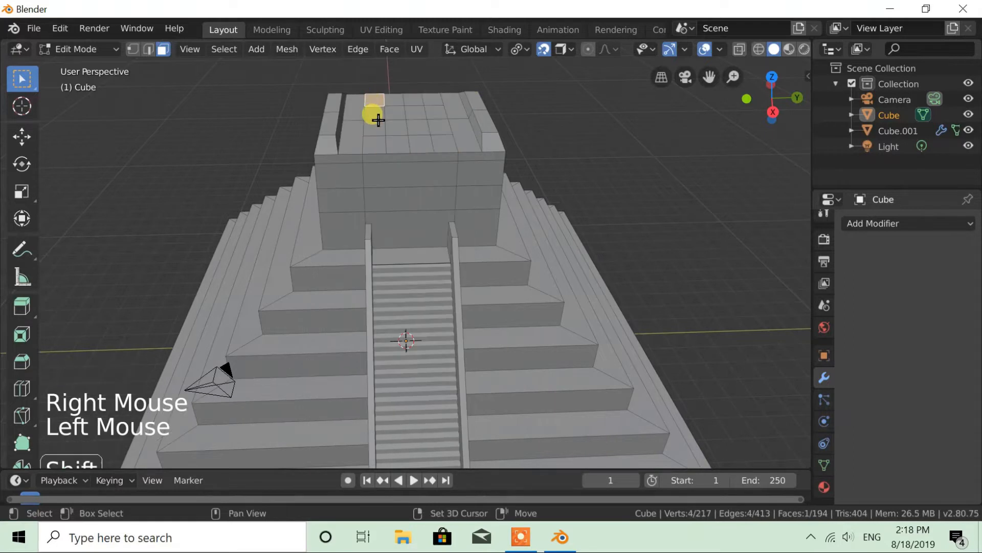
shift+click(394, 117)
shift+click(395, 114)
shift+click(389, 100)
key(e)
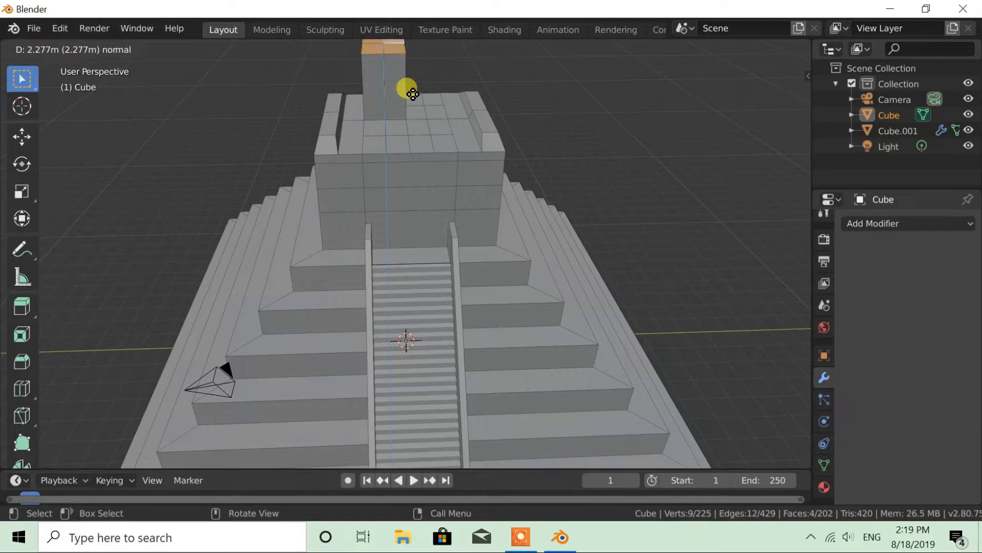
right_click(417, 82)
scroll(430, 117, down, 2)
click(493, 72)
key(g)
key(z)
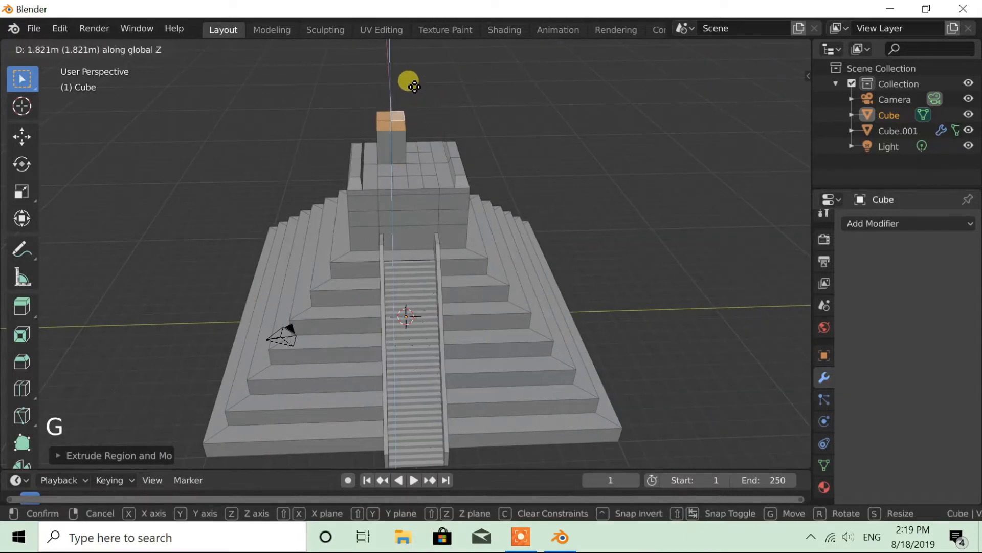
click(411, 102)
Extrude the tower's top faces once more and scale them down so the tower tapers towards its tip.
key(e)
right_click(409, 84)
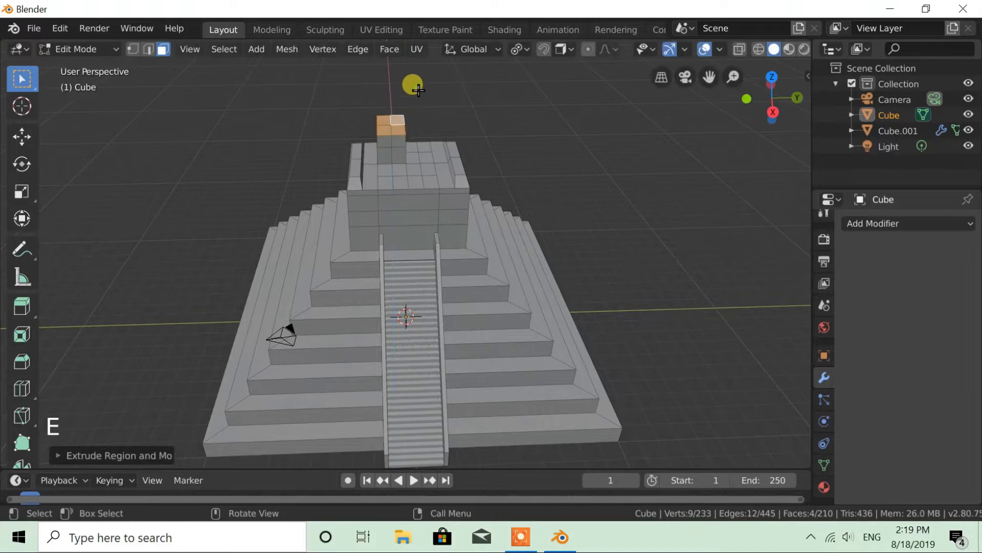
key(s)
click(434, 164)
scroll(434, 136, up, 1)
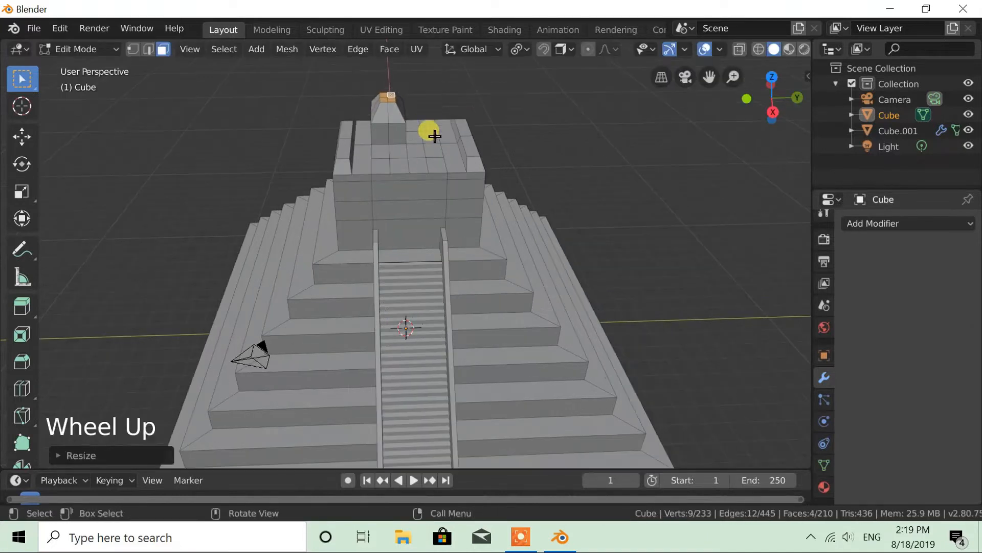
Raise a second tower from two small roof faces on the positive-Y side, extrude its top again and scale it narrower.
click(451, 125)
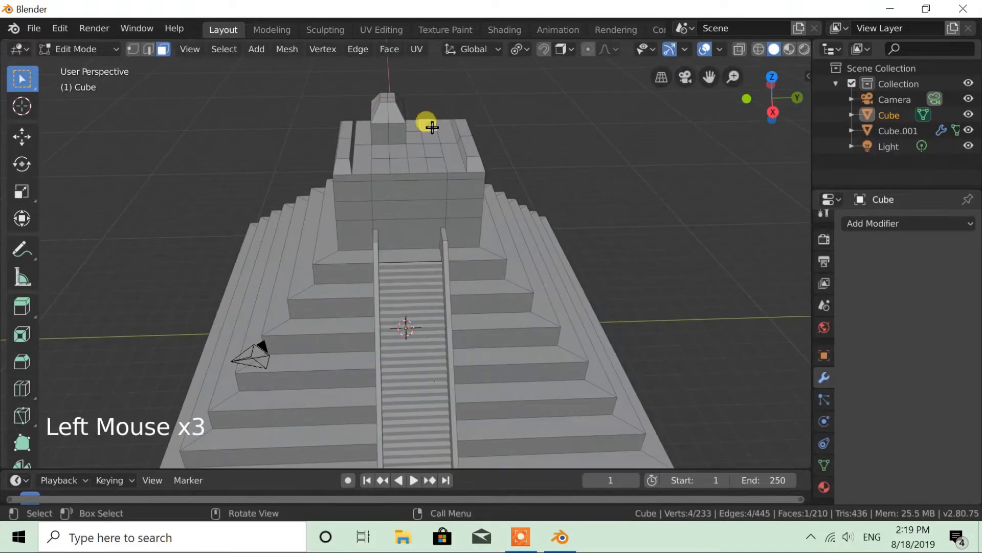
shift+click(430, 136)
key(e)
click(492, 103)
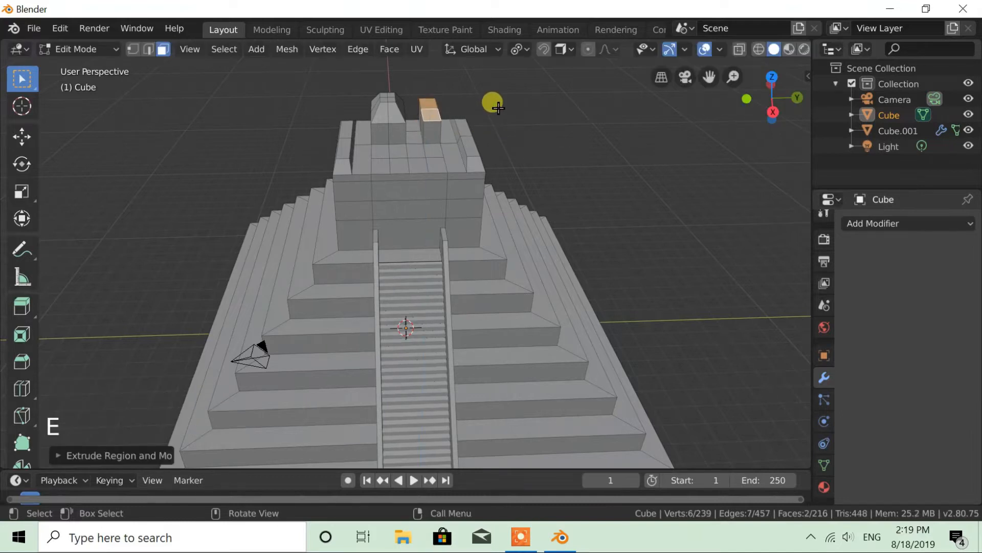
key(e)
click(498, 89)
key(s)
click(462, 90)
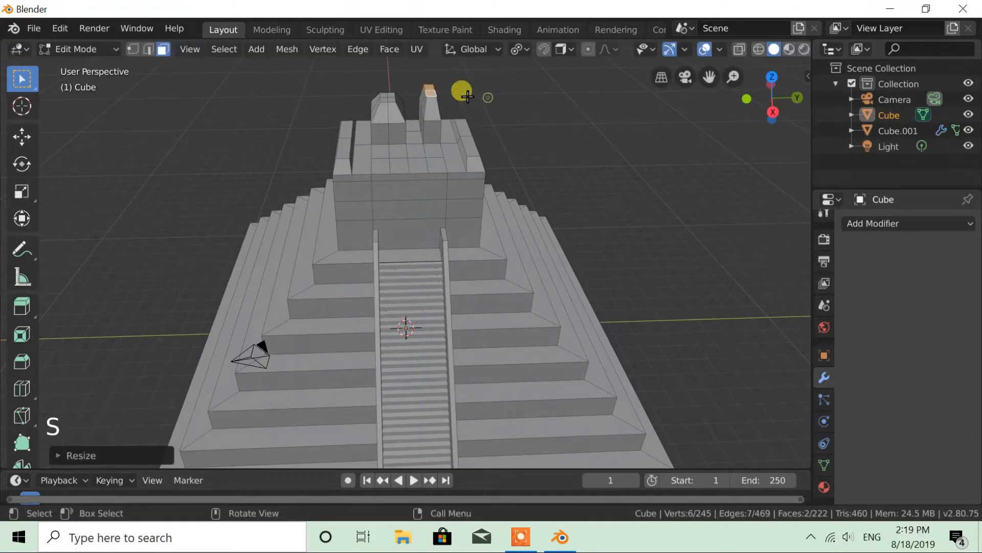
Extrude one top face of the second tower about 0.73 m, extrude it slightly further and scale the tip nearly to a point.
key(e)
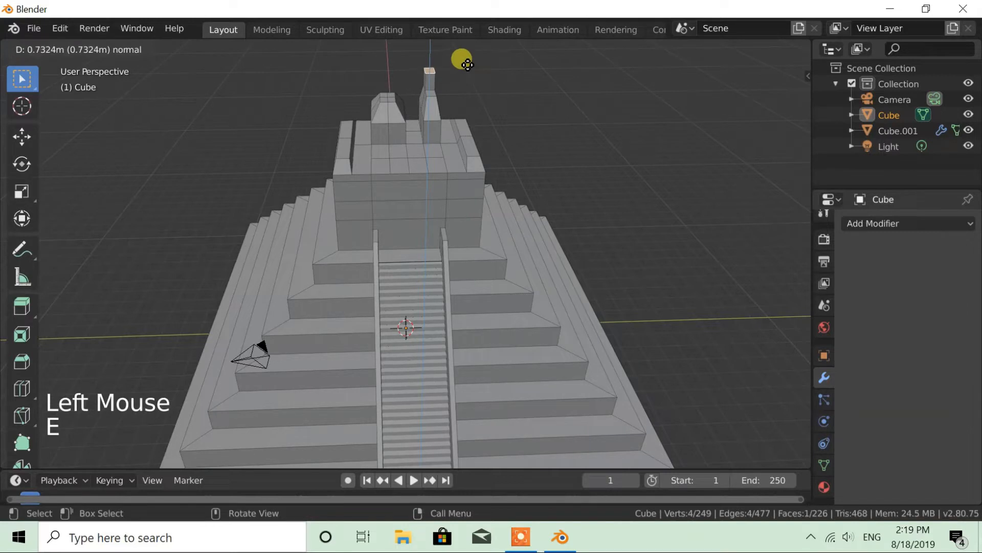
click(467, 66)
key(e)
click(484, 63)
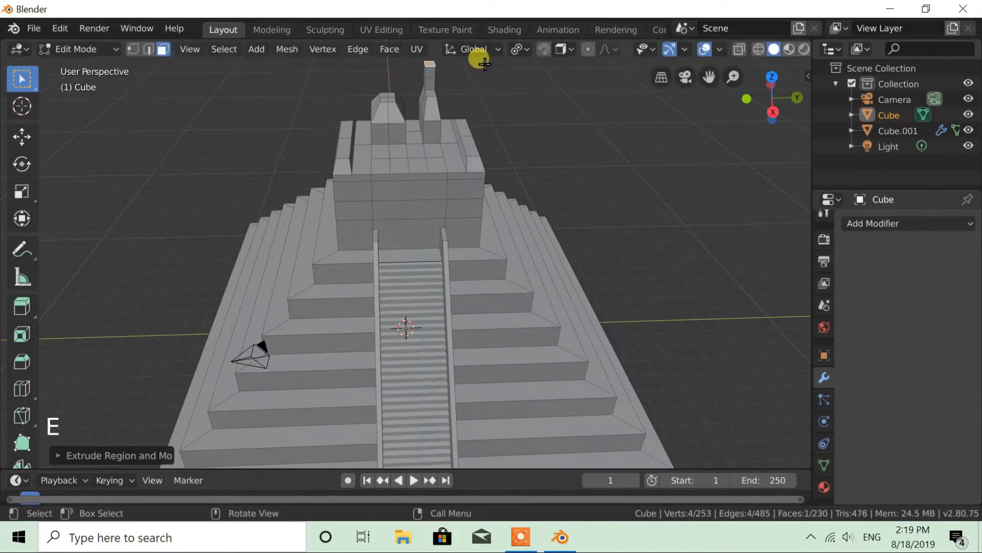
key(s)
click(472, 212)
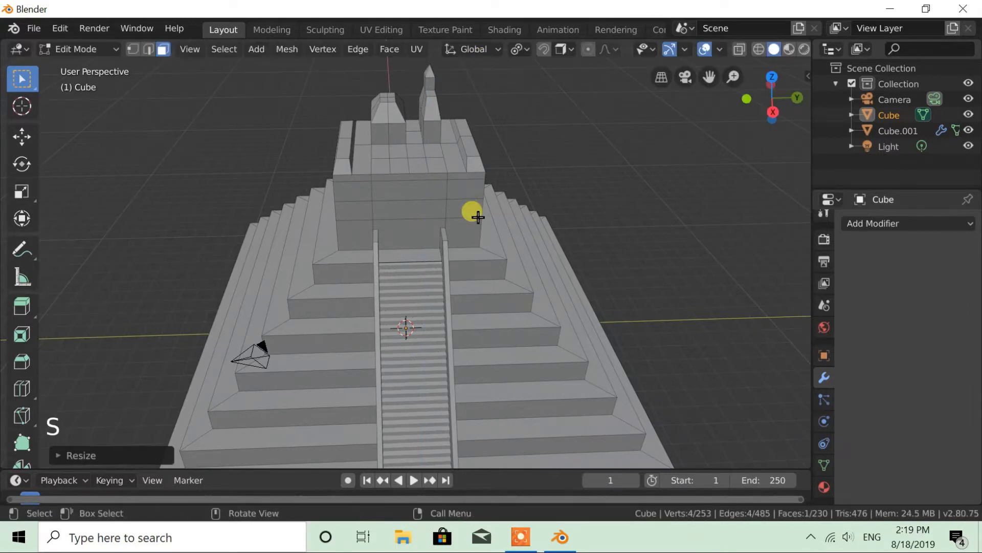
Extrude the four central roof faces above the stairway about 0.1 m and scale their top to about 0.75.
scroll(471, 210, up, 2)
scroll(472, 209, down, 3)
middle_drag(471, 209, 519, 187)
click(394, 171)
shift+click(428, 168)
shift+click(461, 184)
key(e)
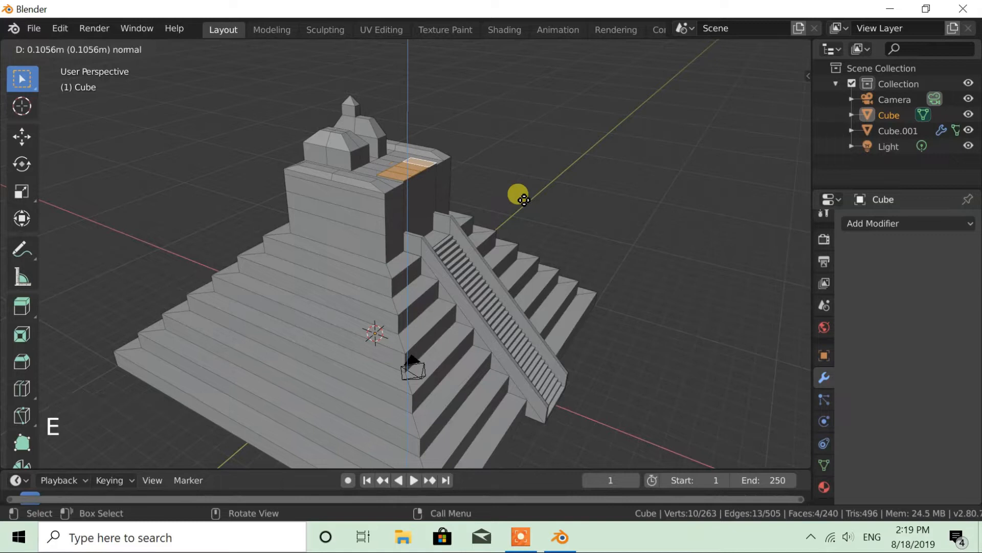
click(524, 198)
key(s)
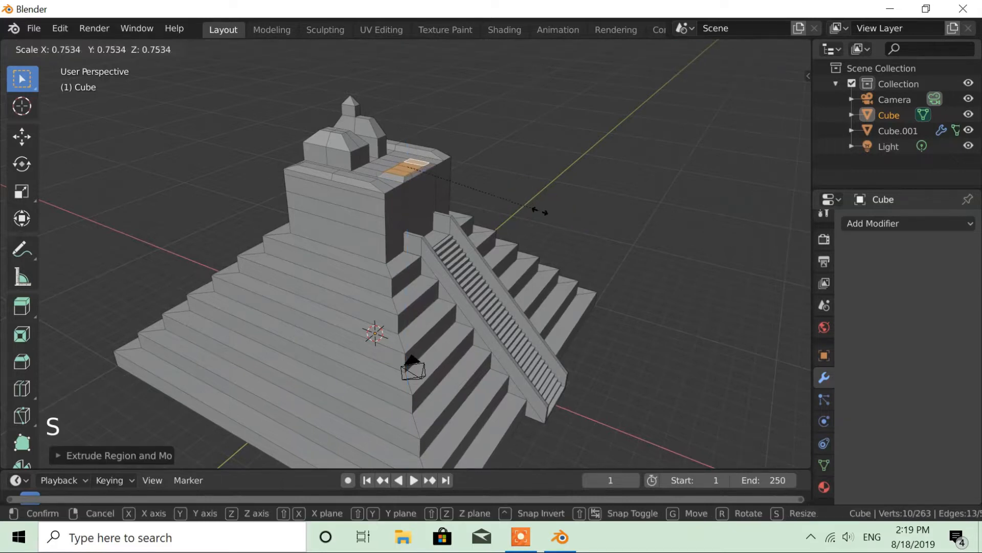
click(532, 207)
Extrude the raised front roof patch once more and scale its top strongly down into a low sloped cap.
key(e)
click(540, 203)
key(s)
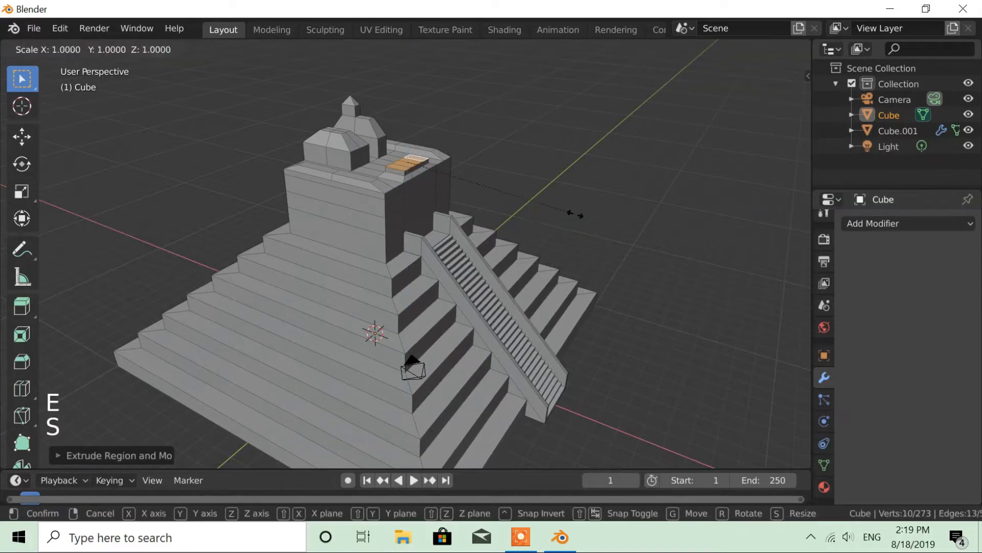
click(445, 187)
Subdivide the two central front wall faces of the top block above the stairway.
mouse_move(445, 186)
middle_down()
mouse_move(491, 206)
mouse_move(408, 184)
mouse_move(441, 203)
middle_up()
scroll(440, 201, down, 1)
scroll(439, 200, up, 1)
click(404, 207)
shift+click(406, 228)
right_click(366, 185)
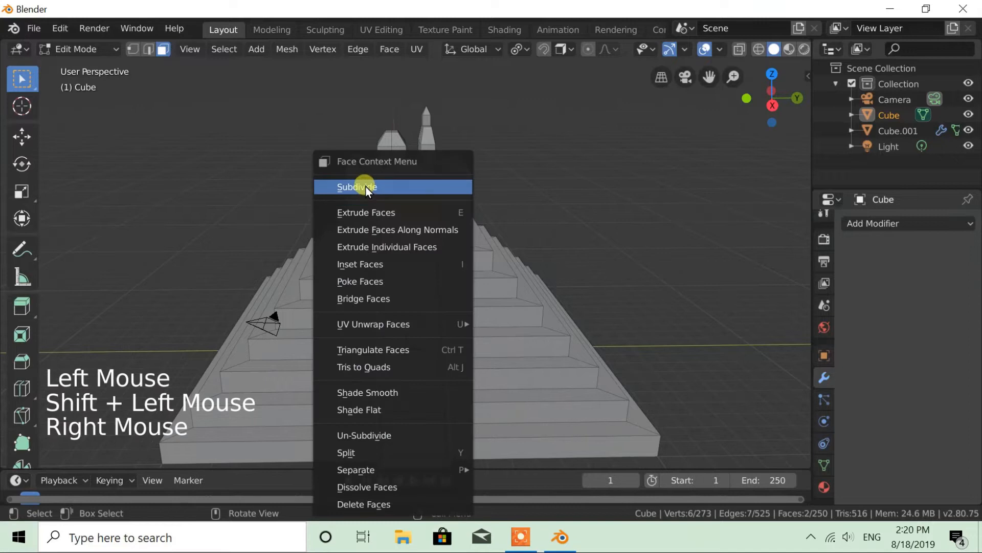
click(366, 186)
scroll(410, 202, up, 1)
right_click(408, 201)
click(389, 190)
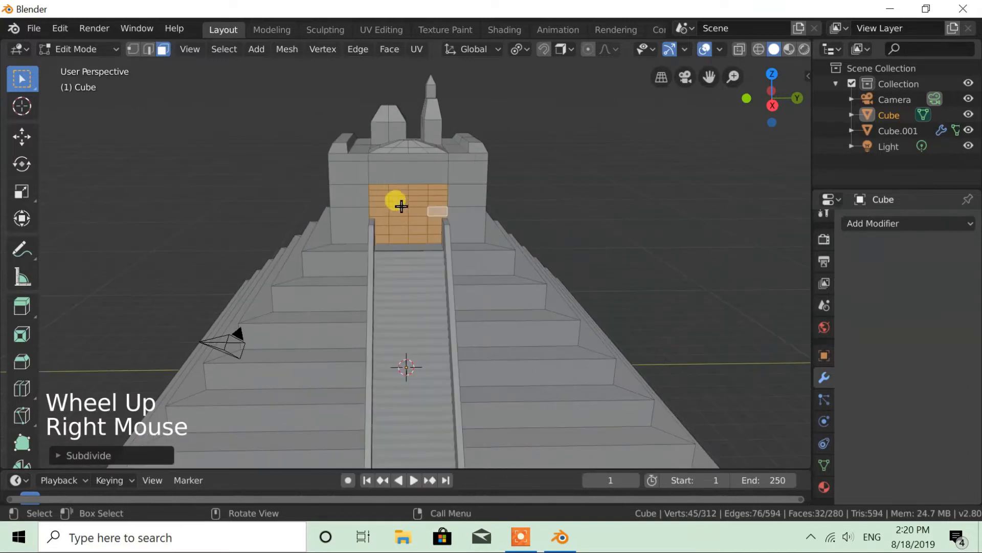
click(407, 211)
shift+click(404, 202)
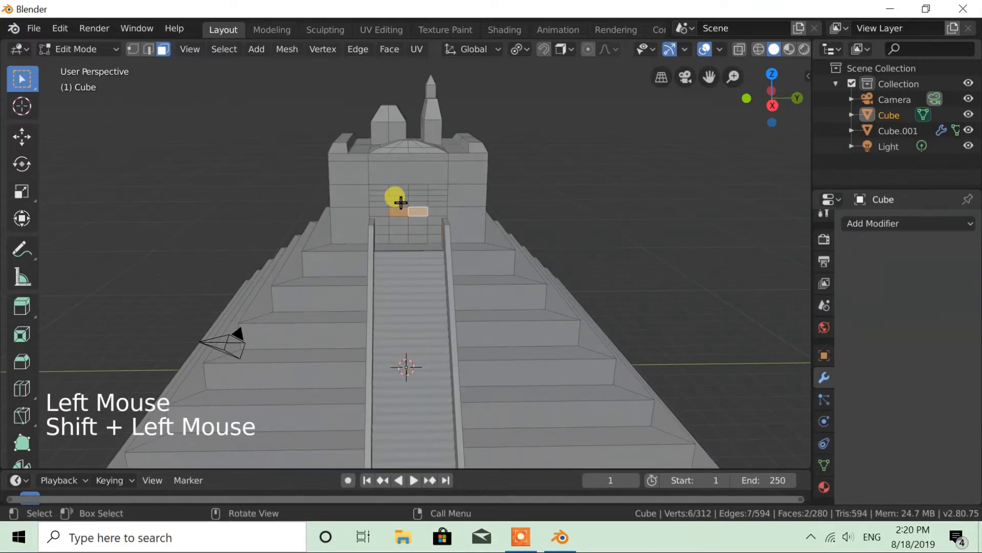
key(ctrl+z)
key(ctrl+z)
key(ctrl+z)
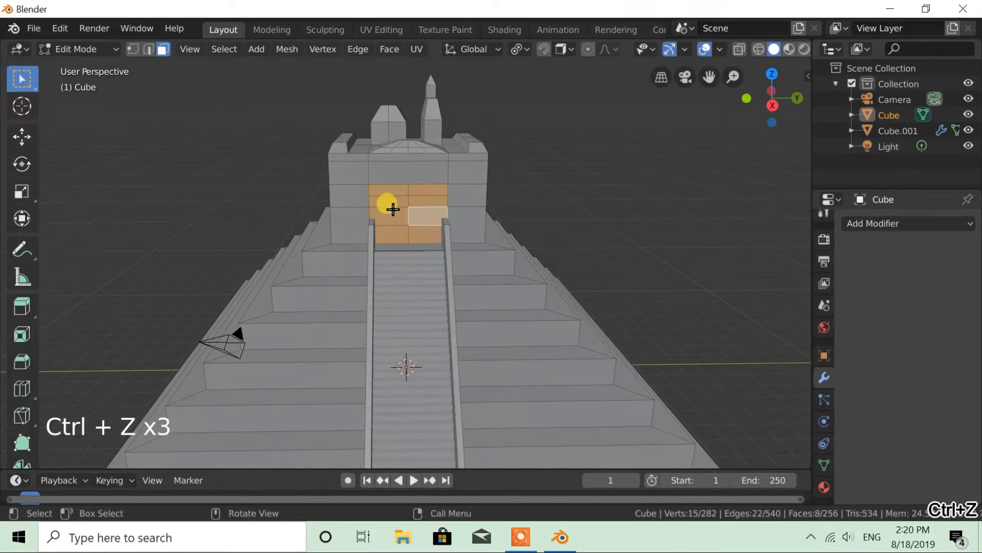
Extrude the eight subdivided front wall faces into the top block to form a doorway recess.
click(404, 200)
shift+click(428, 201)
shift+click(385, 217)
shift+click(428, 215)
shift+click(423, 229)
shift+click(389, 235)
shift+click(420, 193)
shift+click(392, 191)
mouse_move(512, 213)
middle_down()
mouse_move(501, 218)
mouse_move(513, 219)
middle_up()
key(e)
click(529, 222)
Deepen the doorway recess with two further extrusions of its back faces.
middle_drag(446, 225, 414, 215)
key(e)
click(455, 225)
key(e)
click(463, 212)
Extrude the four faces of the recess's negative-Y side wall sideways in two stages to widen the interior.
click(412, 212)
shift+click(407, 197)
shift+click(408, 184)
shift+click(408, 176)
key(e)
click(453, 234)
middle_drag(453, 234, 468, 165)
key(e)
click(423, 230)
Extrude the four faces of the recess's positive-Y side wall sideways to widen the interior.
click(481, 204)
shift+click(471, 193)
shift+click(490, 204)
shift+click(477, 172)
shift+click(479, 171)
shift+click(478, 168)
key(e)
key(e)
Extrude the four upper faces of the recess's back wall outward as a block and clear the selection.
middle_drag(537, 196, 432, 177)
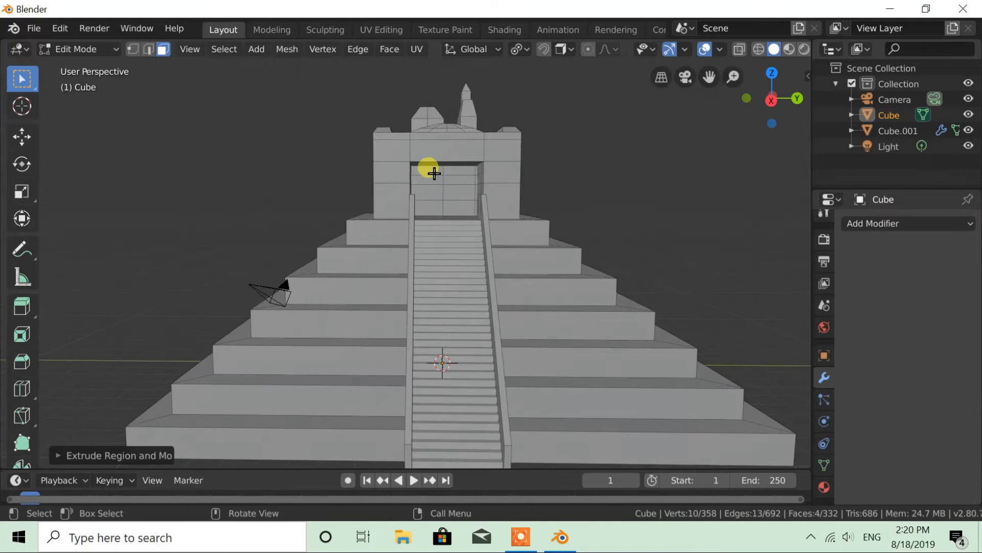
click(456, 171)
shift+click(430, 171)
shift+click(459, 180)
shift+click(430, 180)
key(e)
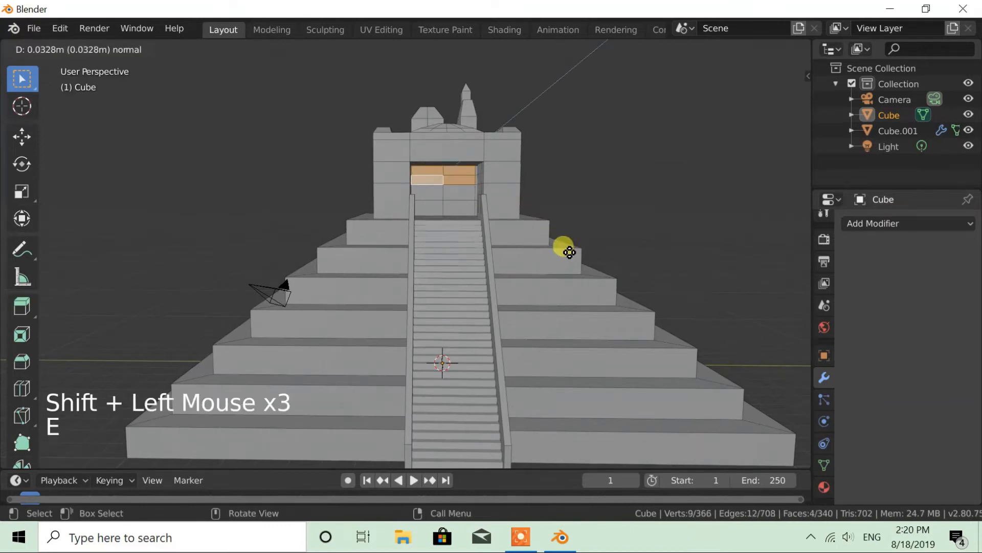
click(570, 256)
middle_drag(570, 257, 478, 213)
scroll(469, 228, down, 2)
middle_drag(543, 214, 525, 234)
click(530, 217)
scroll(533, 220, down, 2)
scroll(535, 222, up, 2)
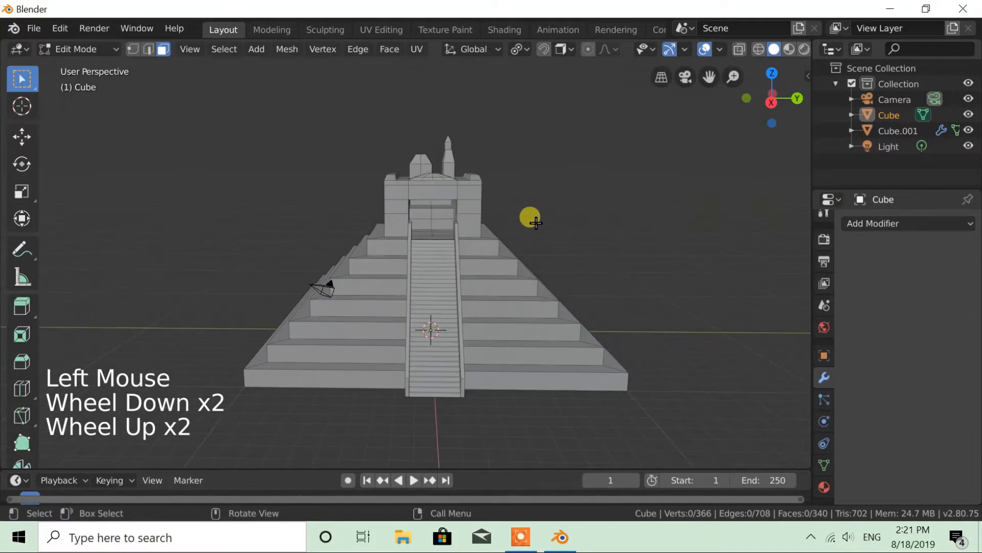
Leave Edit Mode, add a plane and scale it up into a large ground surface around the pyramid.
key(Tab)
scroll(516, 226, down, 2)
mouse_move(516, 226)
middle_down()
mouse_move(465, 226)
mouse_move(570, 224)
mouse_move(550, 240)
mouse_move(520, 243)
middle_up()
key(shift+a)
mouse_move(545, 208)
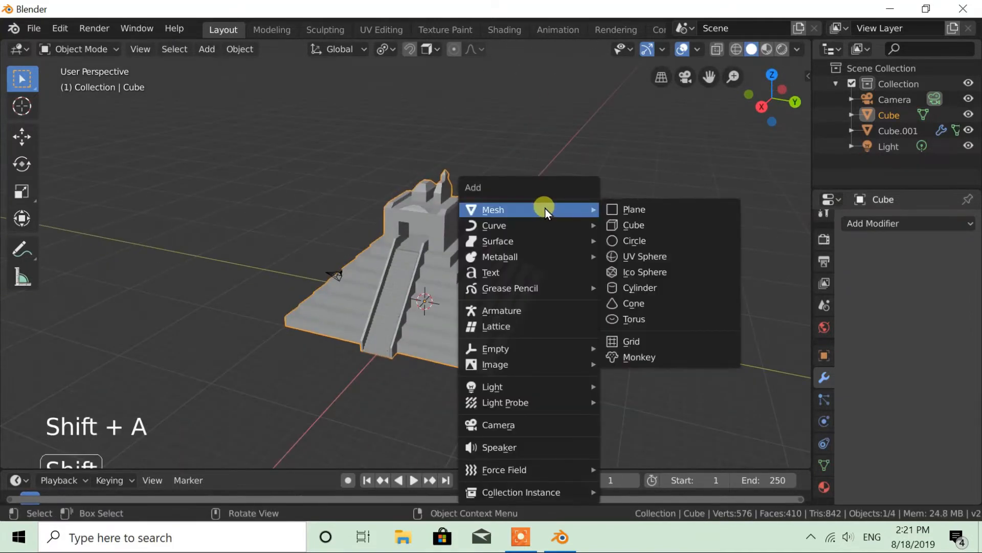
click(633, 208)
key(s)
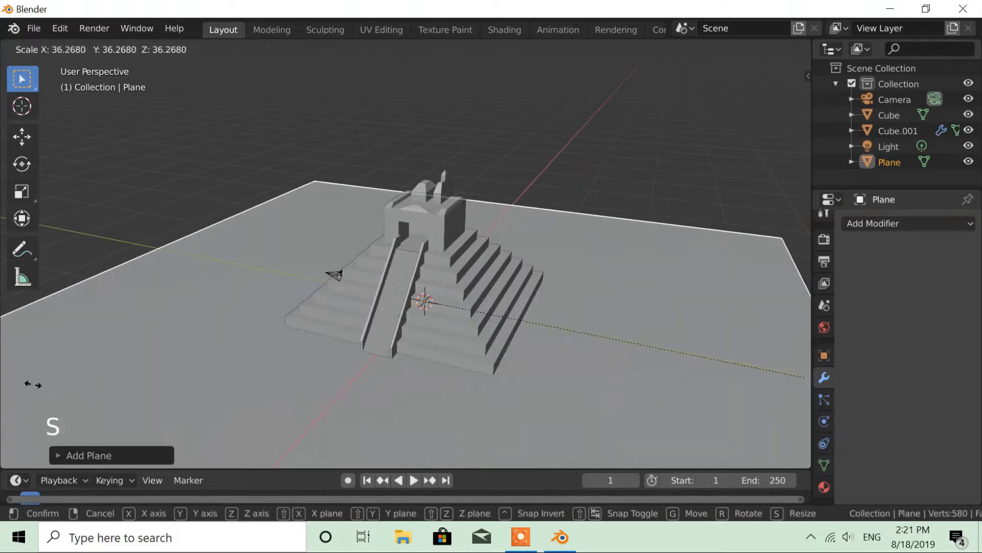
click(208, 386)
Add a cylinder, scale it down and stretch it along Z into a slender post.
scroll(307, 338, down, 1)
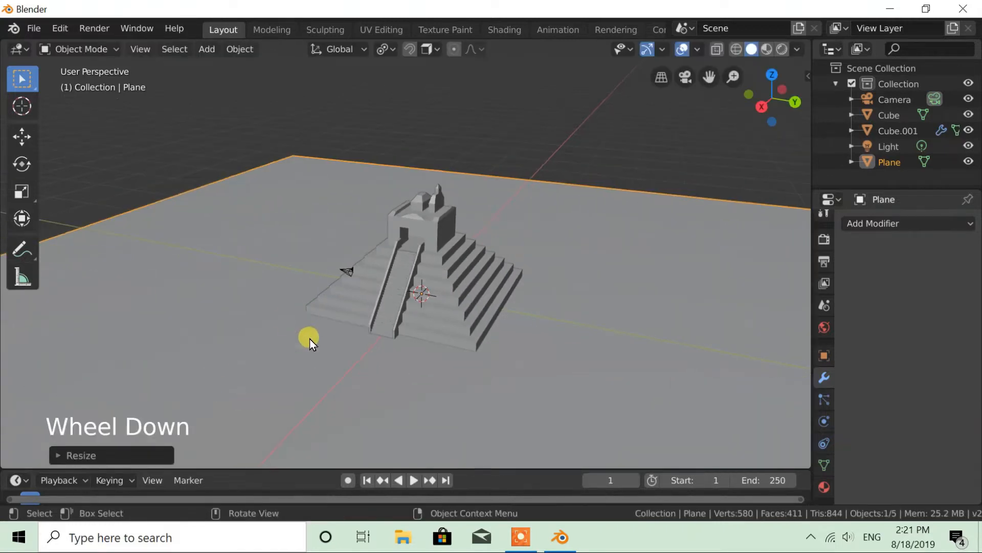
scroll(304, 290, up, 1)
scroll(330, 301, down, 1)
middle_drag(329, 287, 355, 303)
key(shift+a)
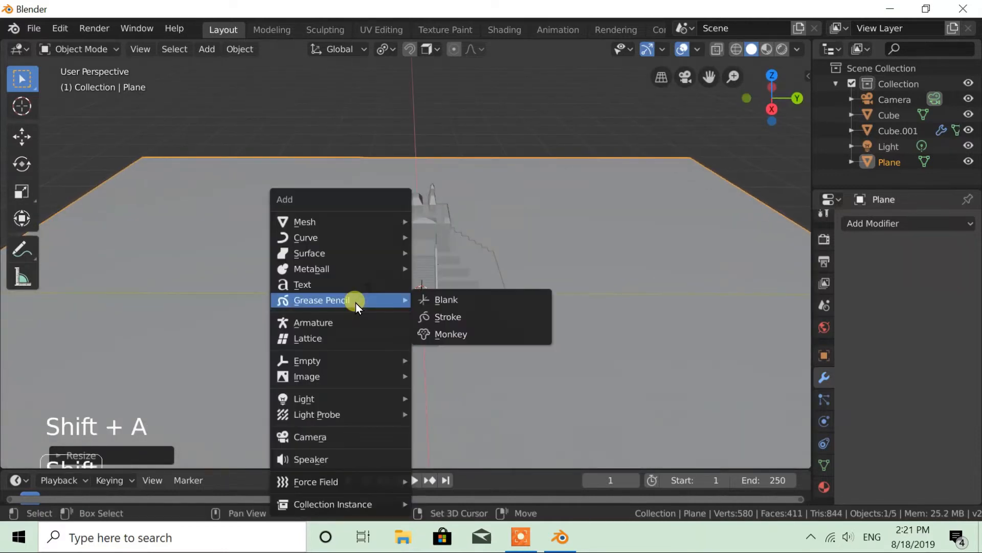
mouse_move(358, 220)
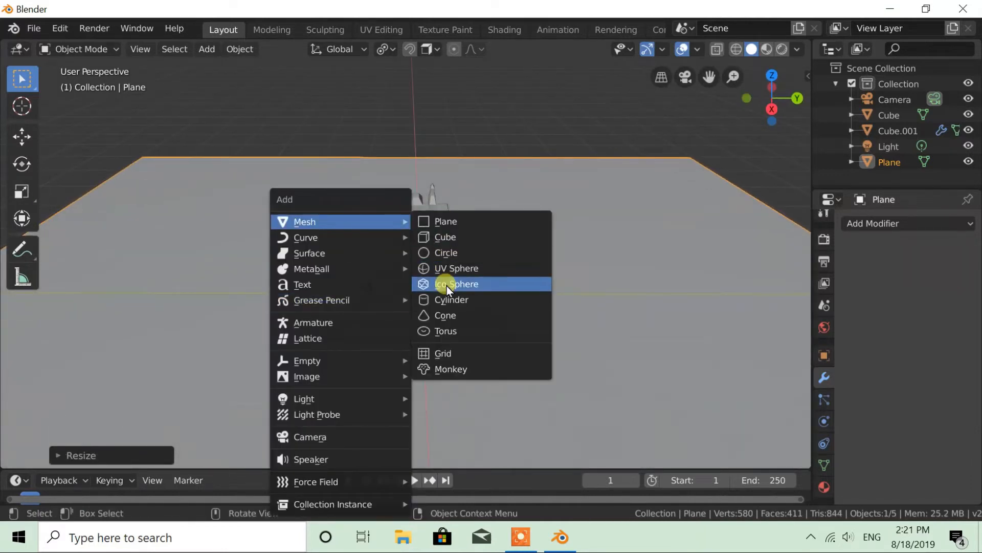
click(441, 300)
scroll(431, 311, up, 1)
key(s)
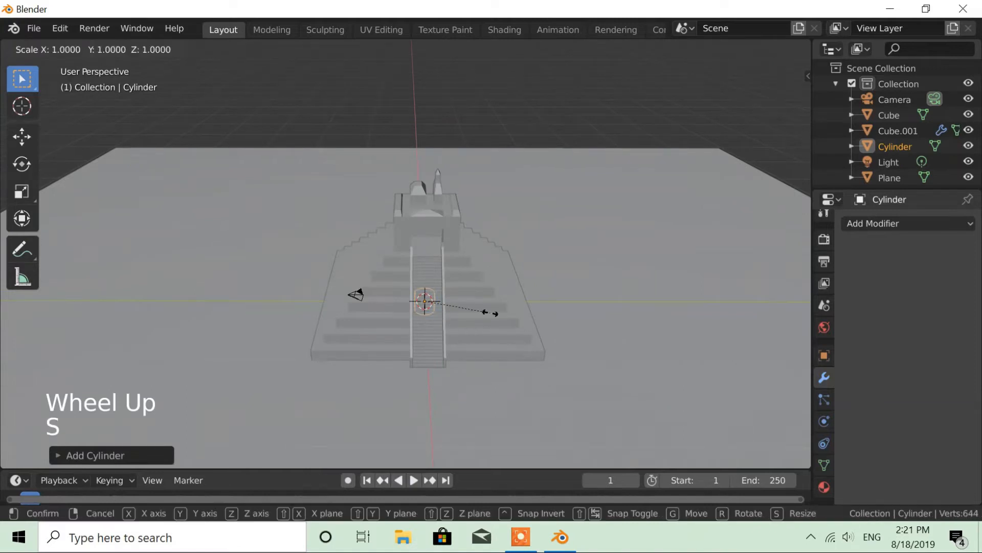
click(453, 314)
key(s)
key(z)
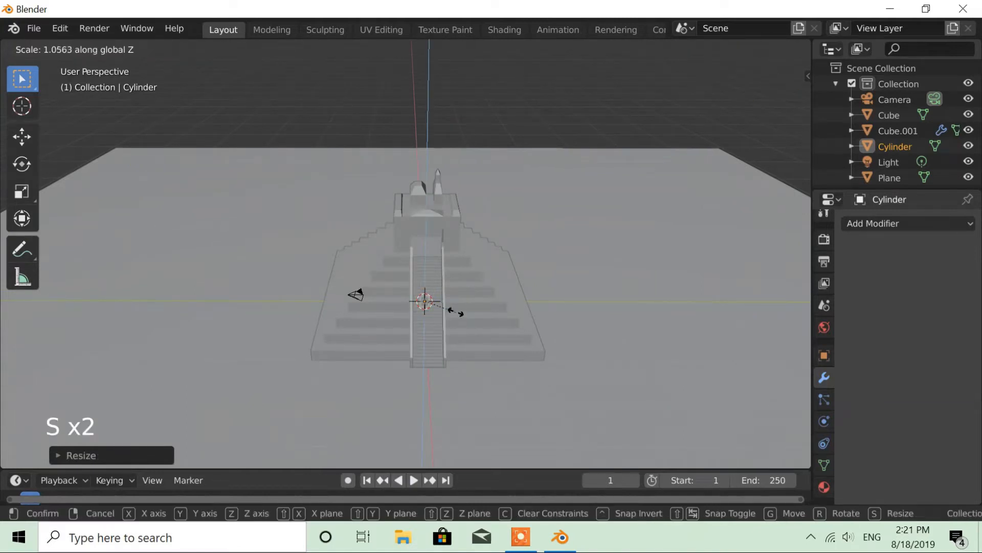
click(508, 189)
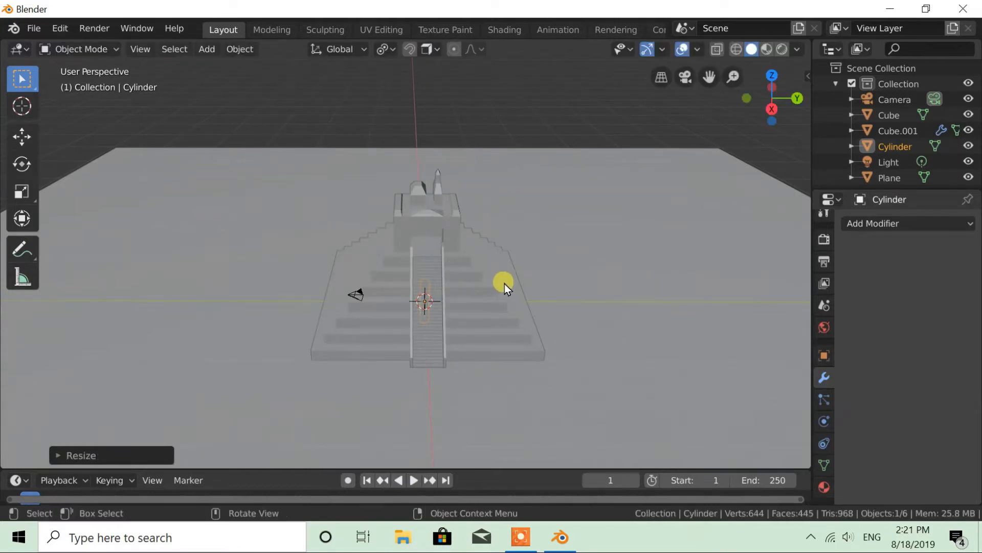
Move the post along the negative Y axis until it stands at the pyramid's outer side.
key(g)
key(y)
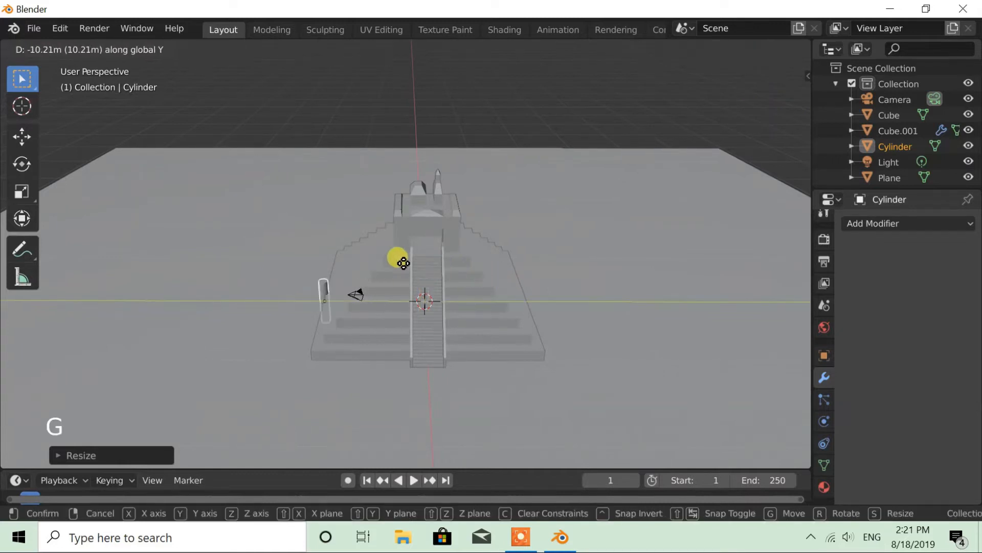
click(400, 259)
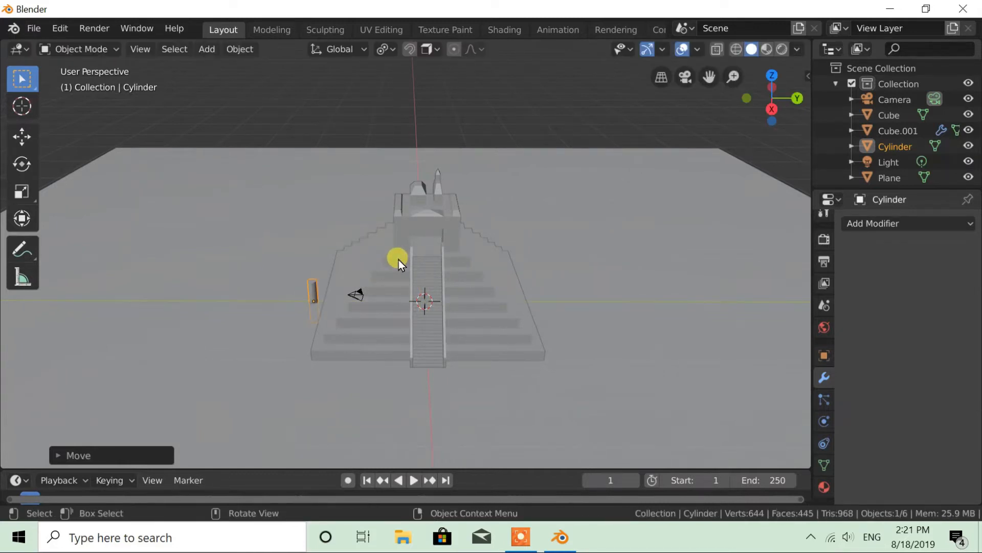
key(g)
right_click(432, 287)
scroll(435, 301, up, 2)
middle_drag(434, 300, 413, 284)
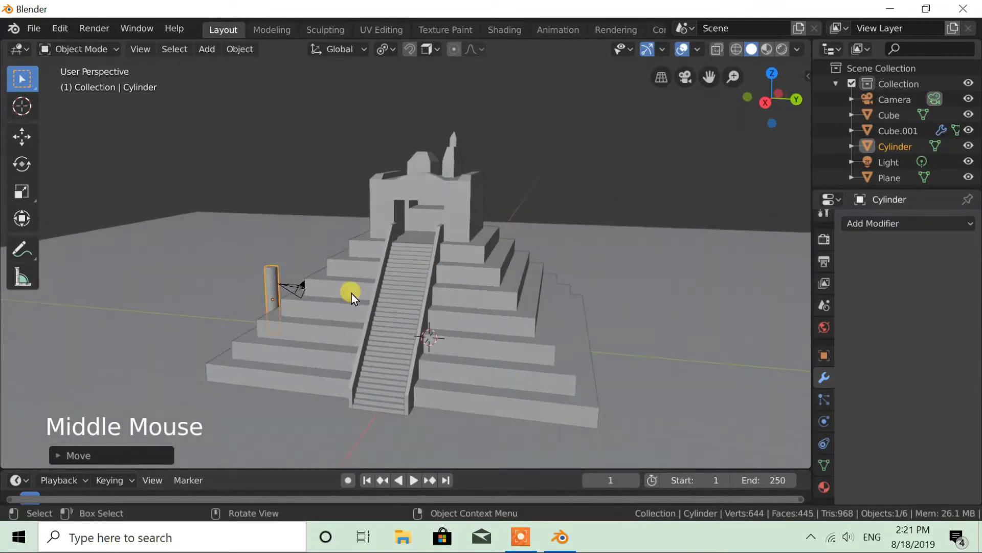
key(shift+s)
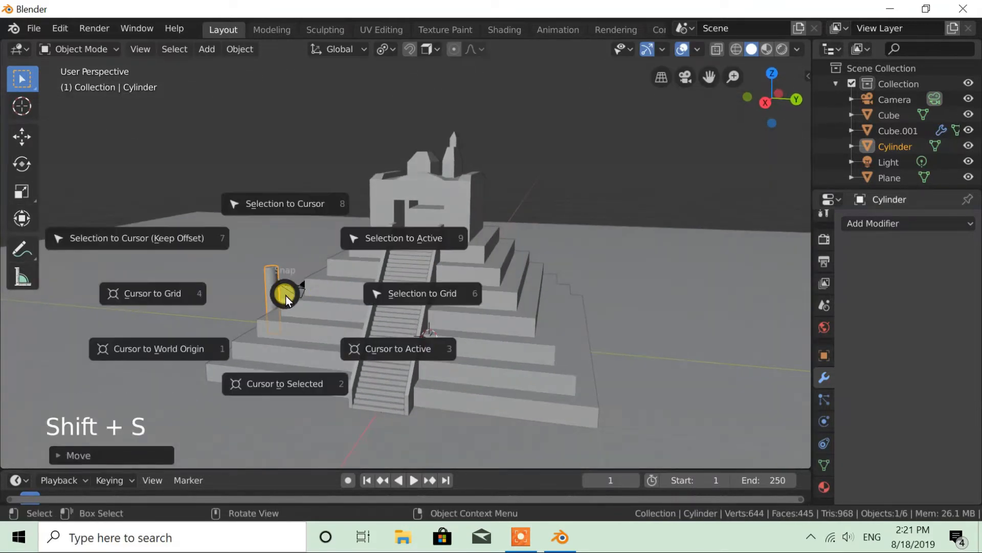
right_click(251, 259)
Duplicate the post in place, rotate the copy about 44° around X and scale it down into a small branch.
key(shift+d)
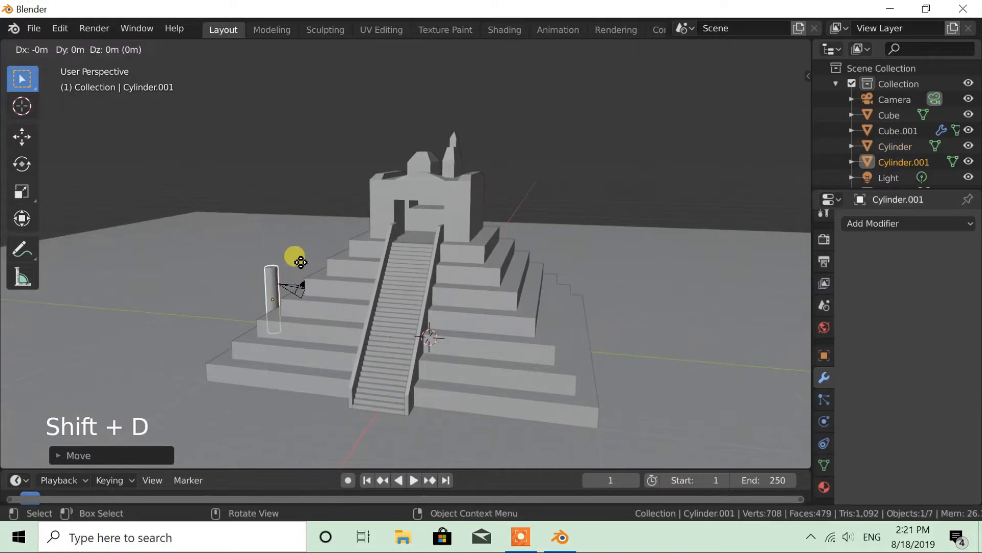
right_click(301, 262)
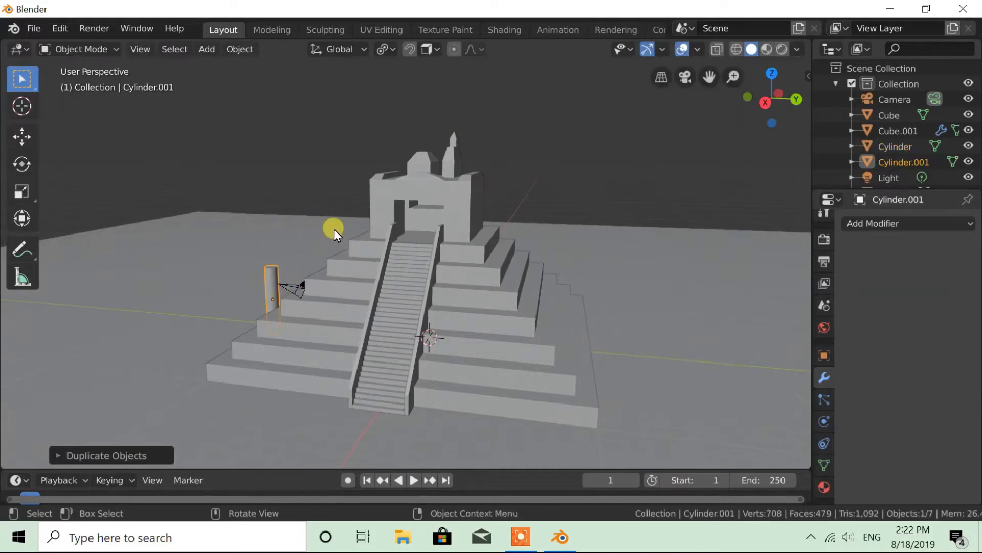
key(r)
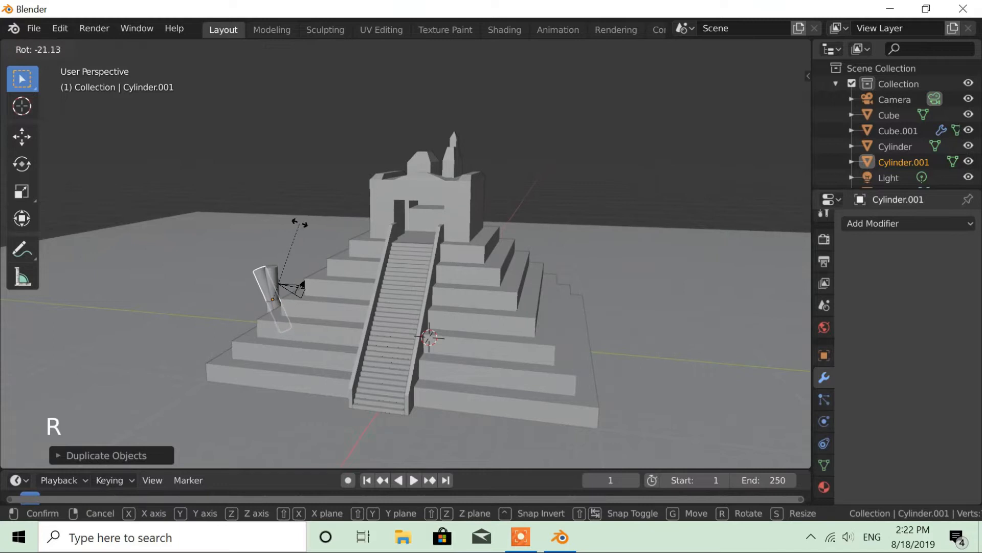
key(x)
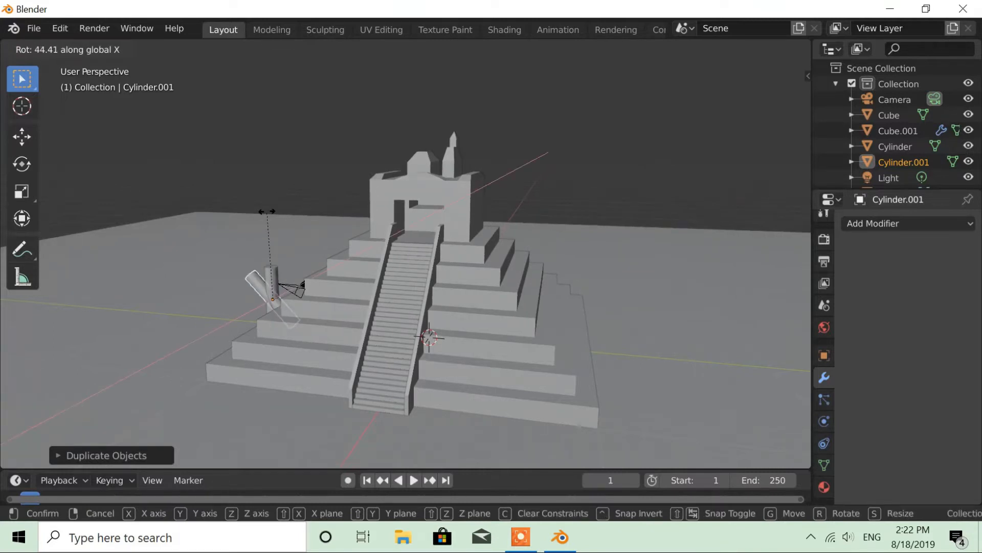
key(Return)
key(s)
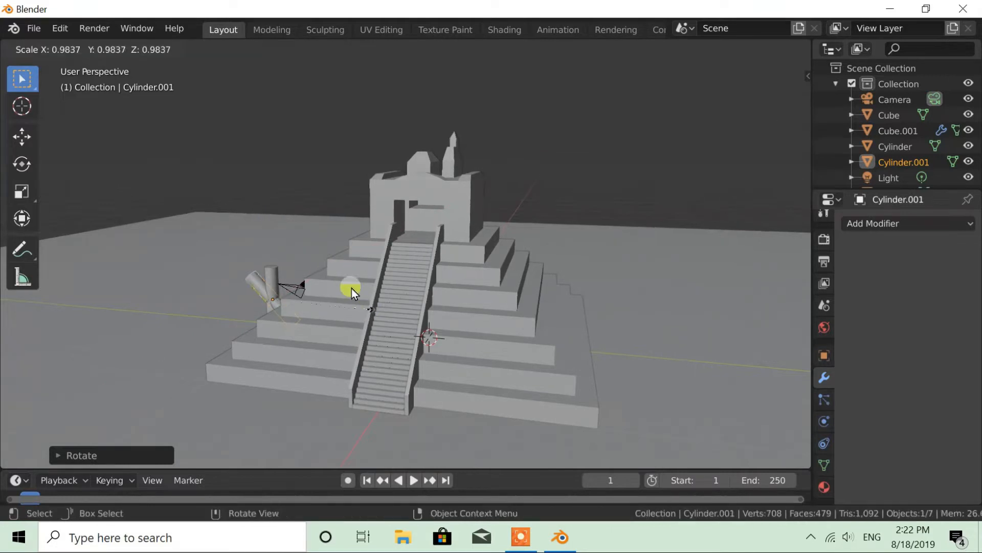
click(322, 294)
Move the branch along negative Y and up along Z until it joins the outer side of the post.
key(g)
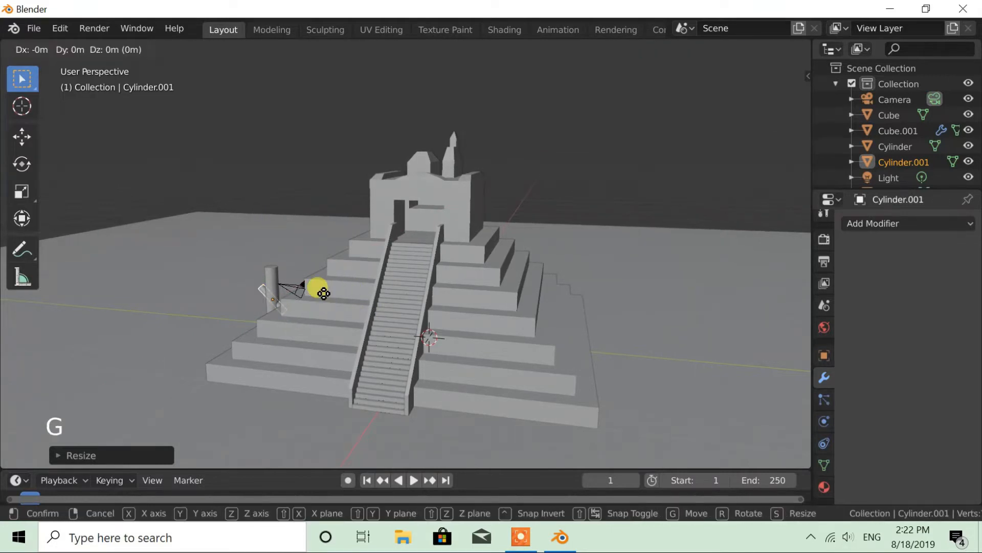
key(y)
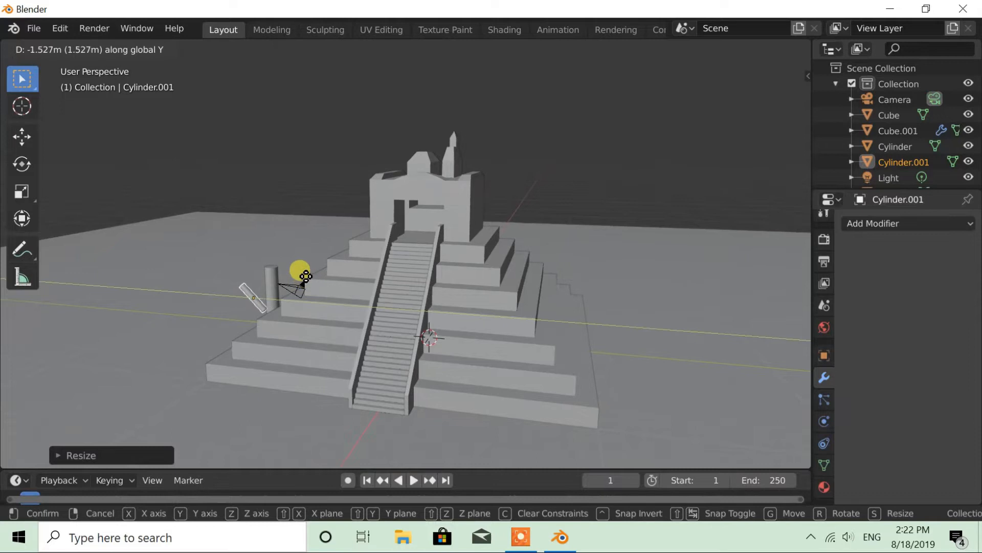
click(312, 278)
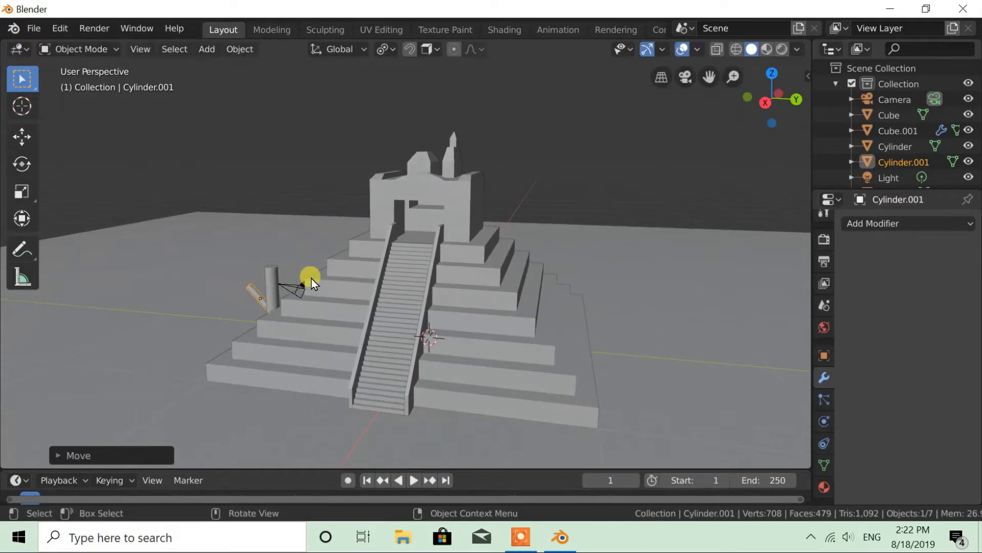
key(g)
key(z)
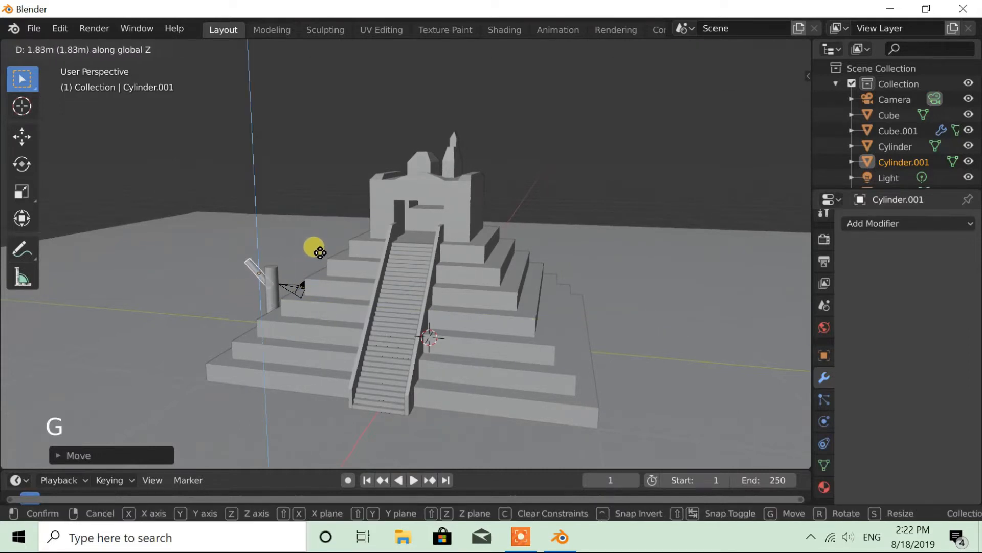
click(319, 258)
middle_drag(322, 312, 288, 302)
Add an ico sphere and scale it up to the size of a tree crown.
key(shift+s)
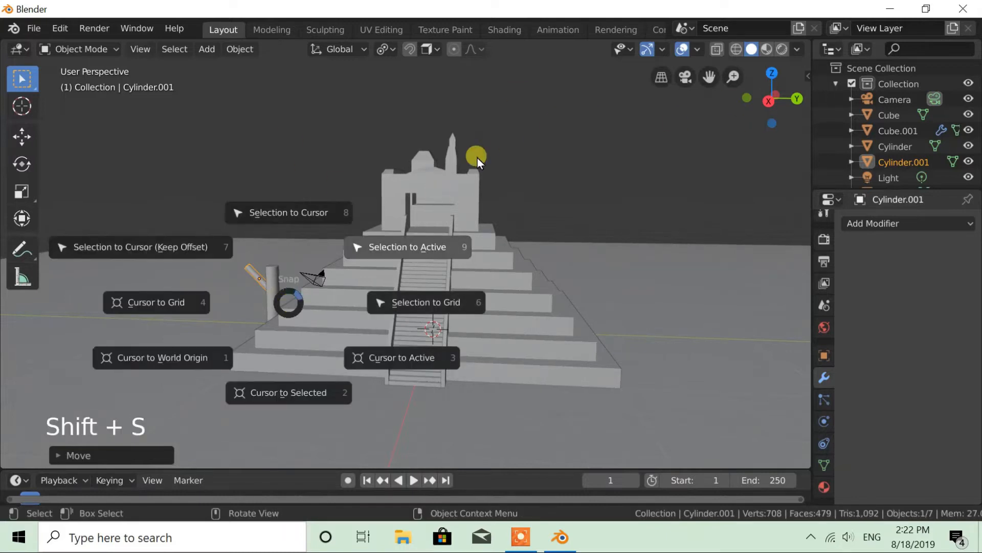
key(Escape)
key(shift+a)
mouse_move(397, 210)
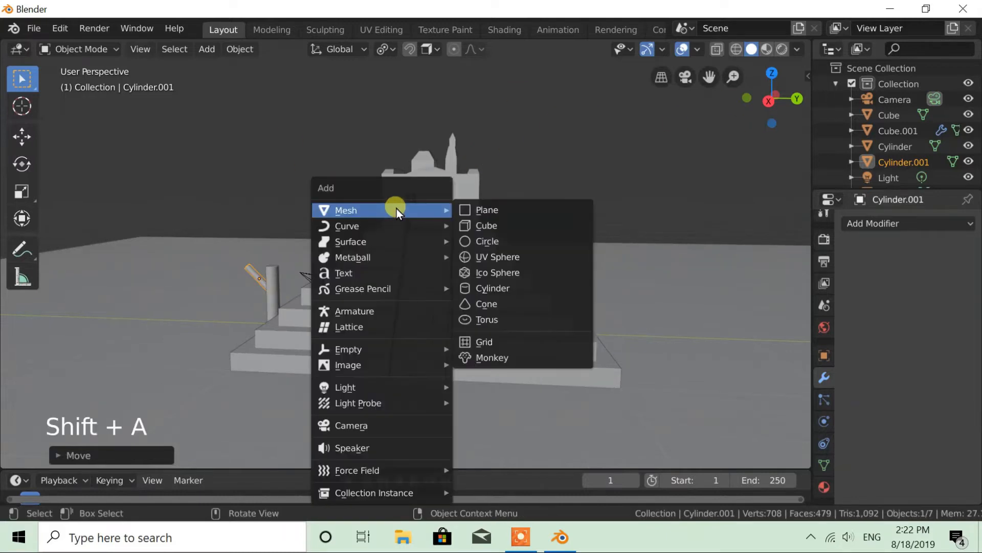
click(488, 275)
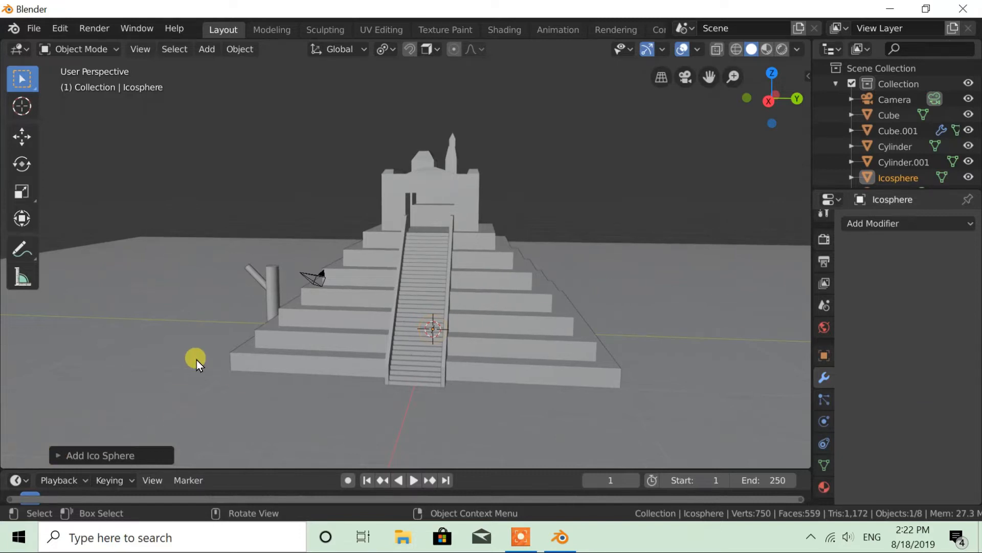
key(s)
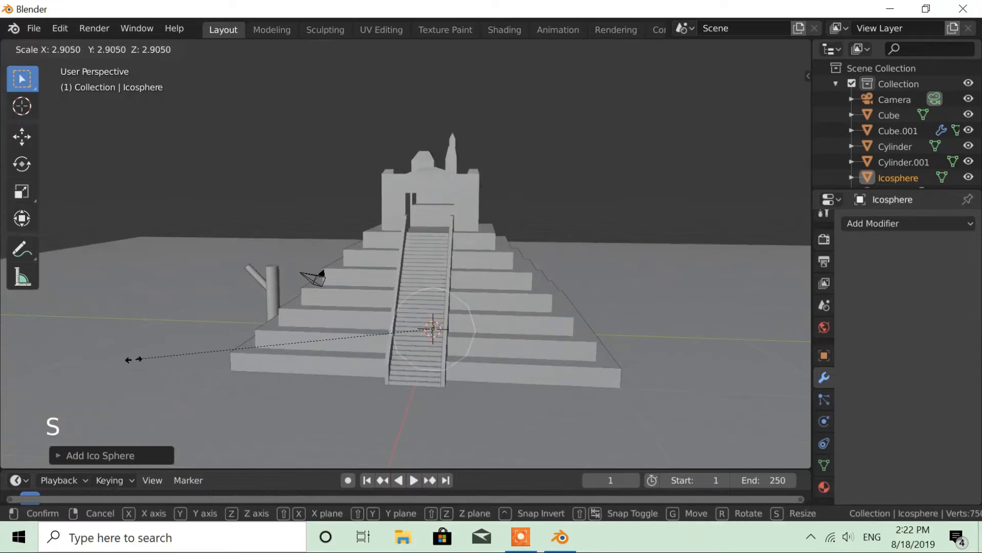
click(294, 360)
Move the ico sphere along negative Y to the tree and raise it along Z above the trunk.
key(g)
key(y)
click(122, 357)
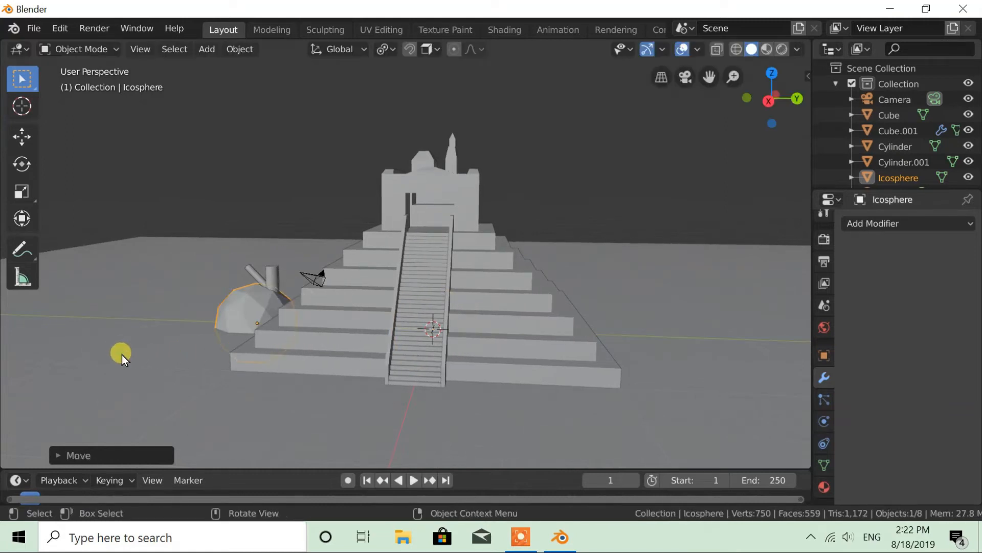
key(g)
key(z)
click(143, 266)
Adjust the ico sphere's size and shift it along positive Y until it is centred on the trunk.
key(s)
click(446, 310)
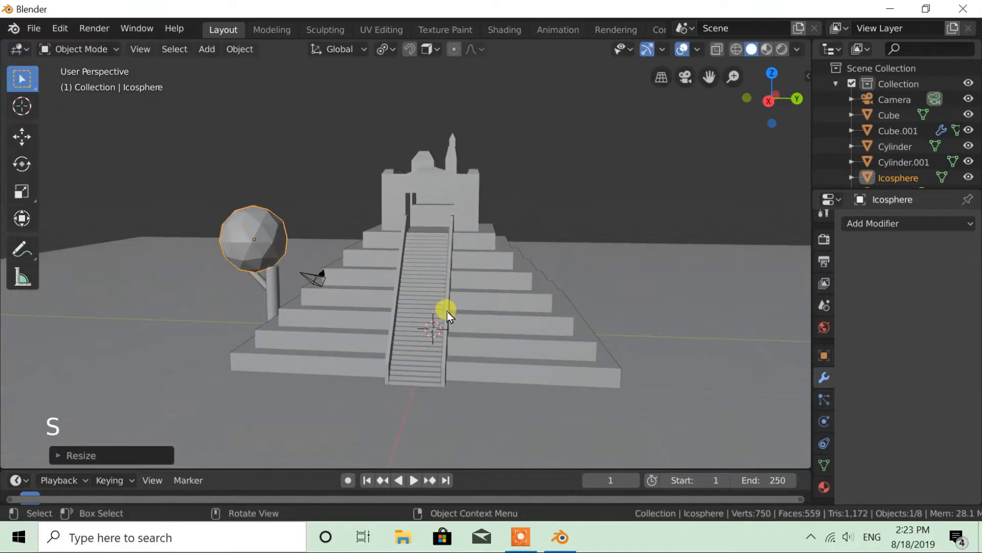
key(g)
key(y)
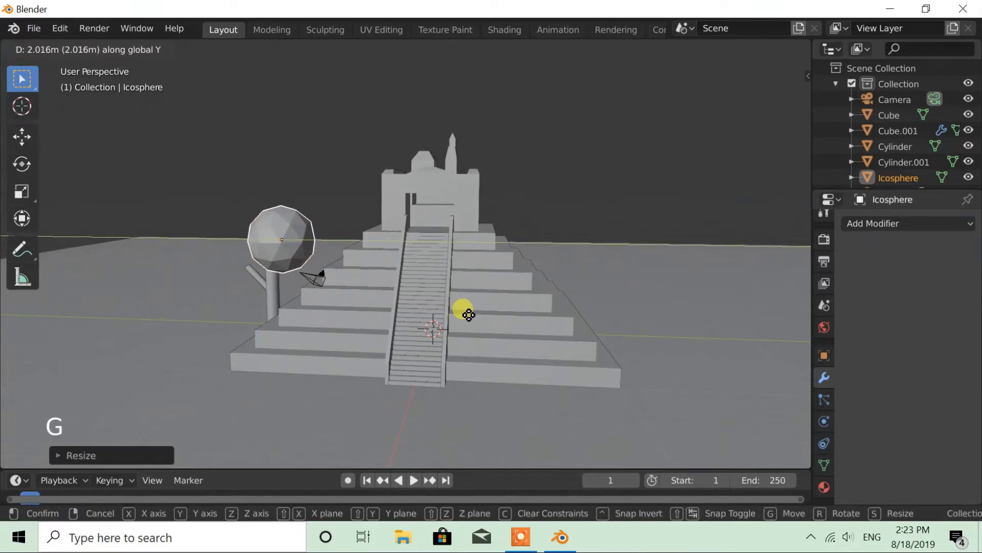
click(450, 310)
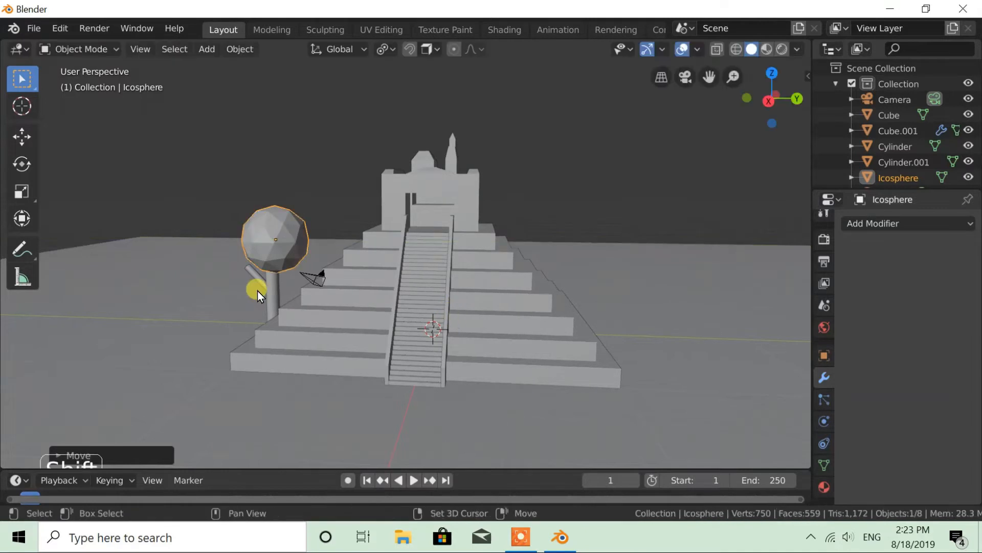
Duplicate the tree crown in place and scale the copy down into a smaller foliage ball.
key(shift+d)
right_click(274, 291)
middle_drag(274, 290, 232, 321)
key(s)
click(362, 308)
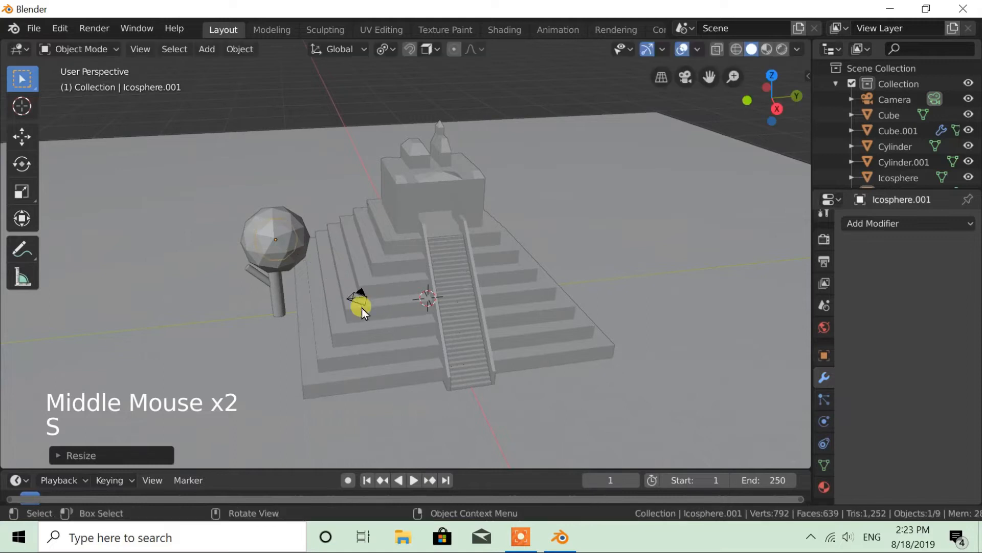
Move the small foliage ball about 3 m along negative Y and lower it along Z onto the branch.
key(g)
key(y)
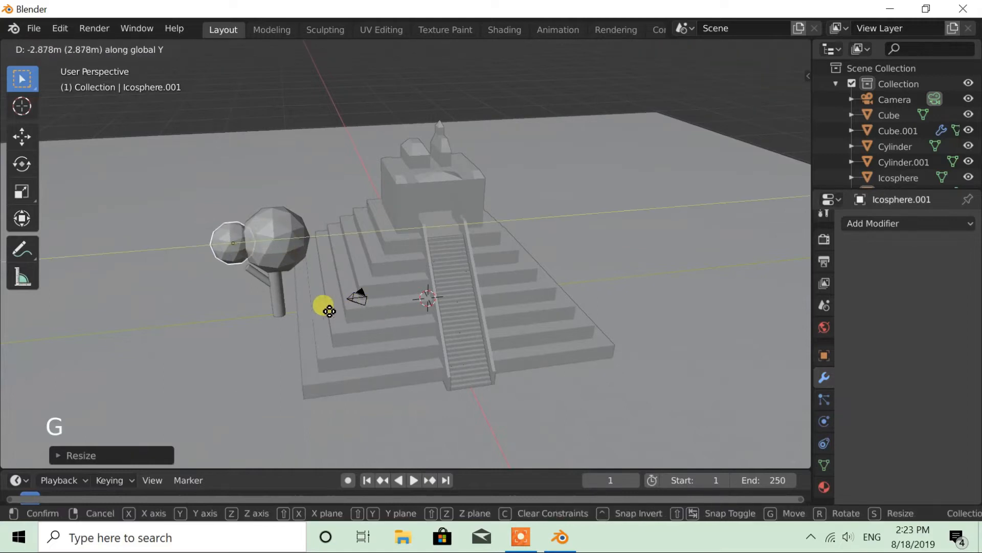
click(331, 312)
key(g)
key(z)
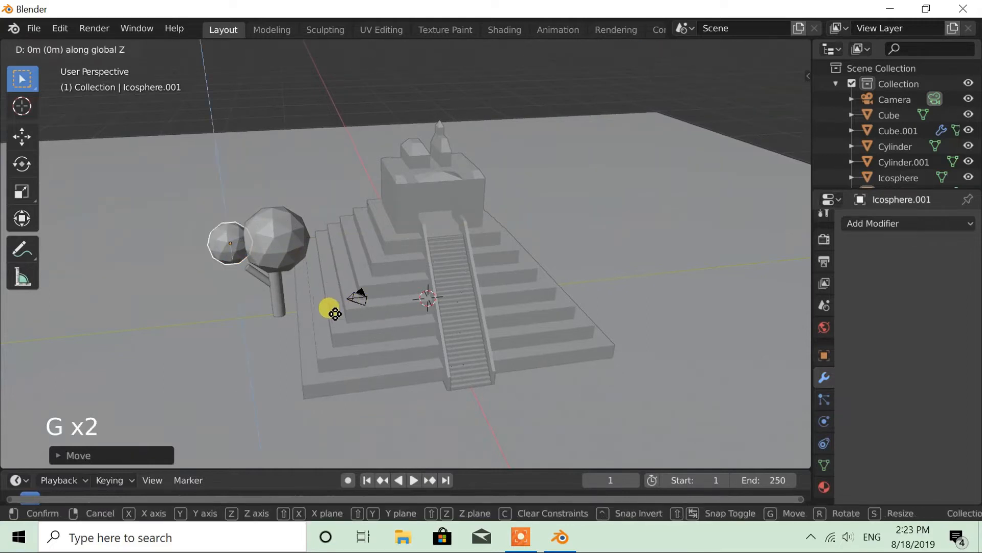
click(342, 336)
middle_drag(343, 335, 378, 343)
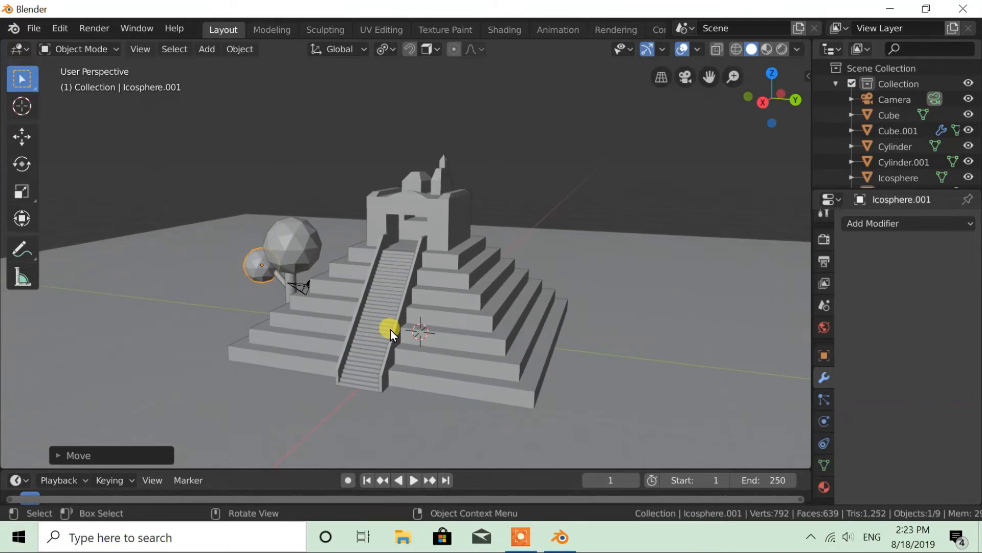
Select the ground plane and scale it up so it extends far beyond the pyramid.
shift+middle_drag(354, 304, 268, 276)
click(231, 269)
key(s)
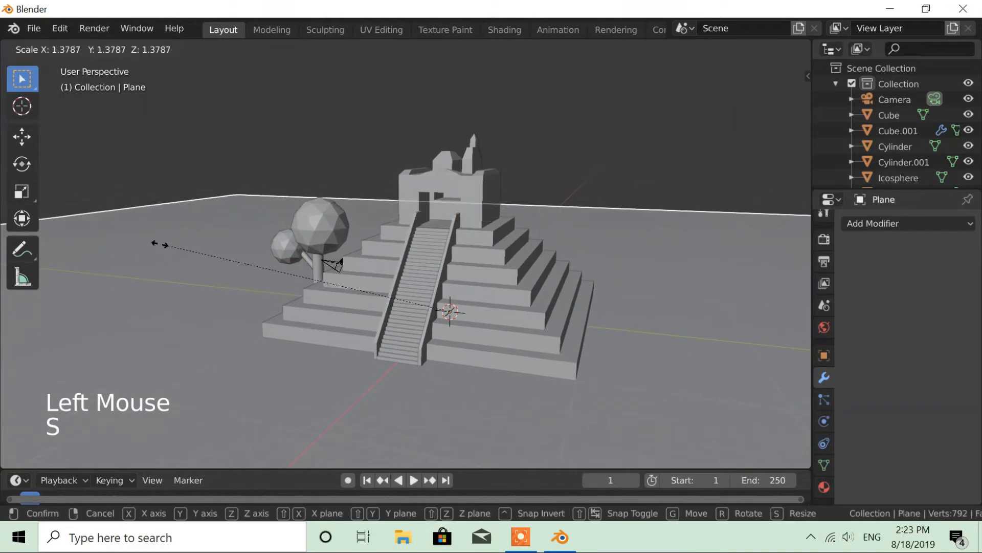
click(74, 217)
scroll(228, 278, down, 9)
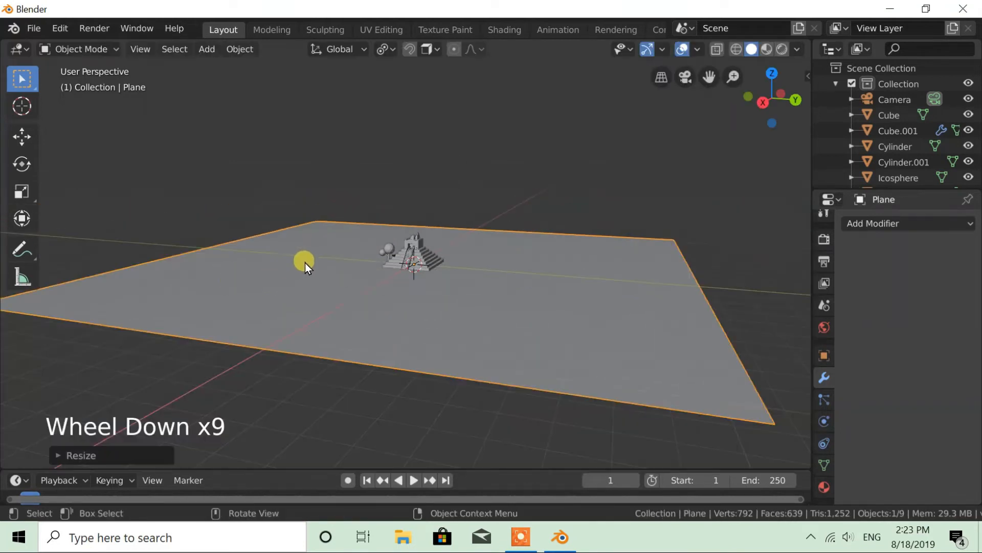
Duplicate the ground plane in place and rotate the copy 90° around Y into an upright wall.
key(shift+d)
right_click(387, 232)
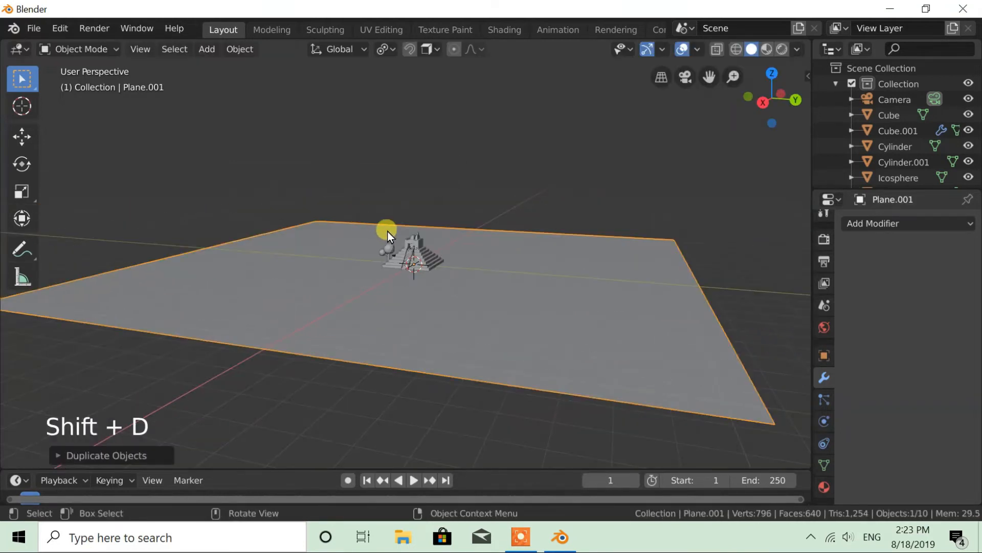
key(r)
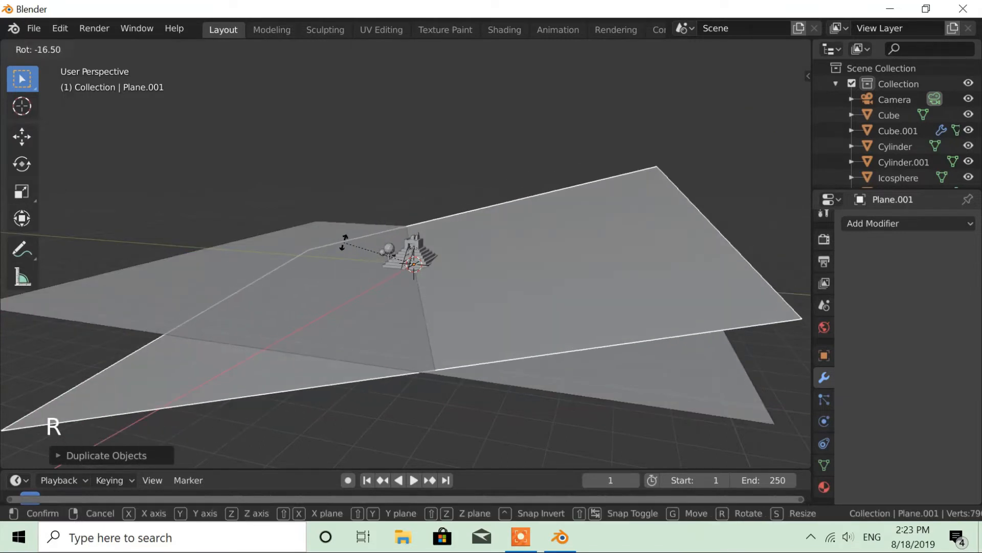
text(y)
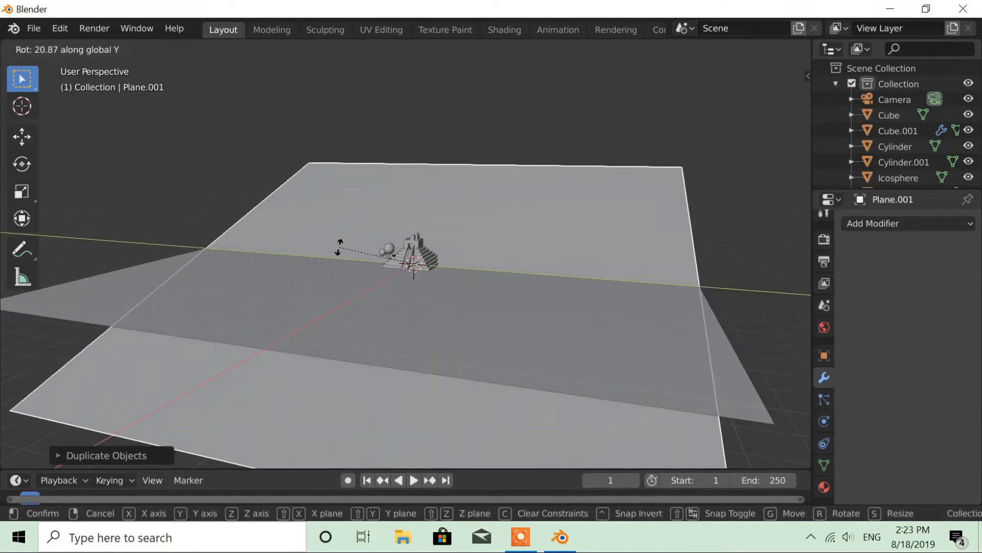
text(90)
key(Return)
Move the upright plane about 59 m along negative X so it stands behind the pyramid as a backdrop.
scroll(351, 270, down, 1)
middle_drag(351, 270, 388, 290)
scroll(387, 290, up, 1)
key(g)
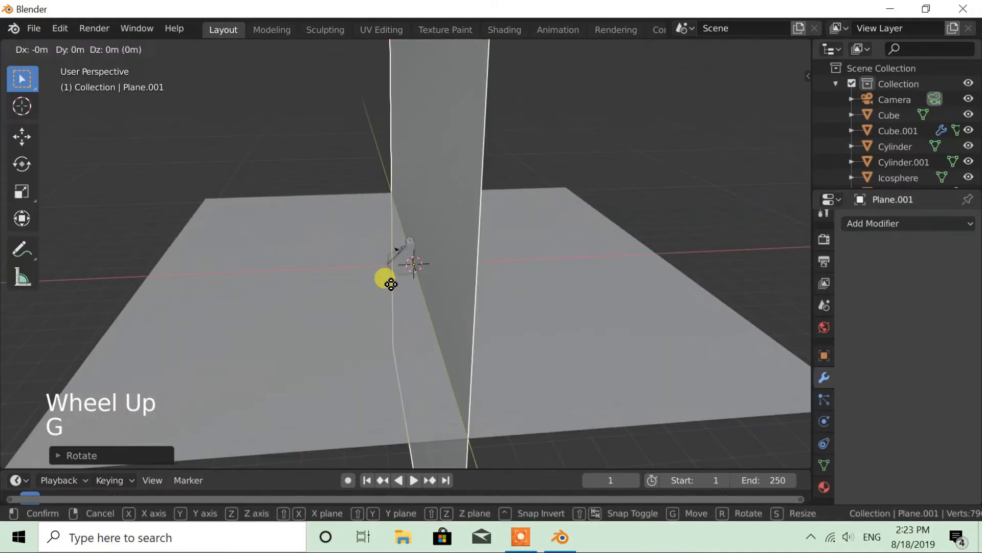
key(x)
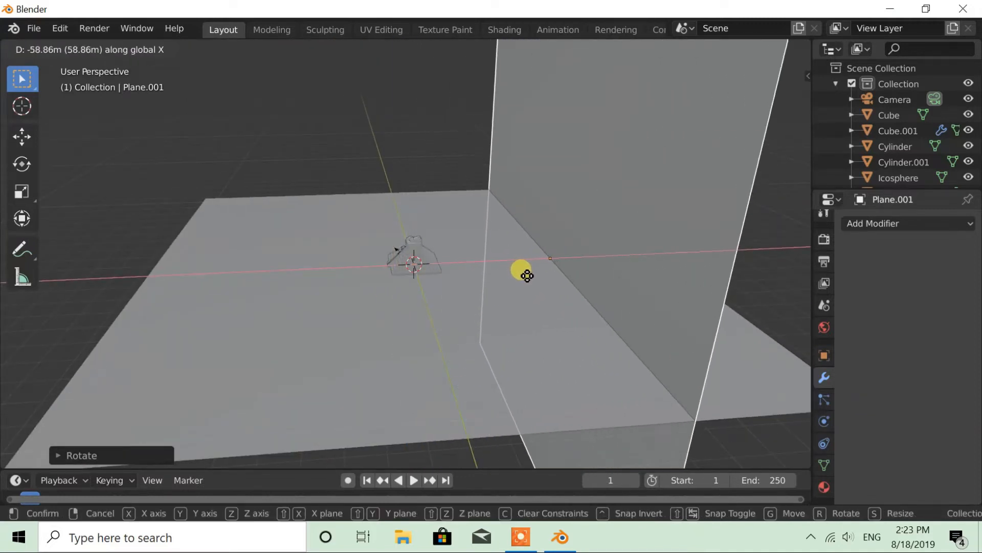
click(527, 274)
middle_drag(241, 324, 338, 302)
click(720, 208)
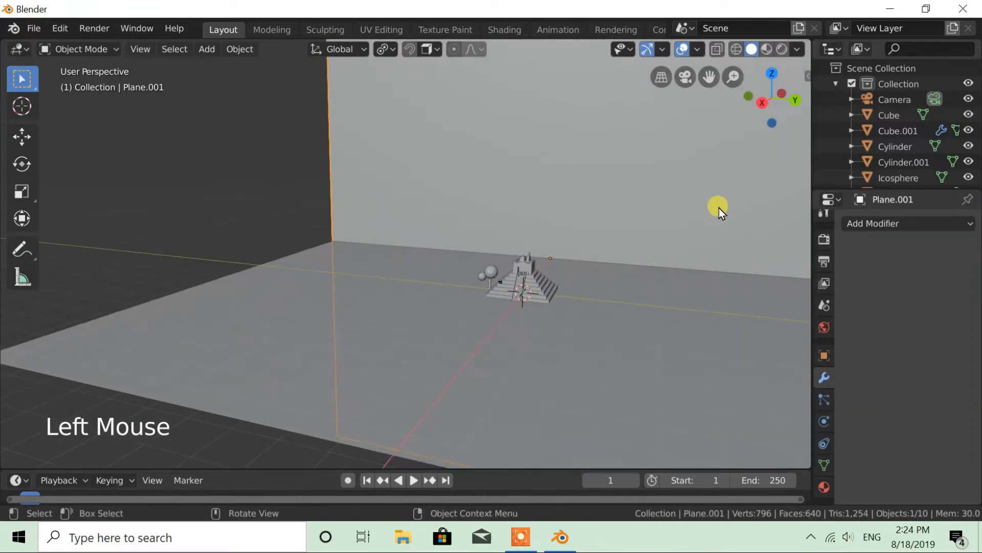
Preview the scene in rendered shading and return to solid shading.
click(782, 49)
click(751, 49)
scroll(539, 278, up, 4)
shift+middle_drag(646, 282, 505, 247)
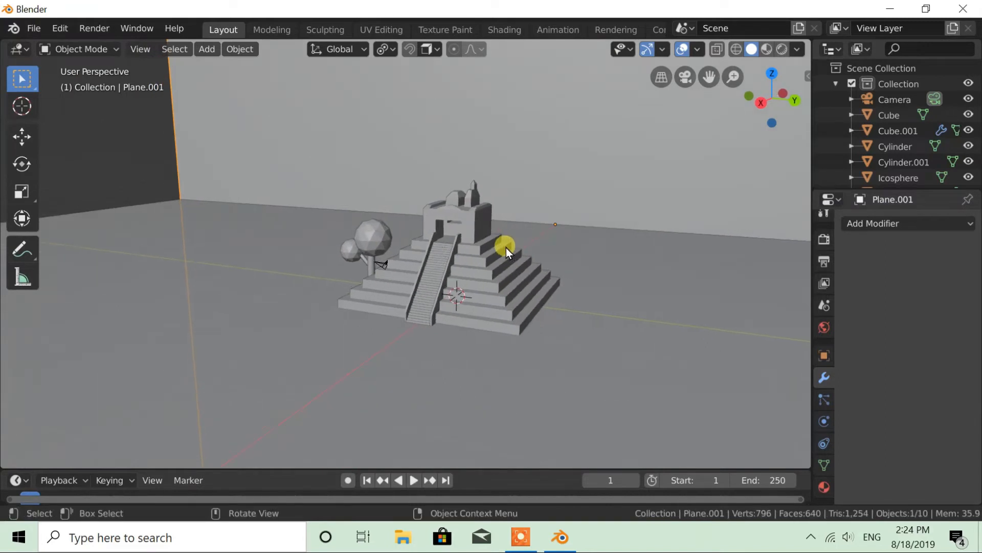
Switch to the camera view and use walk navigation to back the camera away until it frames the pyramid and tree.
key(KP_0)
scroll(458, 250, down, 6)
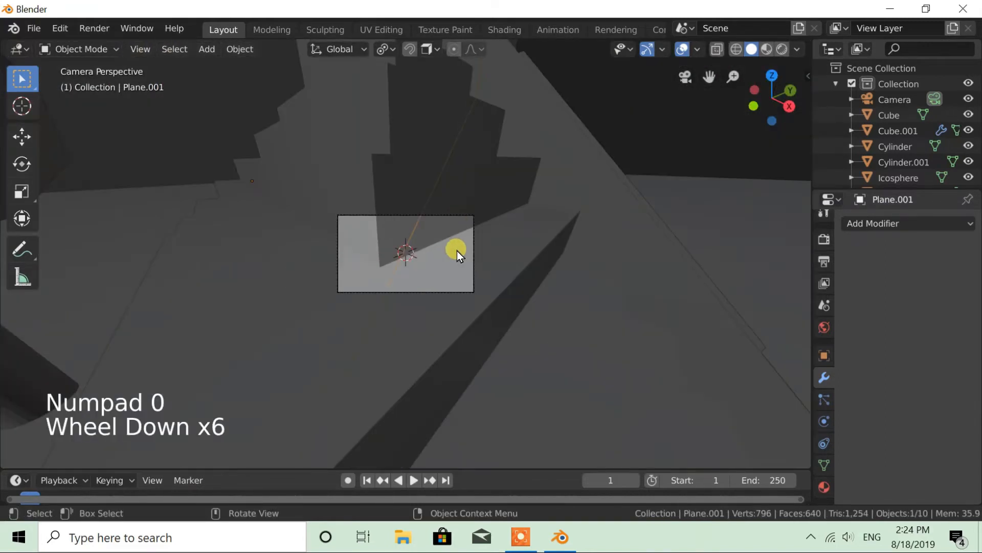
scroll(450, 250, up, 4)
key(shift+f)
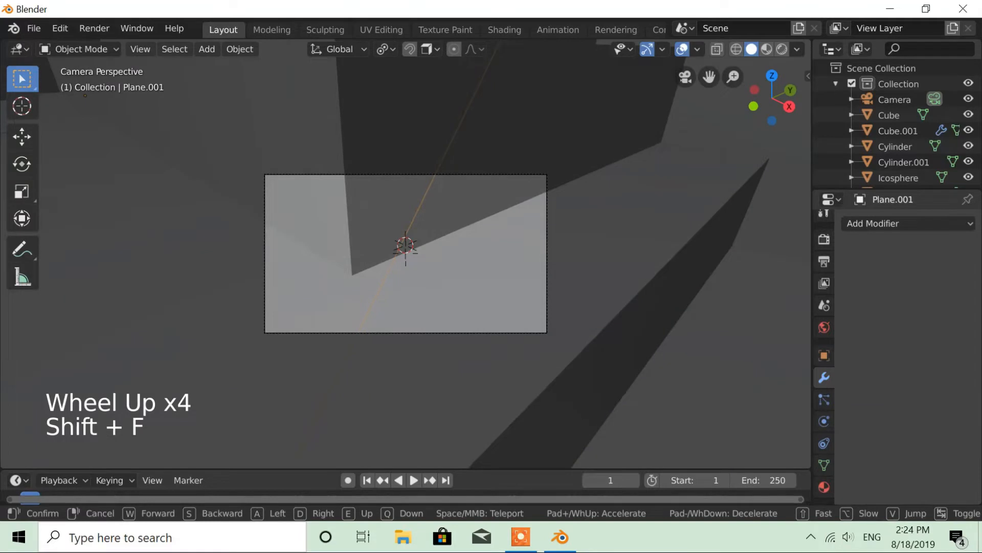
key(s)
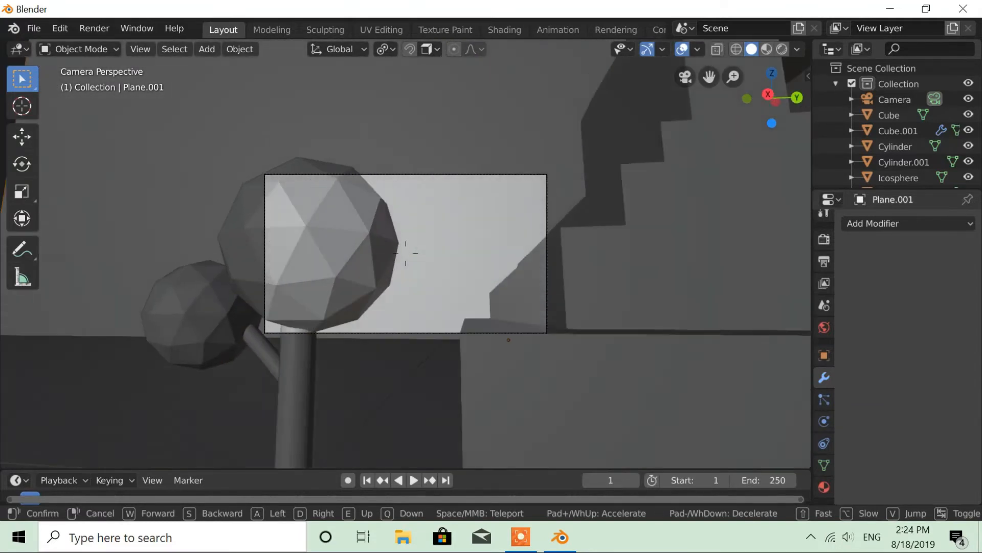
key(d)
key(s)
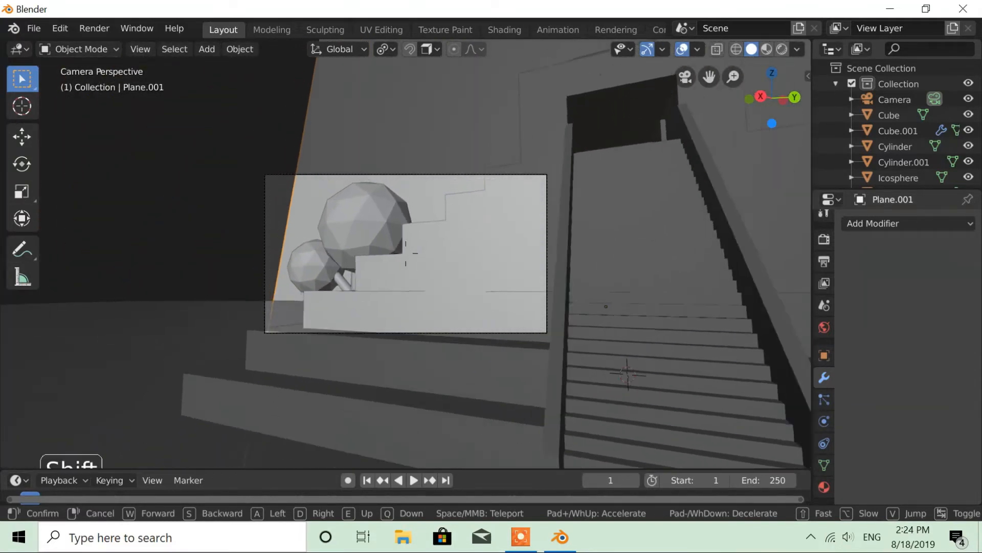
key(s)
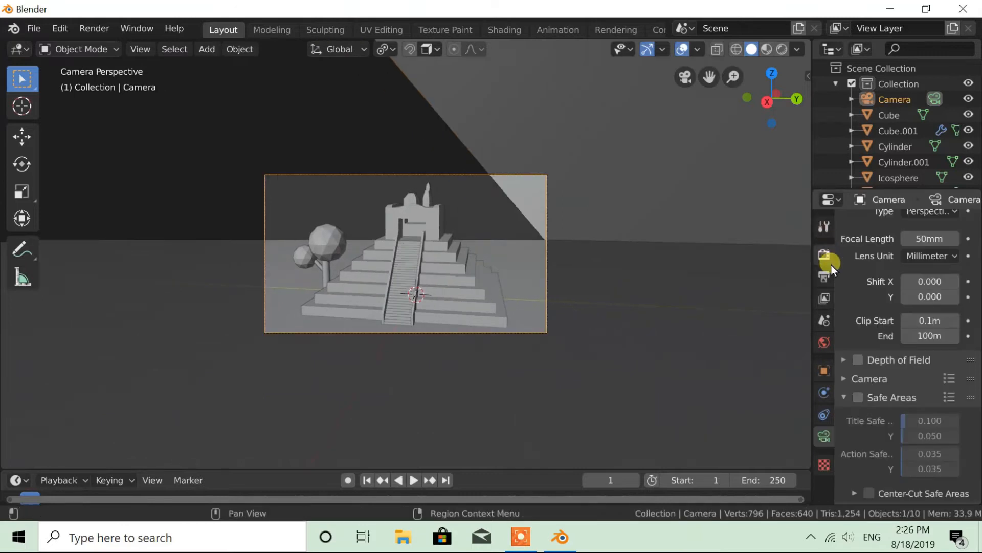
Set the camera's clip end distance to 1000 m.
click(829, 260)
click(824, 435)
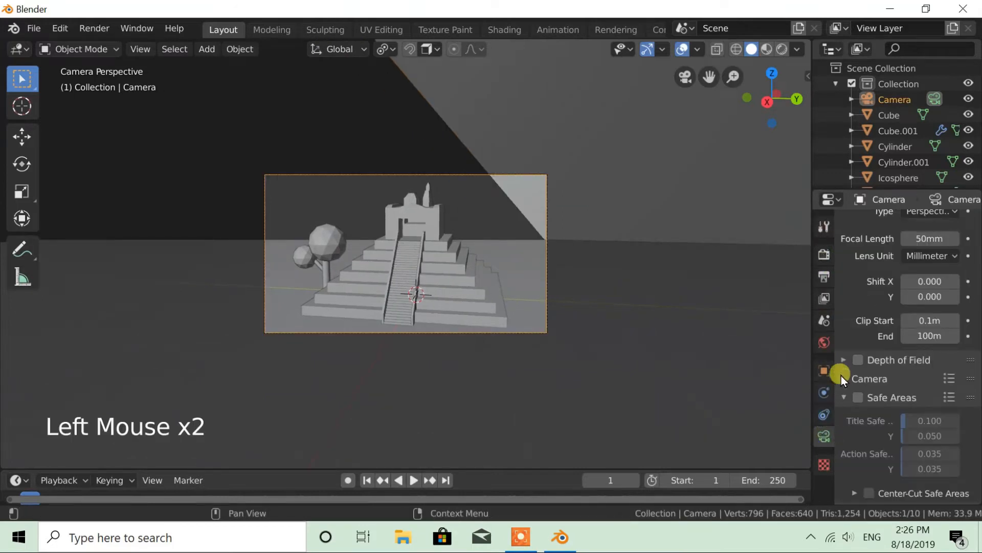
scroll(895, 294, down, 2)
scroll(896, 297, up, 4)
scroll(895, 298, down, 4)
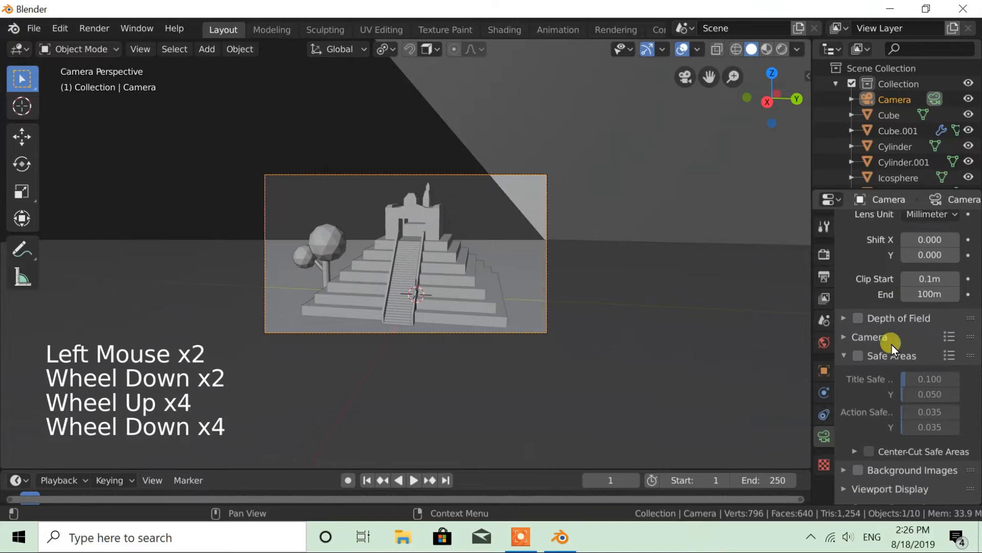
scroll(892, 345, down, 3)
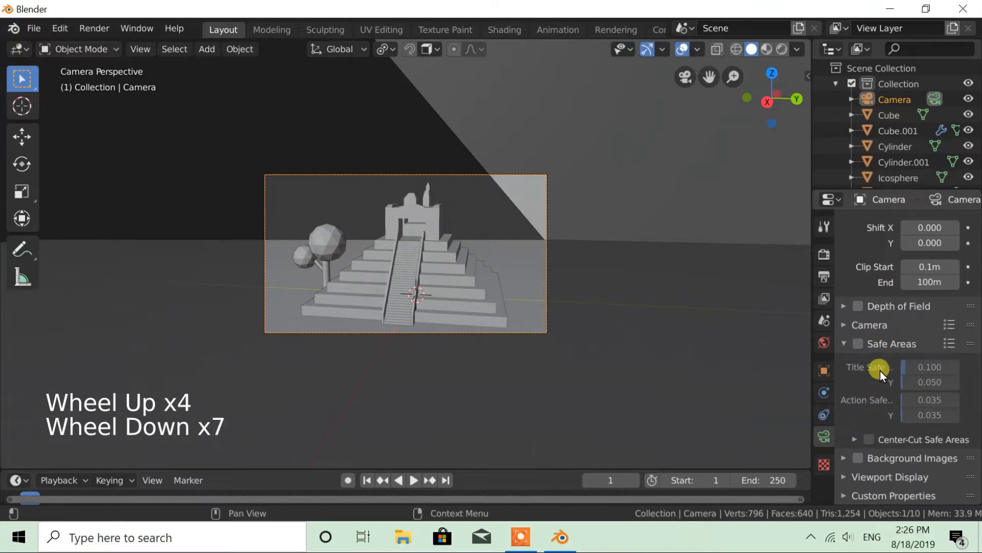
scroll(888, 333, up, 4)
scroll(895, 339, up, 3)
scroll(899, 355, down, 7)
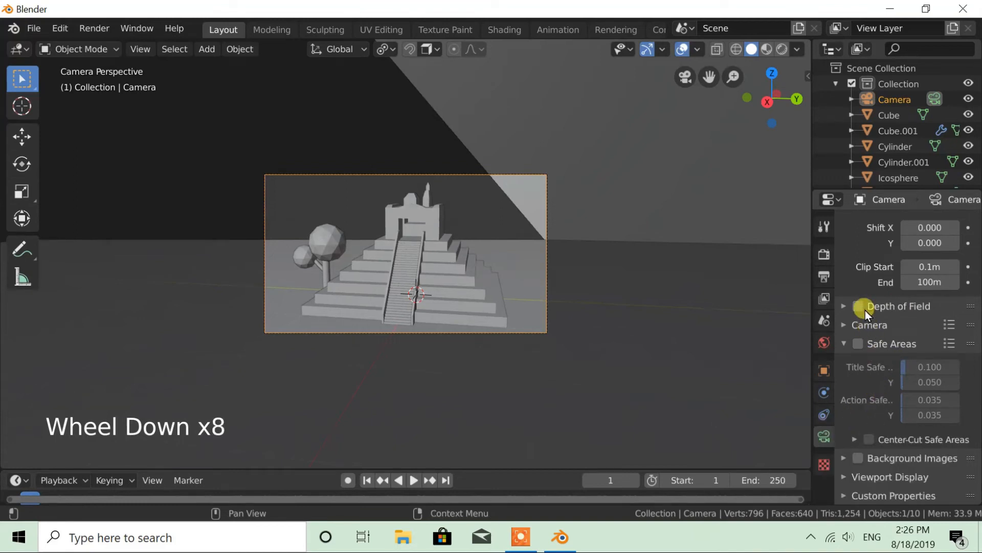
click(932, 282)
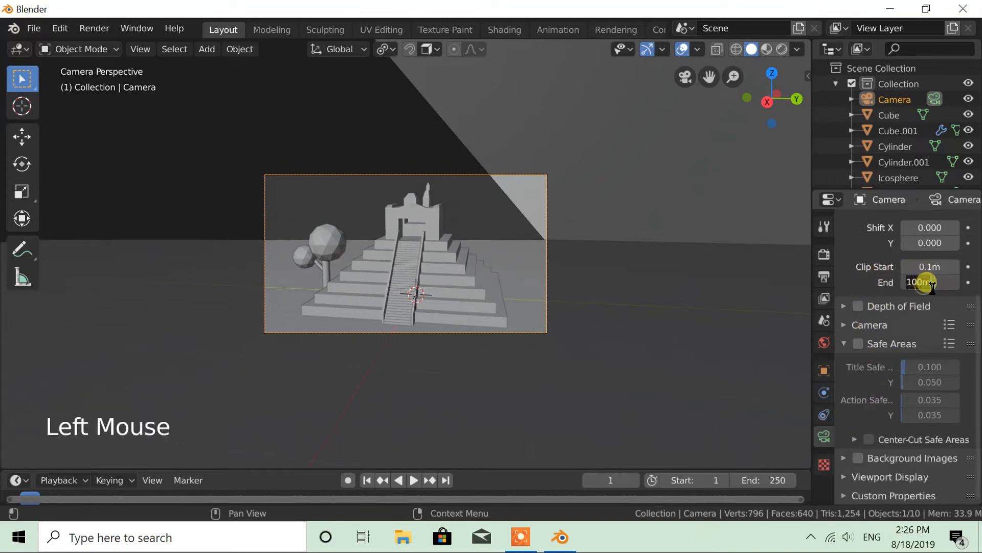
text(1000)
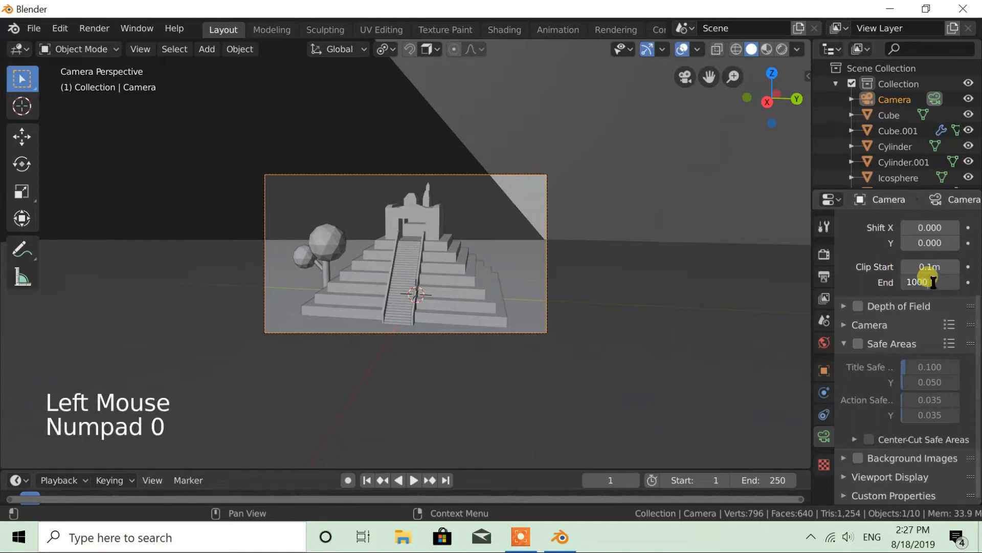
key(Return)
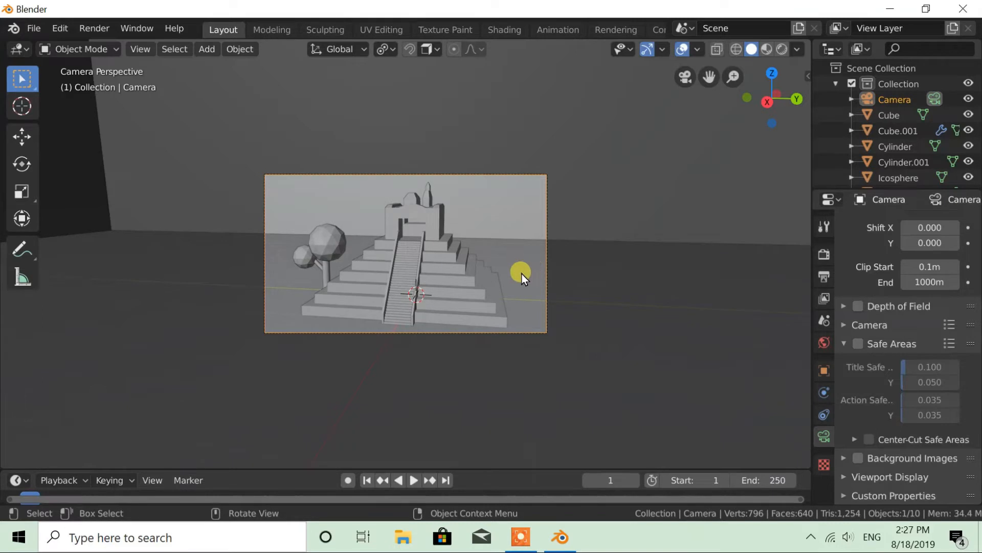
Give the tree trunk a new material with a dark reddish-brown base color, brightness value about 0.16.
mouse_move(515, 266)
middle_down()
mouse_move(495, 250)
mouse_move(509, 257)
middle_up()
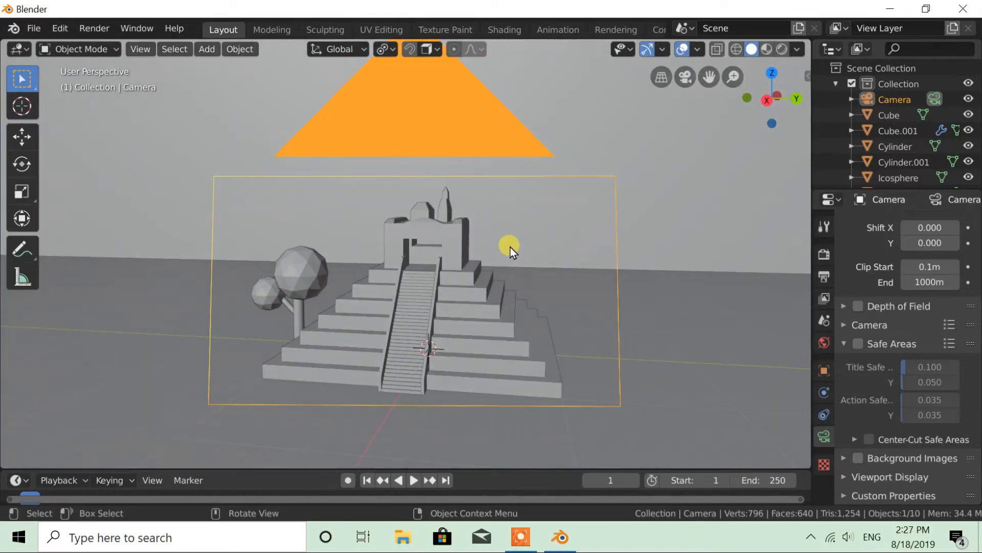
key(shift+f)
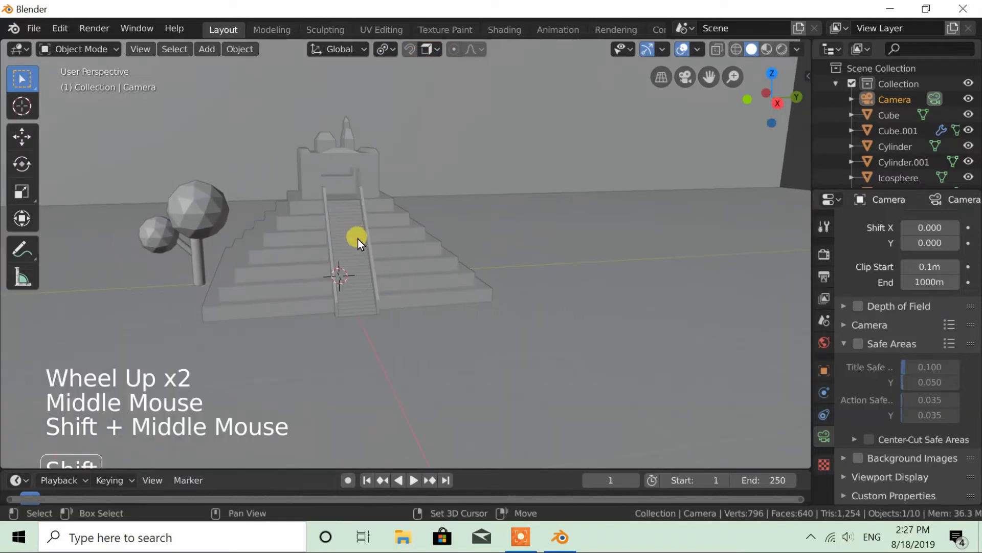
click(196, 267)
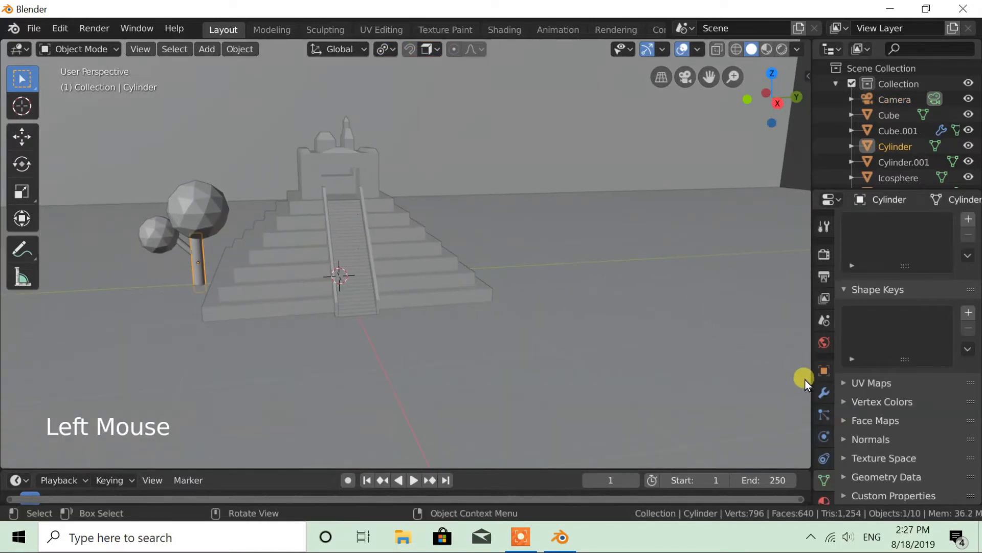
scroll(824, 463, down, 2)
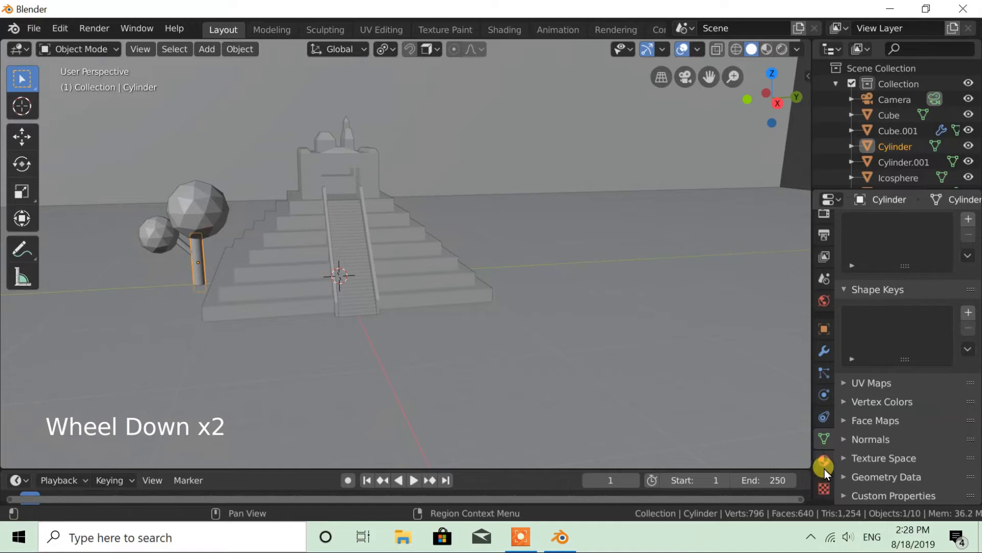
click(824, 460)
click(885, 292)
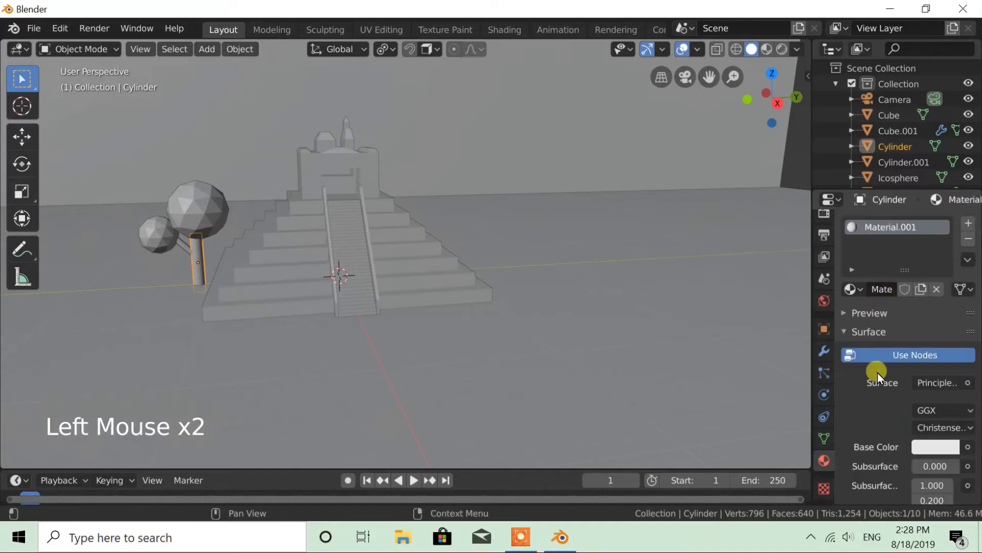
click(928, 447)
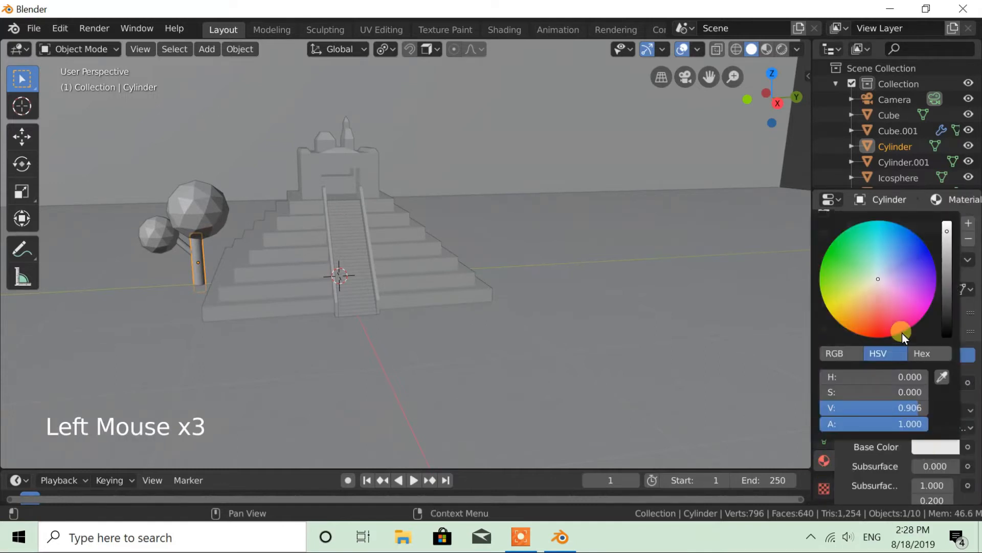
click(879, 320)
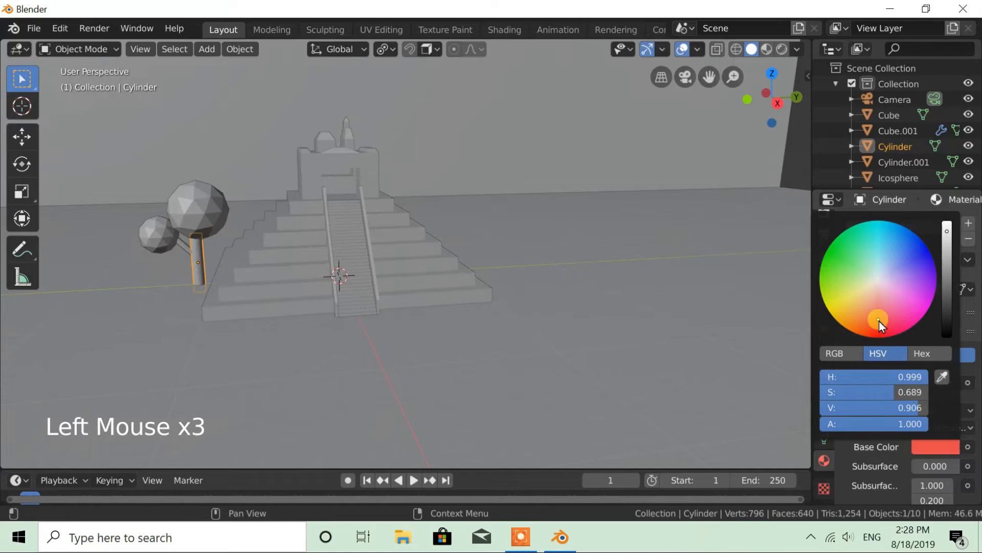
click(947, 294)
drag(944, 307, 947, 316)
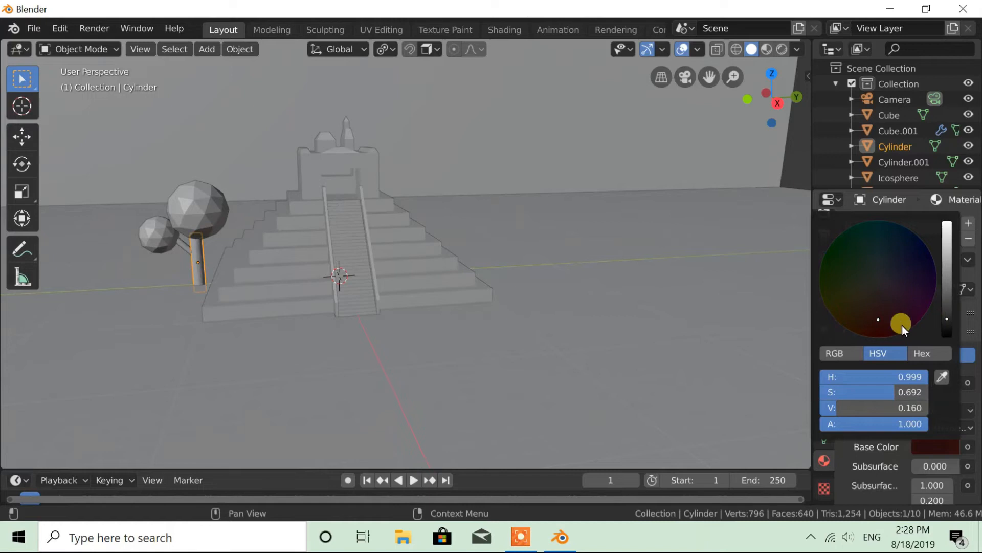
drag(885, 316, 881, 320)
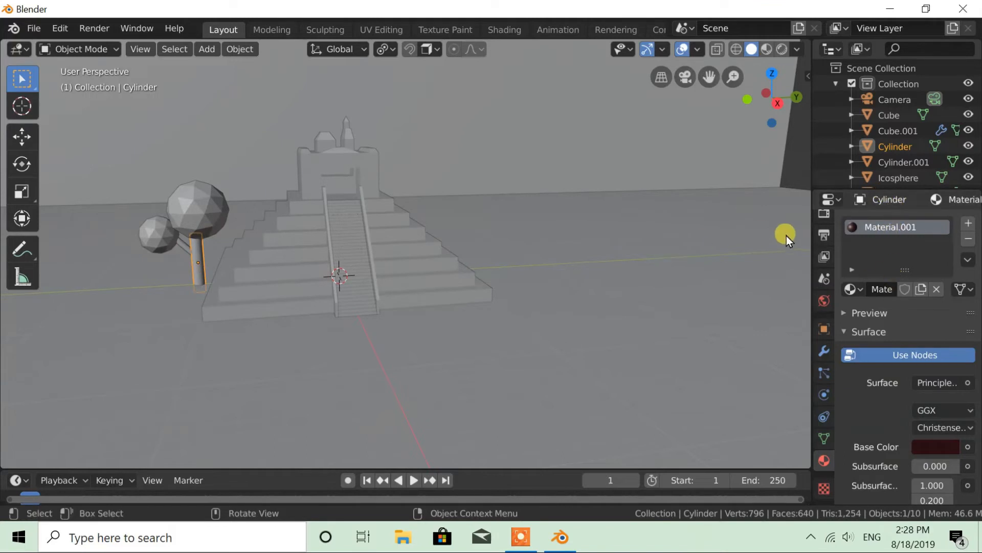
Assign the trunk's existing dark brown material to the tree's side branch.
click(195, 241)
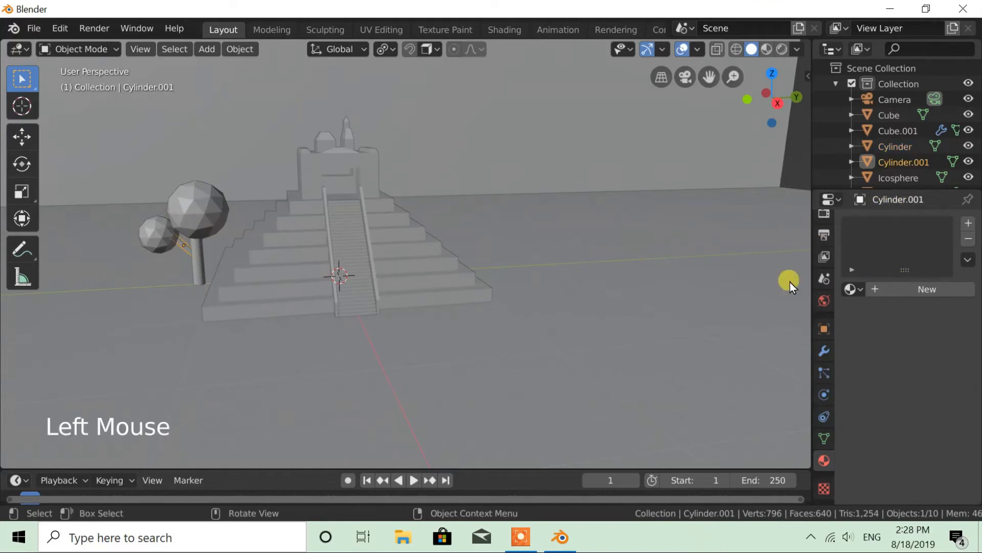
click(850, 289)
click(698, 330)
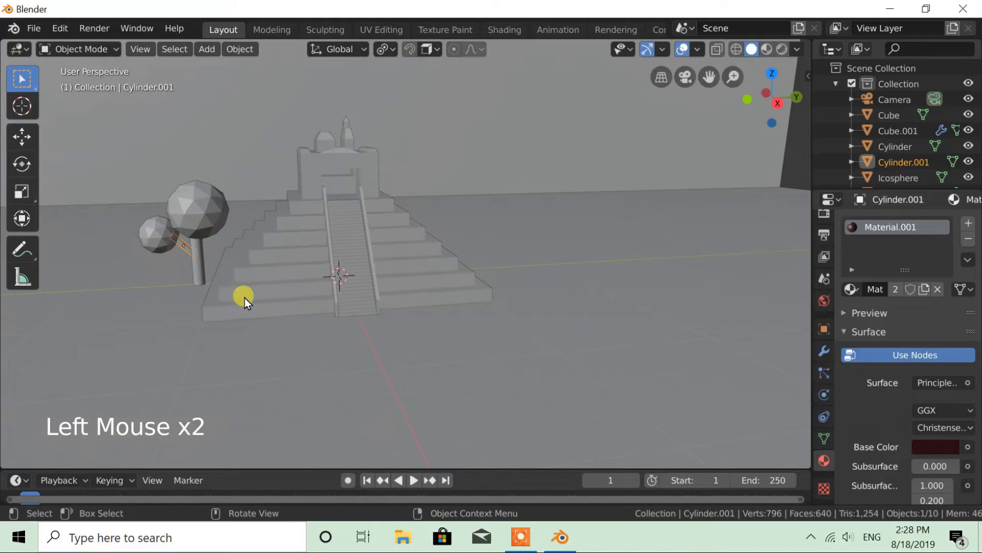
Give the large foliage ball a new green material (H 0.309, S 0.769, V 0.391) and assign the same material to the small ball.
click(198, 214)
click(892, 295)
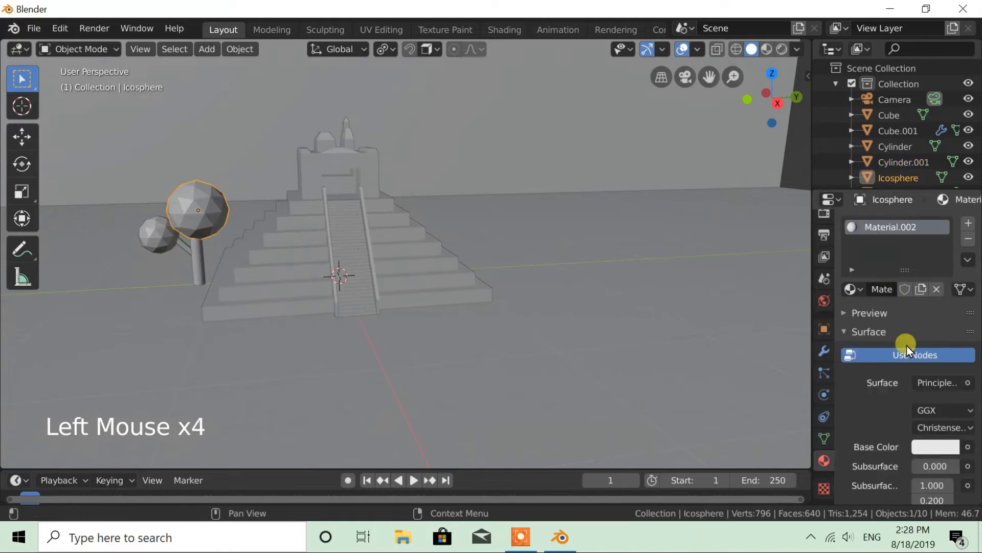
click(933, 448)
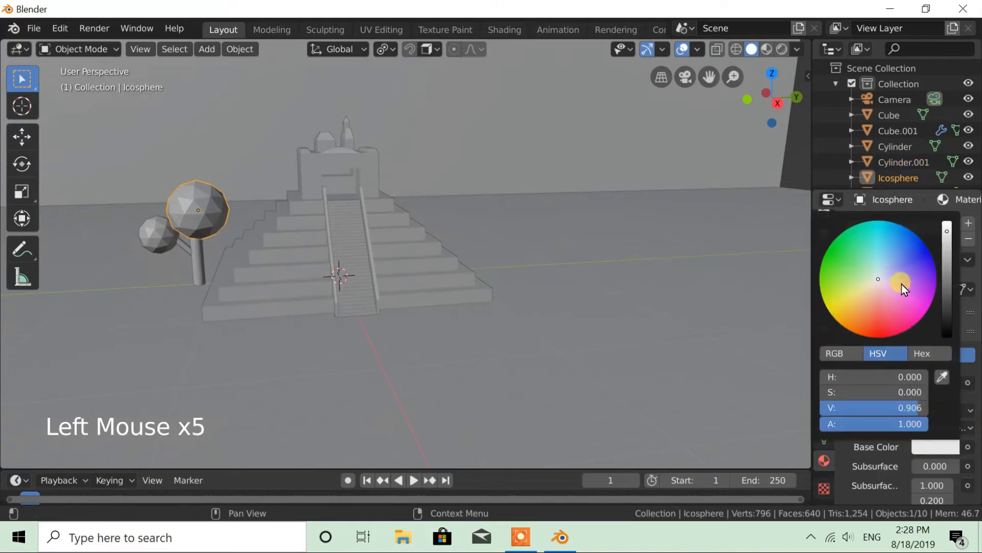
click(854, 247)
click(950, 303)
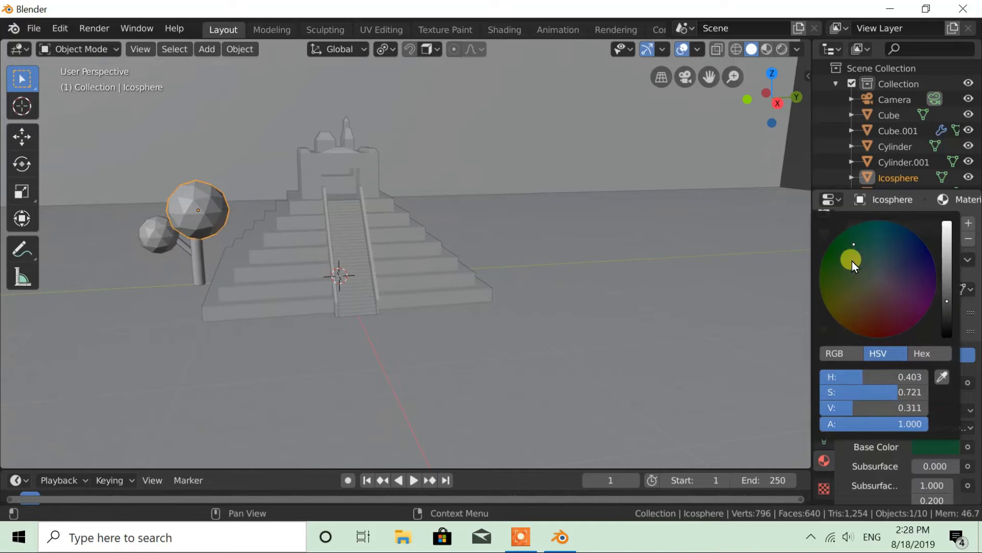
drag(840, 263, 835, 263)
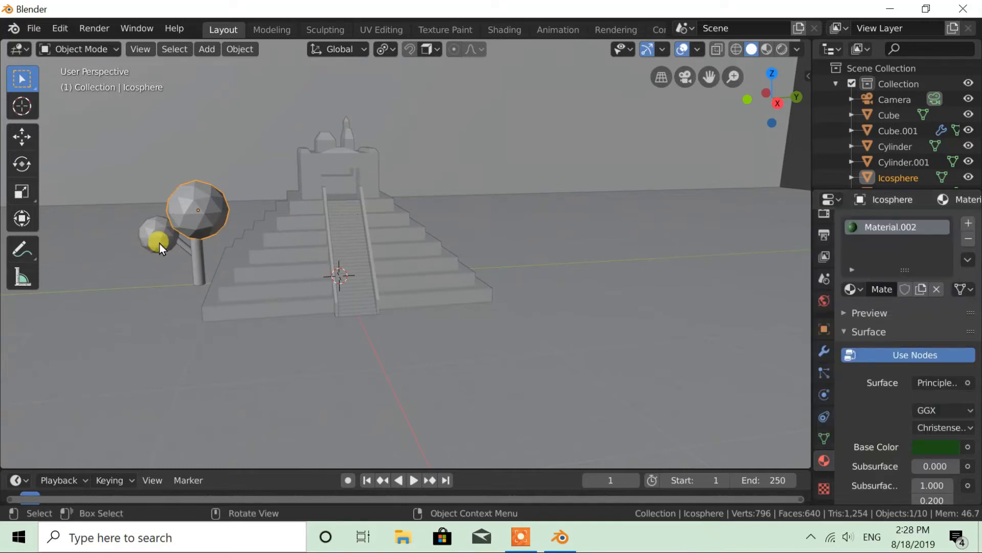
click(941, 447)
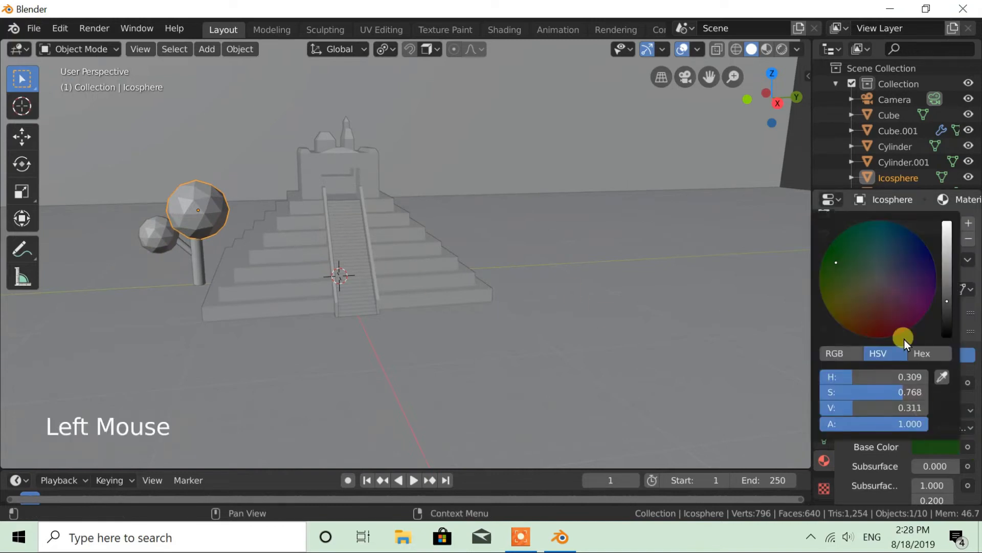
click(923, 449)
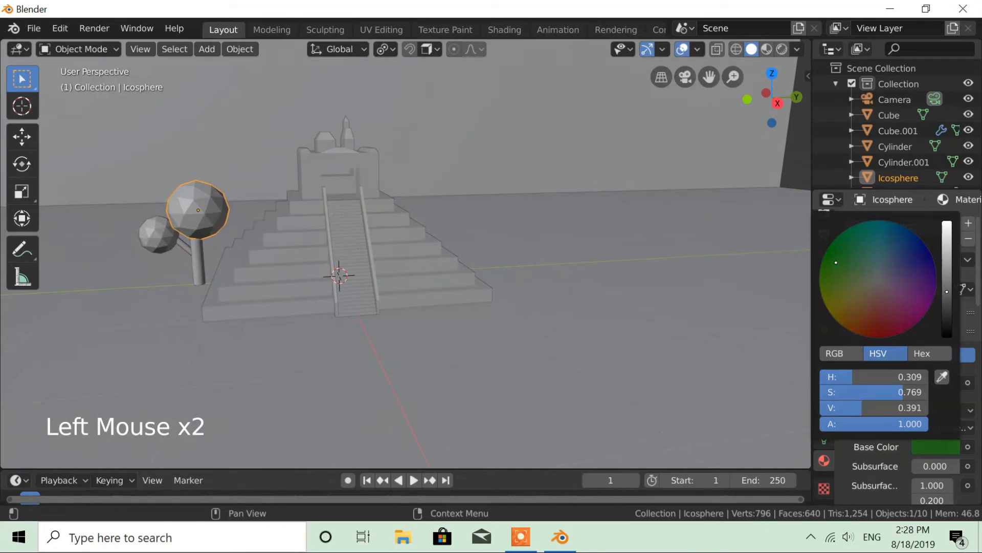
click(157, 246)
drag(851, 289, 721, 340)
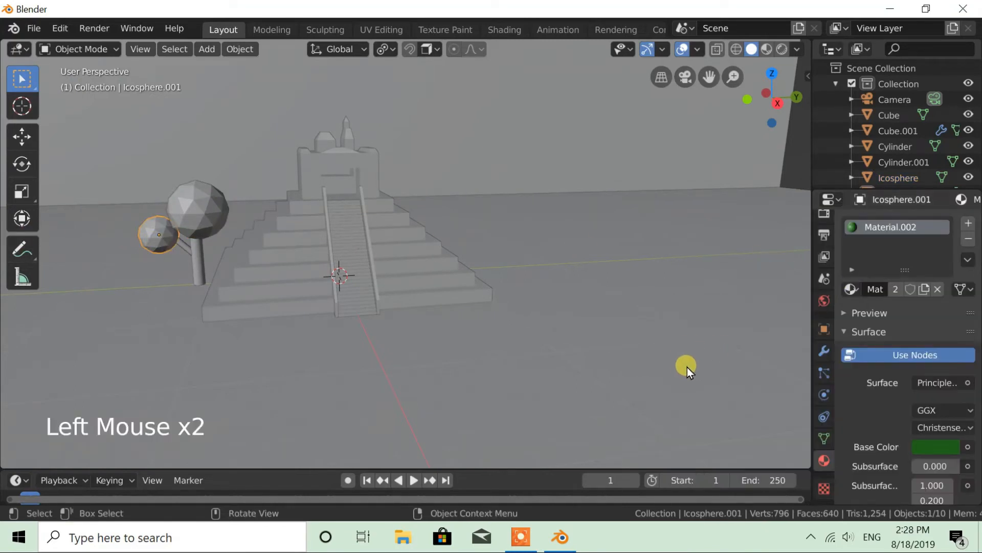
Give the upright backdrop plane a new material with a dark navy blue base color.
scroll(424, 275, down, 2)
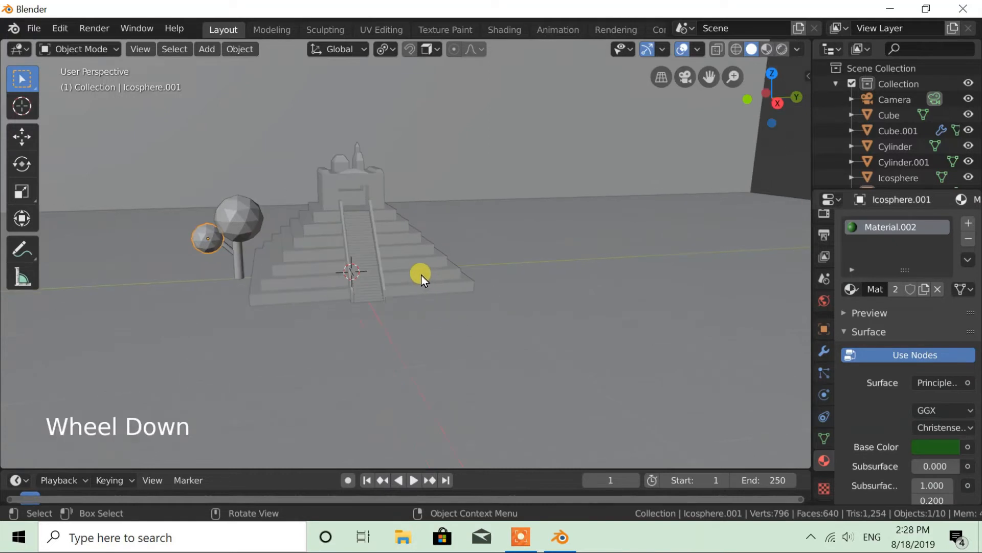
click(437, 107)
click(881, 288)
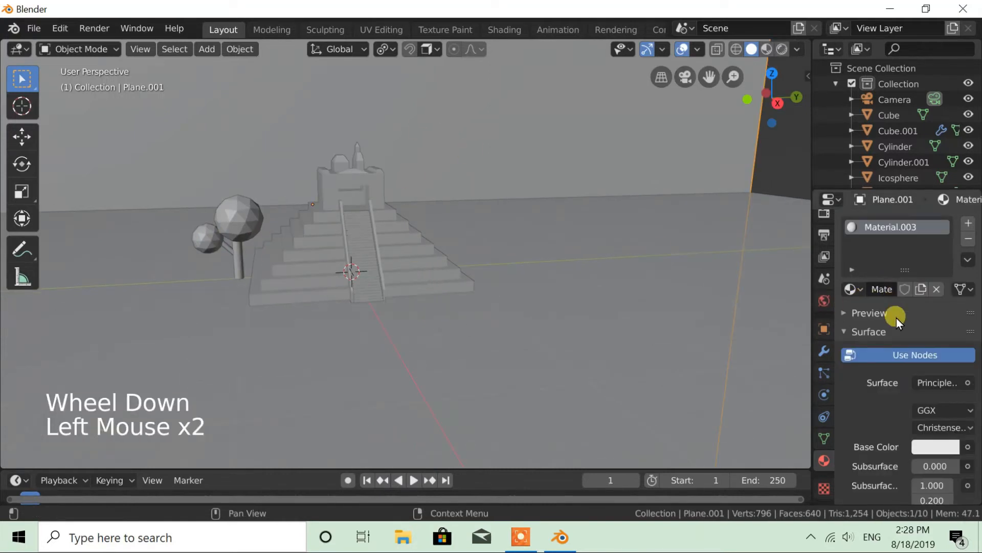
click(936, 447)
drag(889, 251, 897, 250)
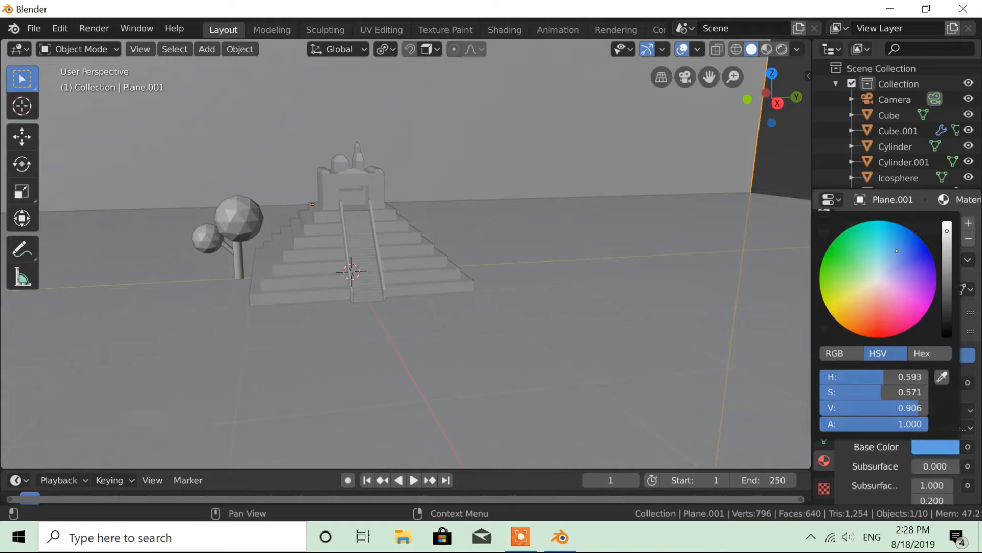
click(969, 229)
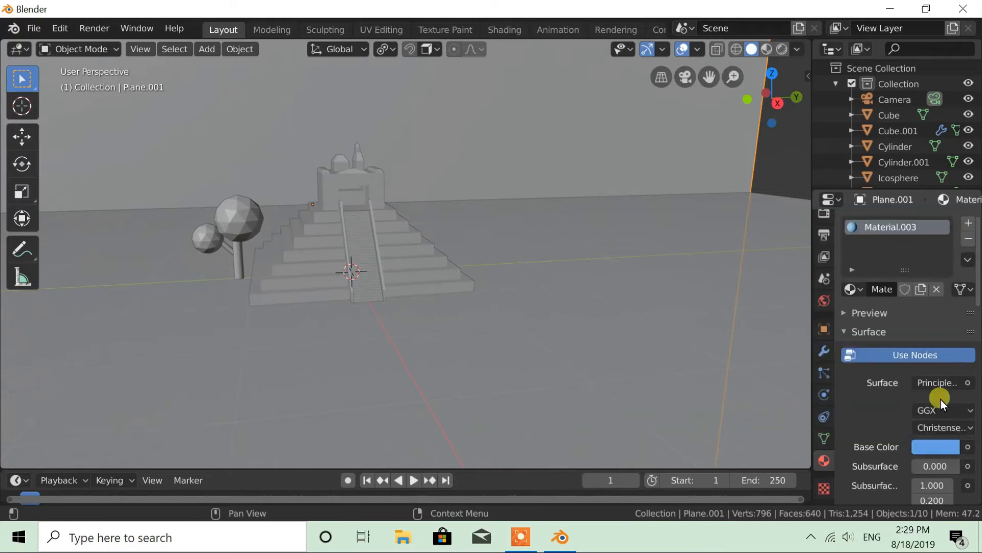
click(936, 447)
mouse_move(948, 253)
mouse_down()
mouse_move(947, 292)
mouse_move(914, 257)
mouse_move(905, 263)
mouse_up()
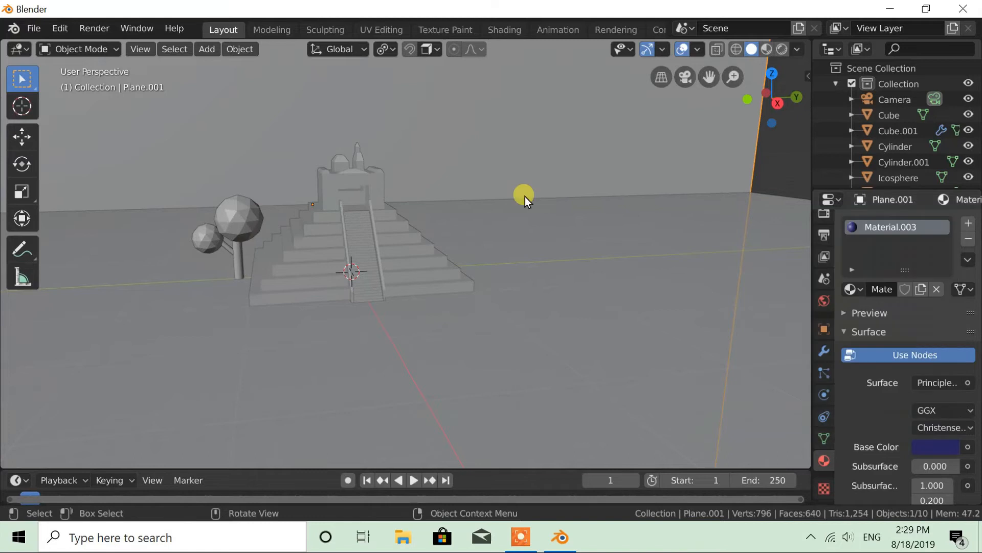
Give the ground plane a new material with a very dark green base color (H 0.343, S 0.596, V 0.151).
scroll(358, 287, down, 1)
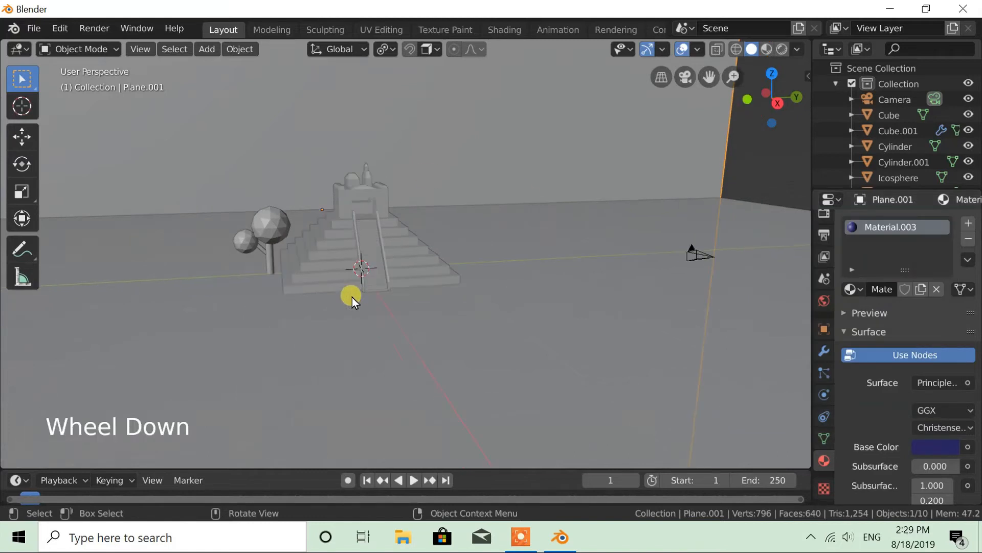
click(549, 319)
click(926, 294)
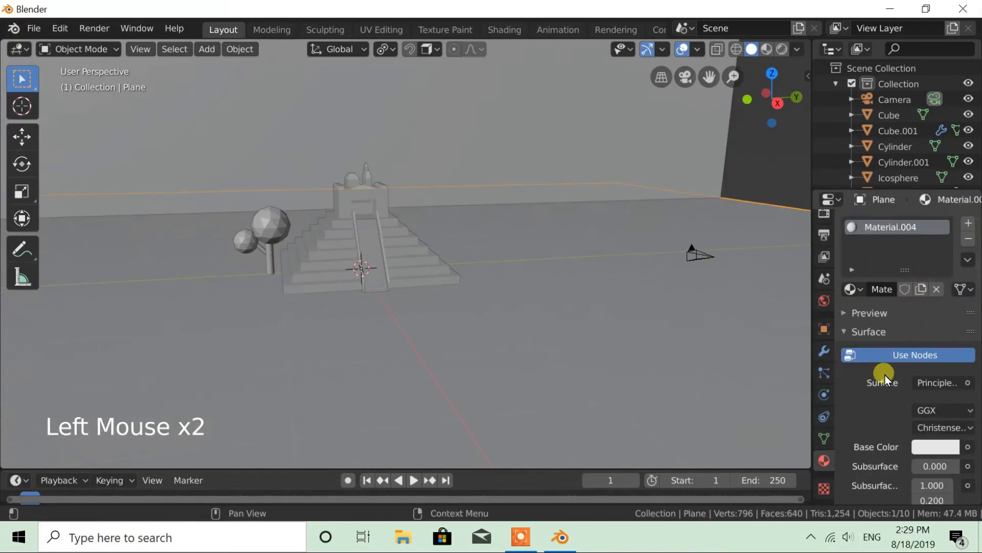
click(917, 446)
click(849, 260)
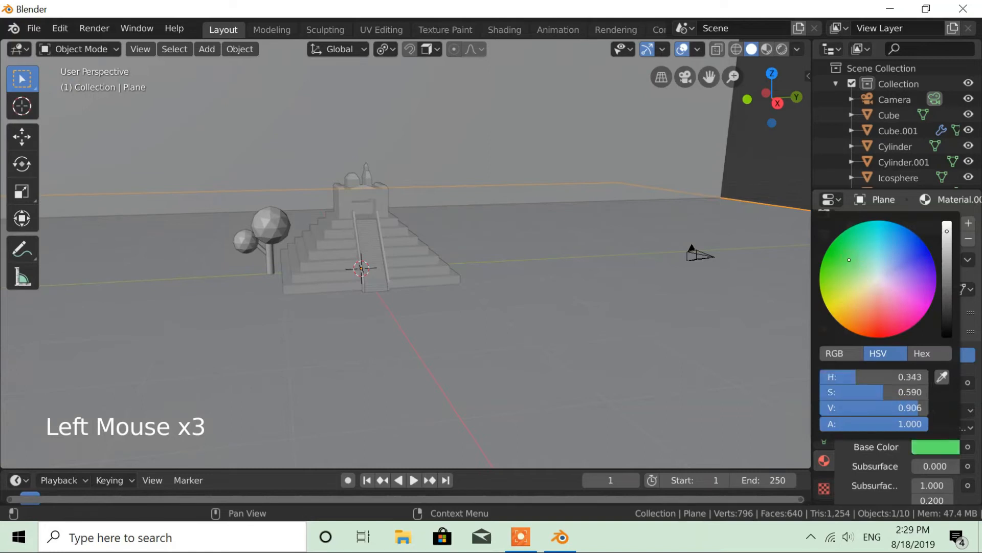
click(948, 325)
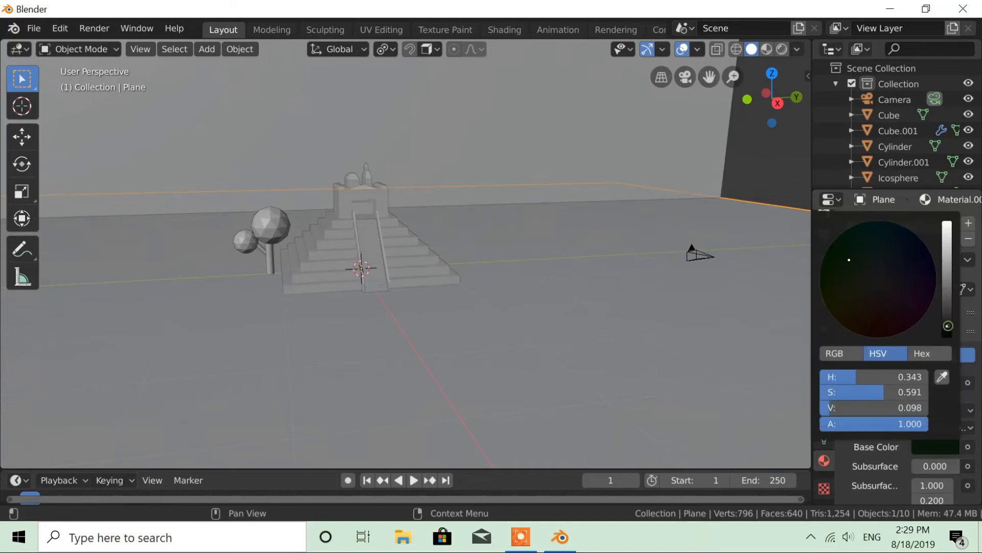
drag(948, 329, 947, 323)
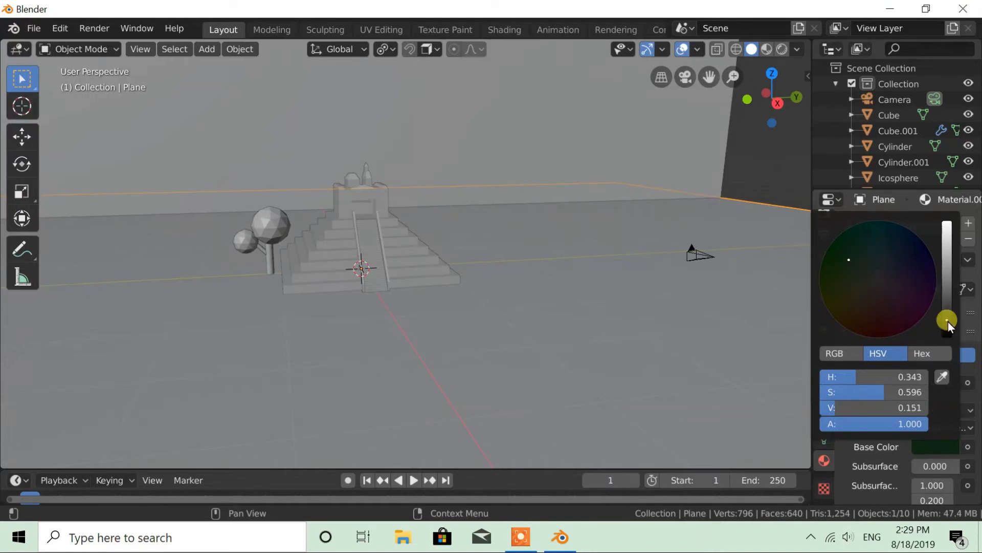
Preview the scene with rendered shading and move the point light up to the temple's doorway.
click(782, 49)
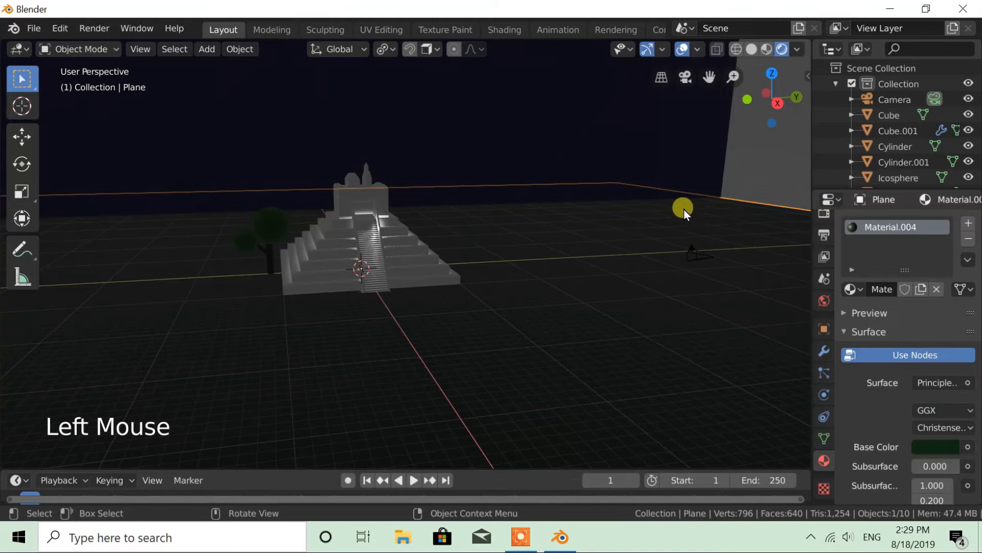
scroll(888, 125, down, 4)
click(889, 142)
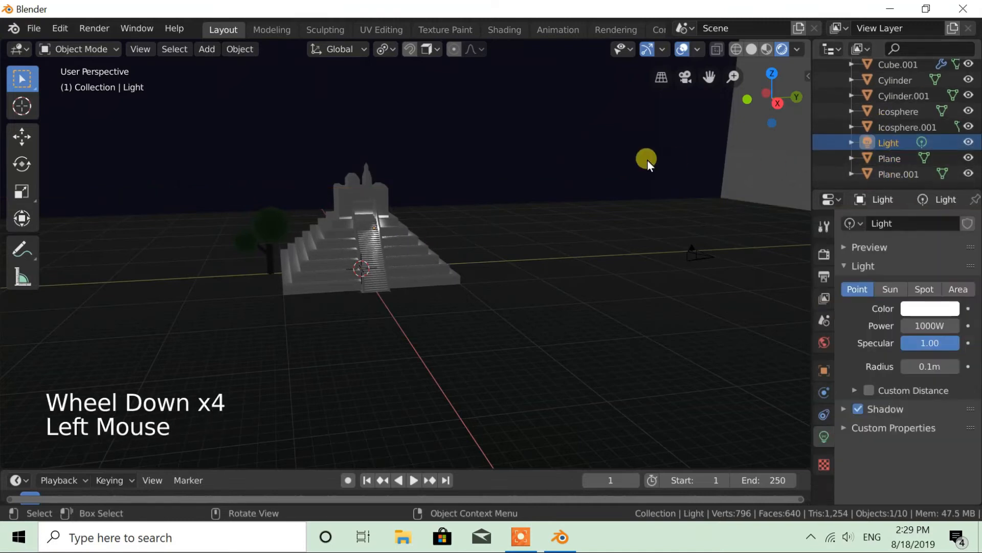
scroll(437, 186, up, 2)
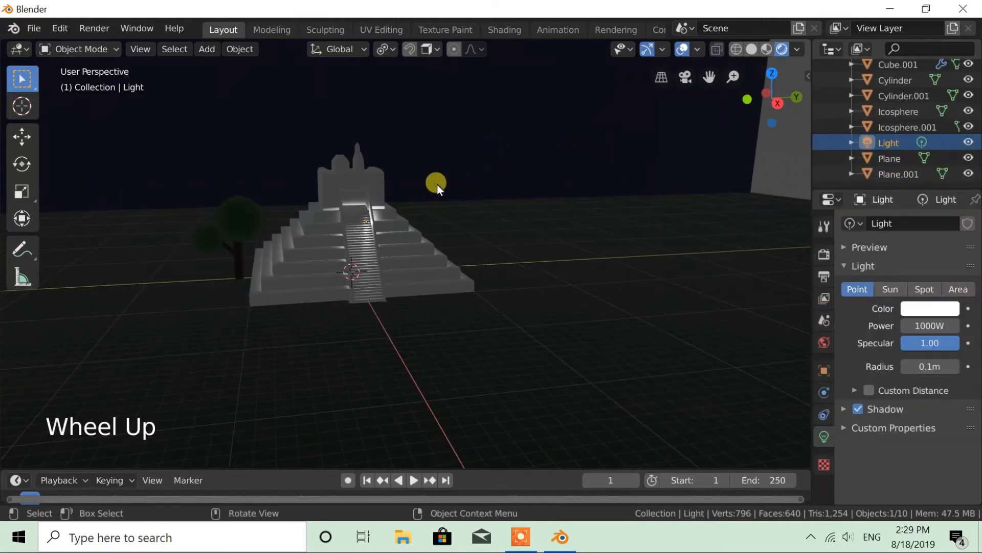
key(g)
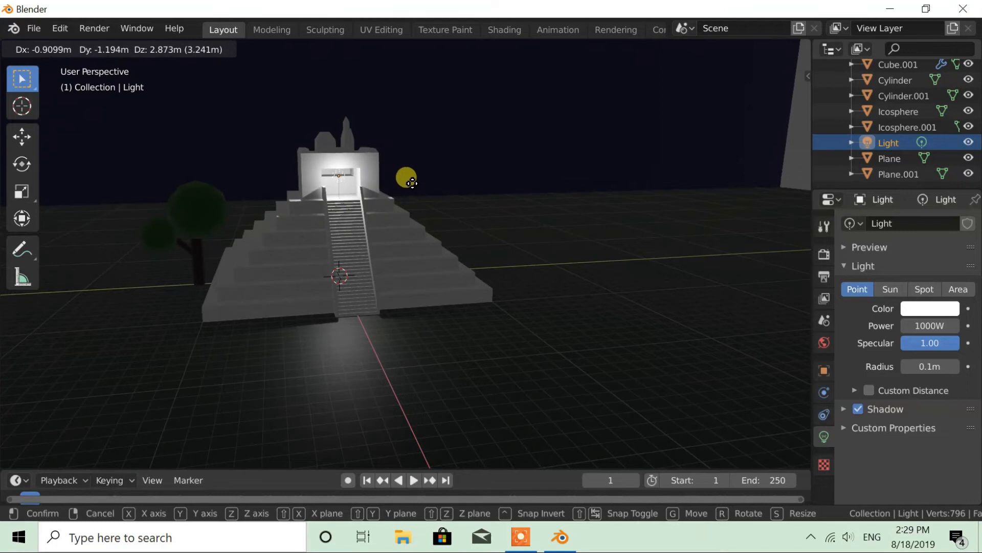
click(312, 207)
Move the light back along the X axis into the temple chamber in two moves of about 1.45 m each.
middle_drag(311, 207, 403, 197)
key(g)
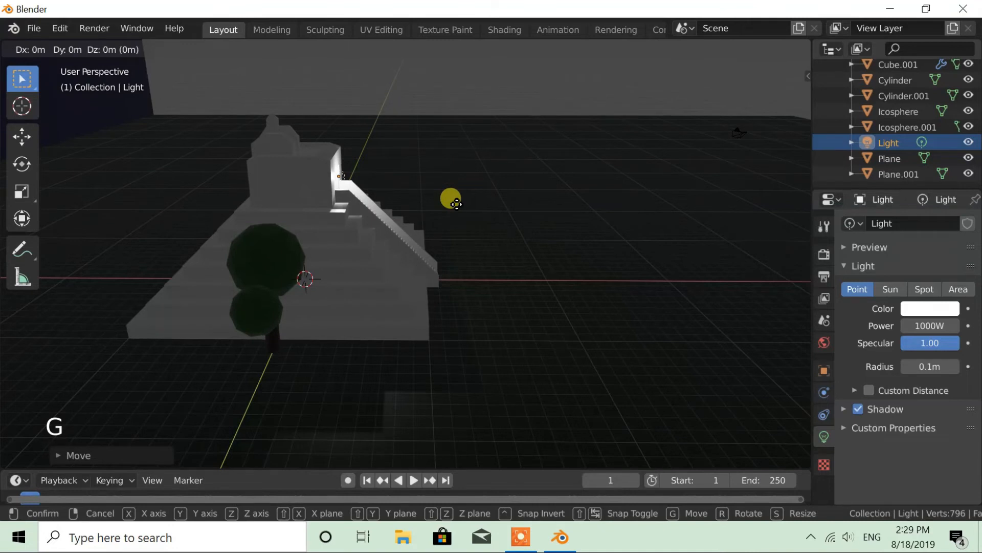
key(x)
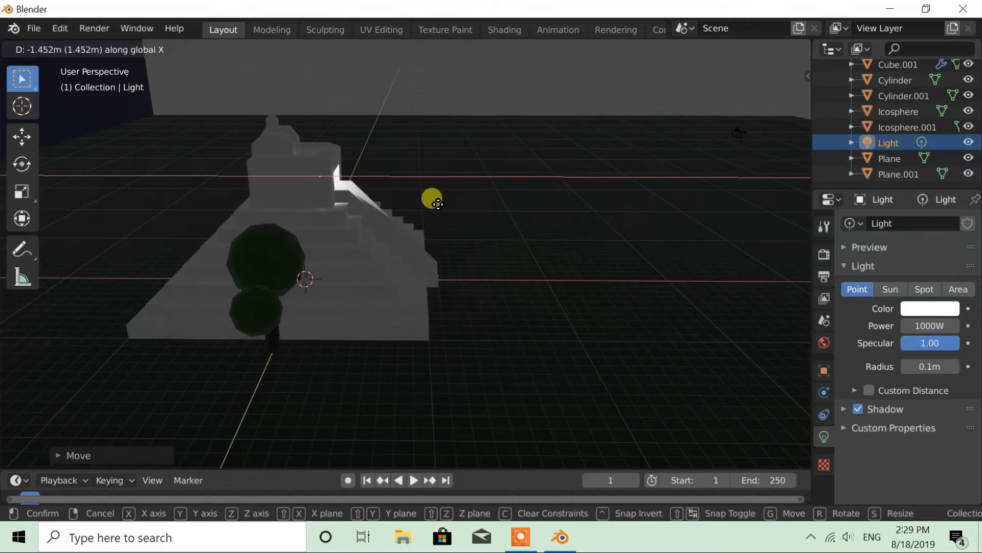
click(438, 203)
middle_drag(438, 204, 546, 191)
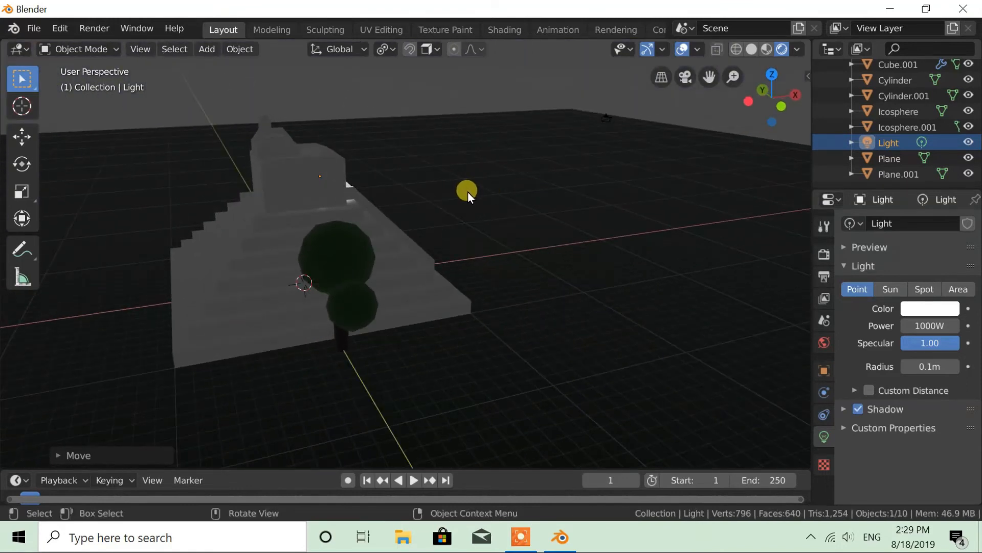
key(g)
key(x)
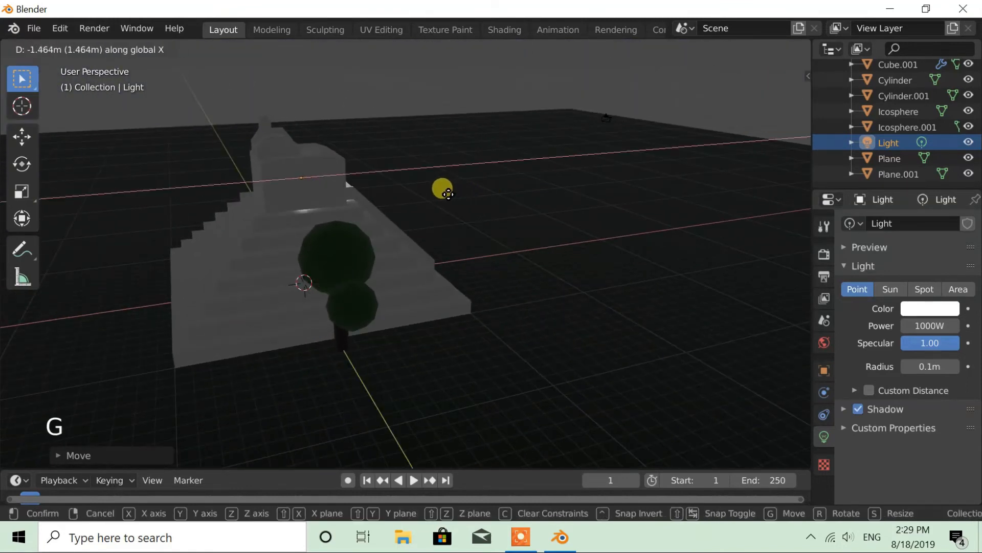
click(450, 192)
Fine-tune the light's height inside the temple chamber along Z, lowering it about 0.16 m and raising it about 0.04 m.
middle_drag(450, 193, 361, 160)
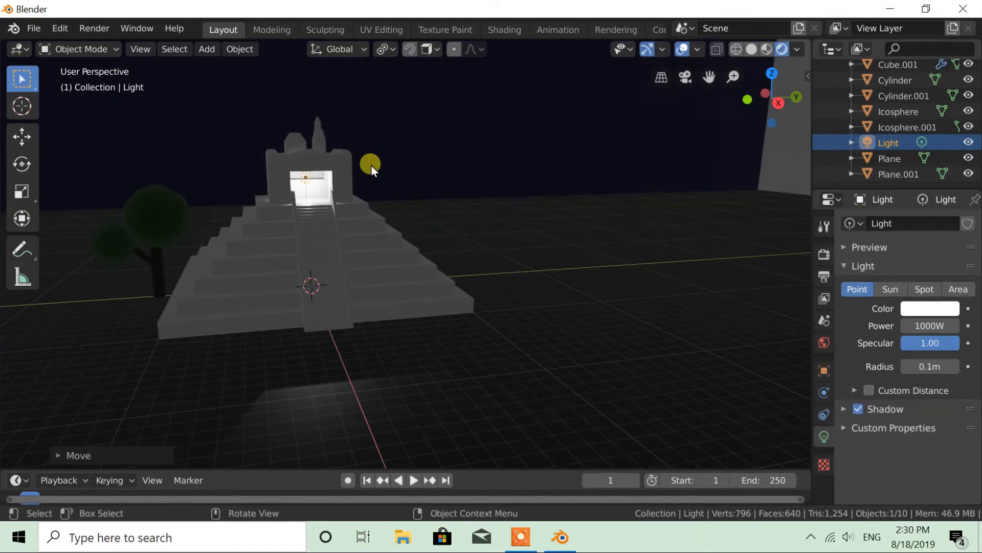
key(g)
key(z)
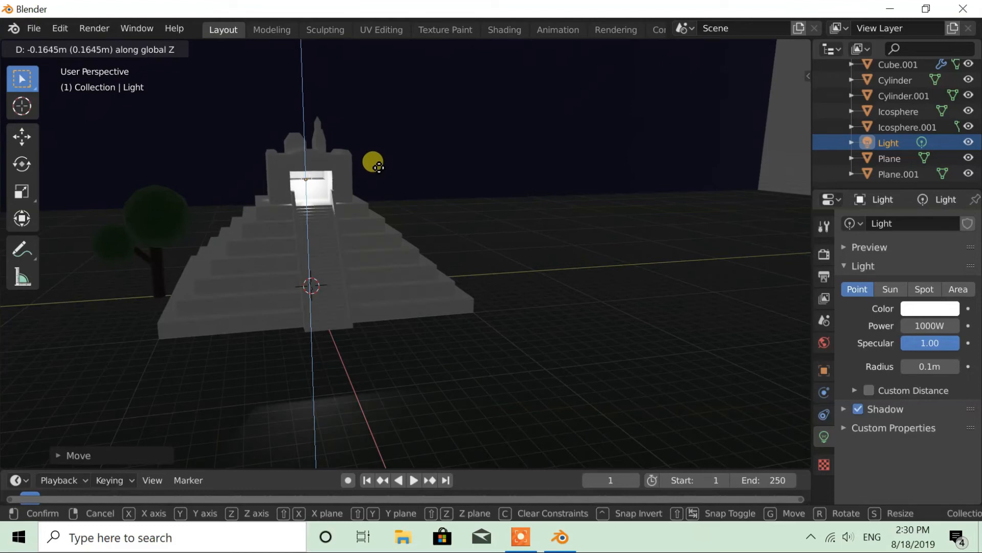
click(378, 167)
middle_drag(312, 203, 321, 207)
key(g)
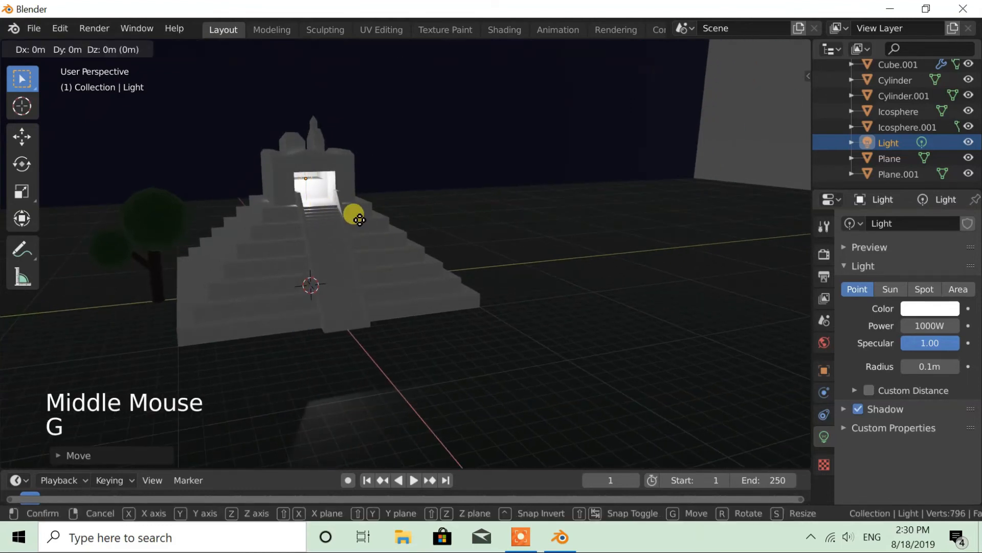
key(z)
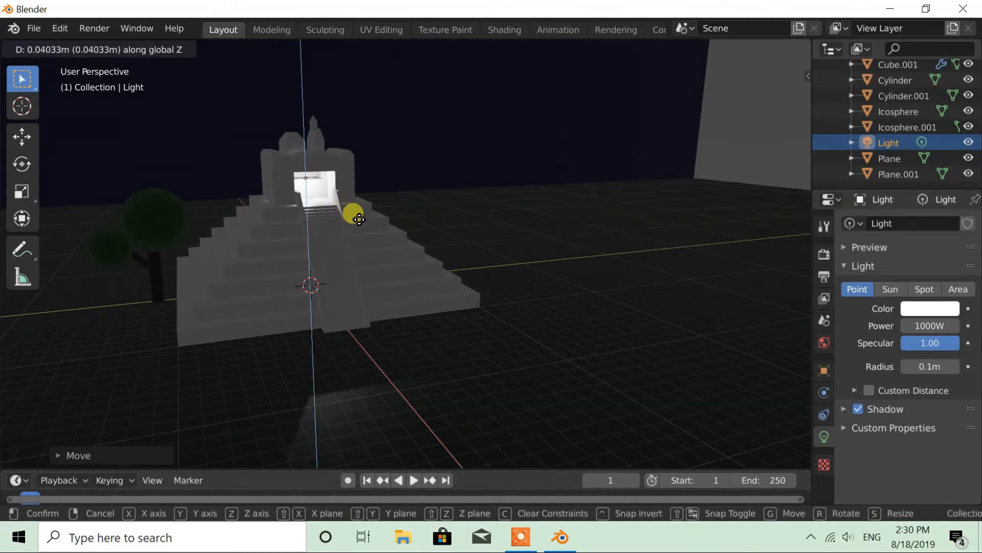
click(359, 219)
Give the chamber light a saturated orange color and set its power to 500 W.
middle_drag(357, 219, 412, 230)
click(929, 309)
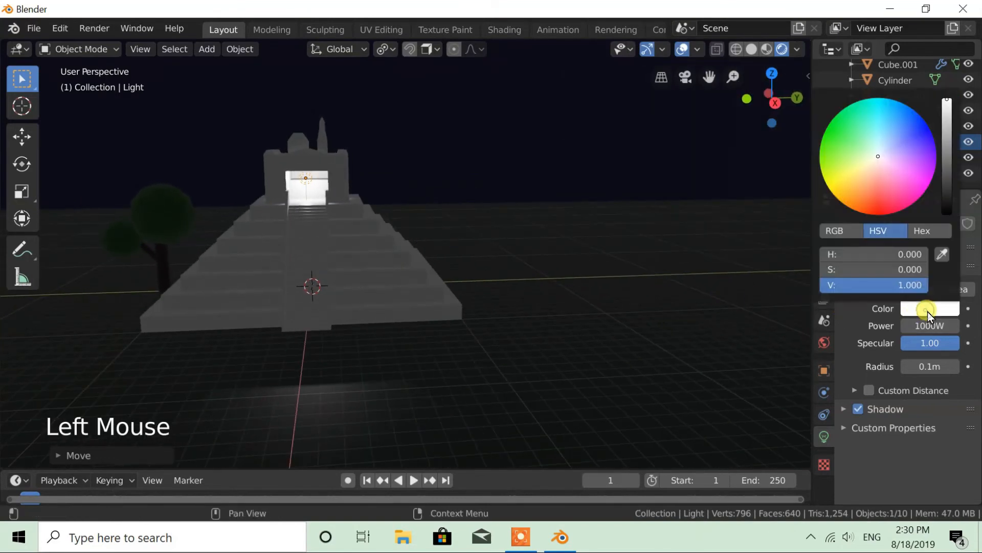
mouse_move(861, 199)
mouse_down()
mouse_move(869, 209)
mouse_move(856, 195)
mouse_move(843, 204)
mouse_up()
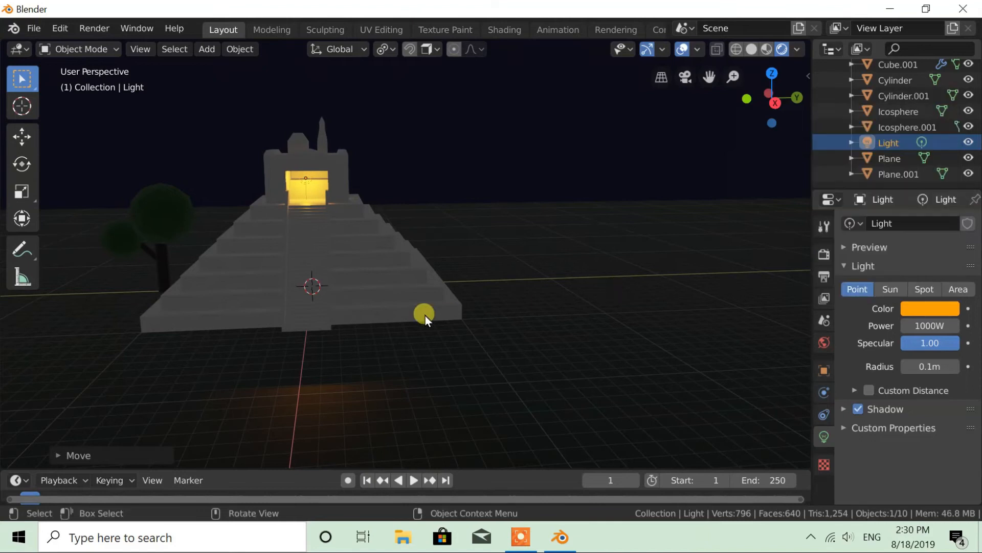
scroll(425, 316, down, 2)
middle_drag(406, 289, 437, 293)
drag(927, 325, 913, 325)
click(919, 326)
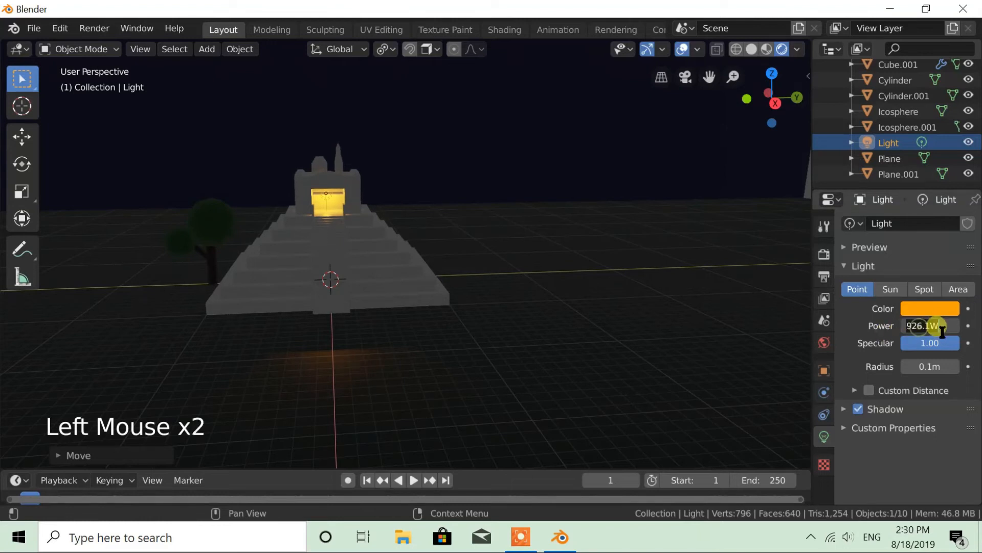
text(500)
key(Return)
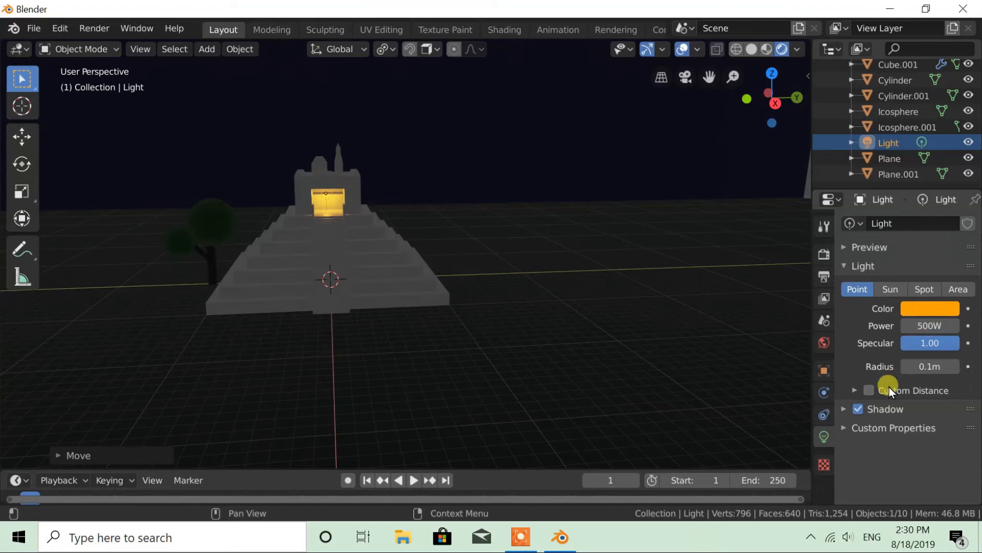
Switch the scene's render engine from Eevee to Cycles.
click(824, 254)
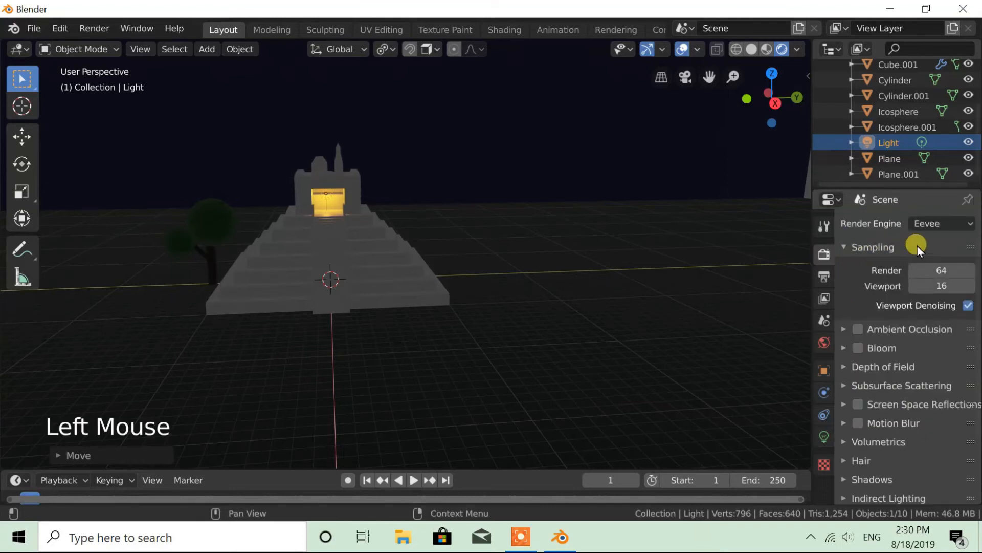
click(929, 225)
click(920, 276)
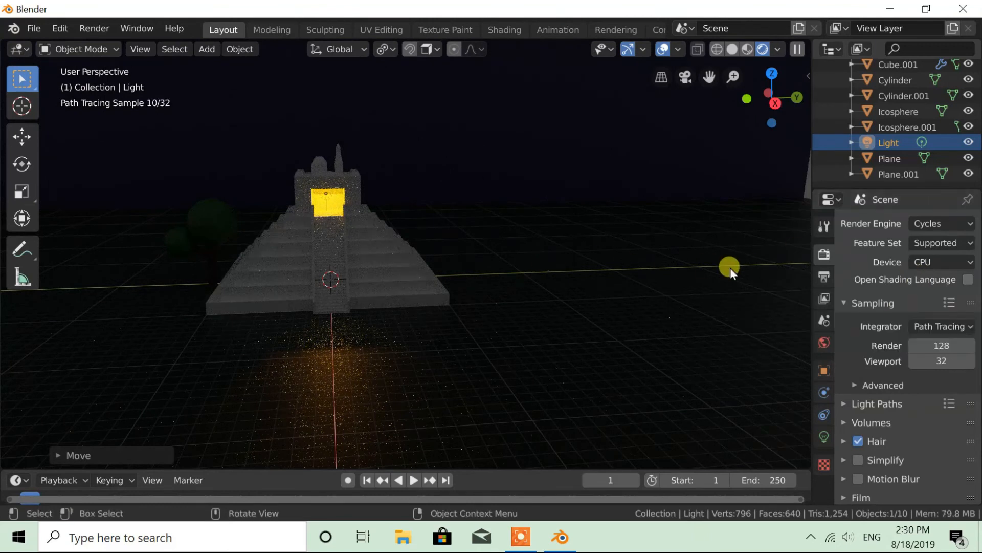
scroll(418, 266, down, 1)
scroll(421, 261, up, 1)
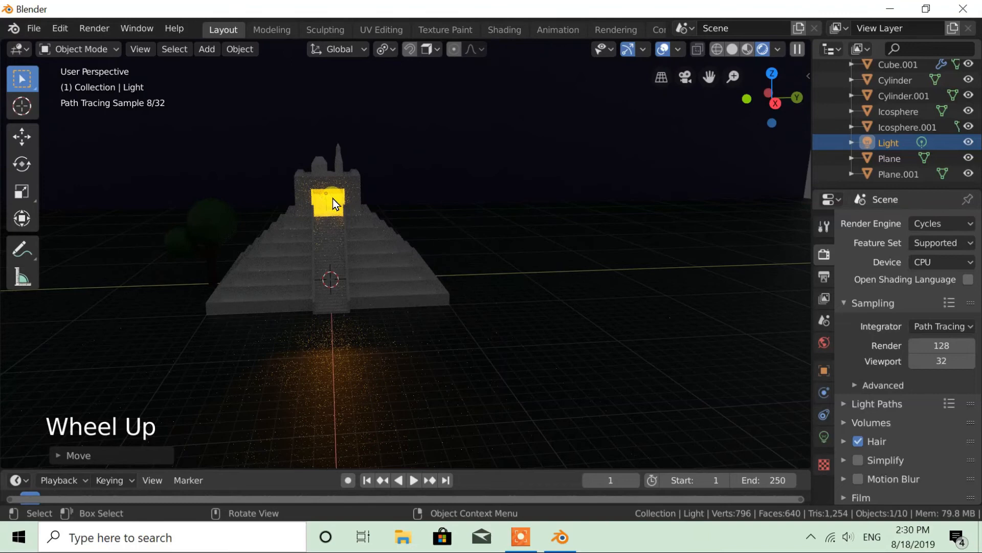
Duplicate the chamber light, place the copy in the air beside the temple, and change the copy's type to Sun.
key(shift+d)
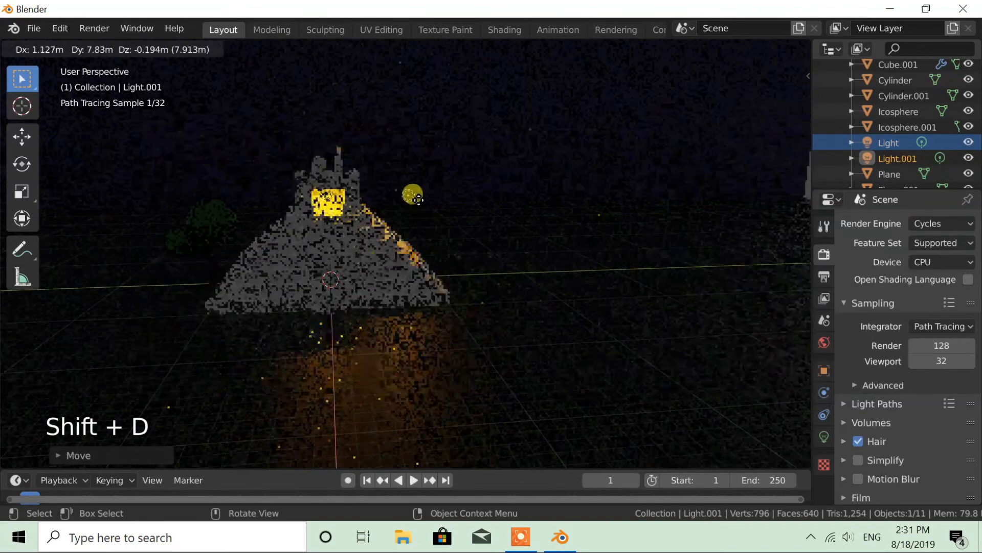
click(453, 185)
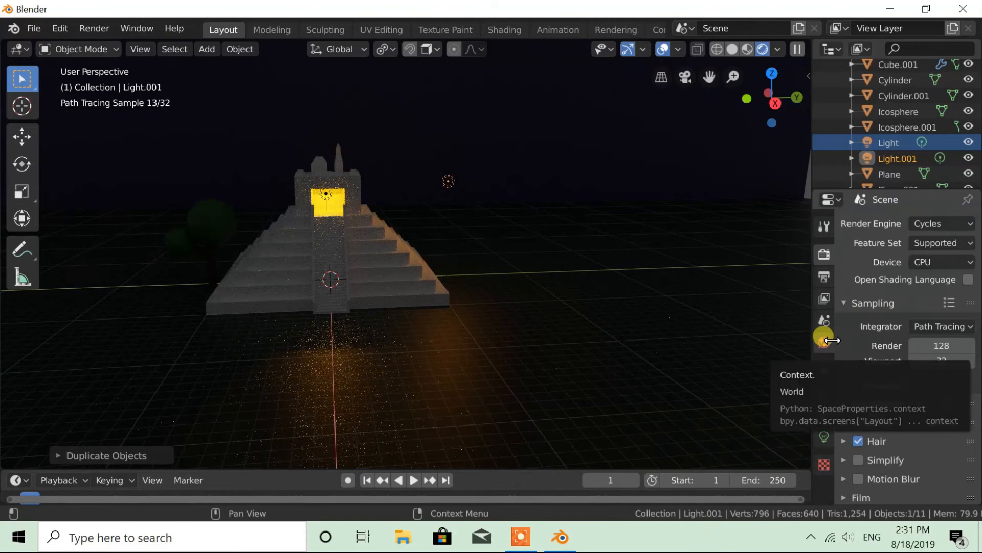
click(824, 436)
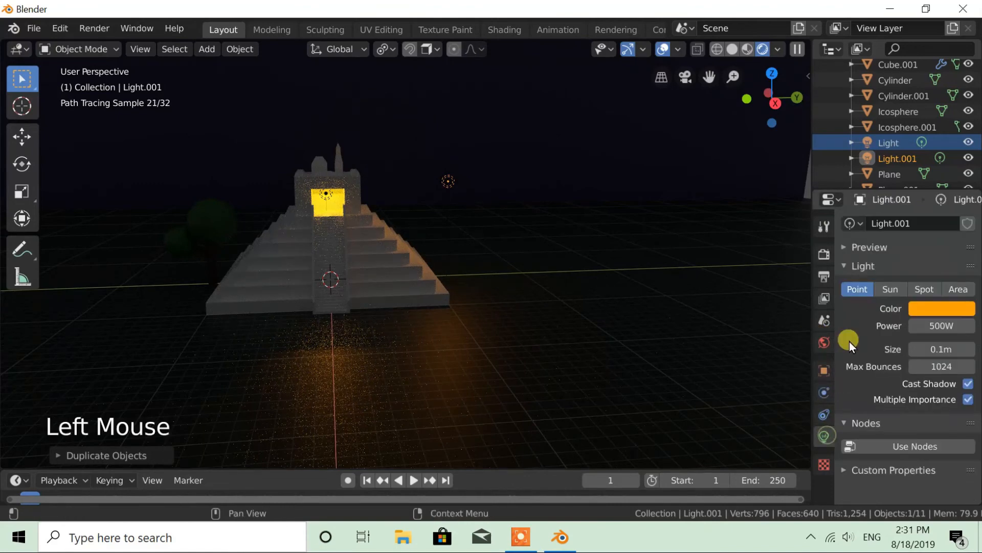
click(891, 289)
Change the sun light's color to a nearly white, very pale blue.
click(931, 309)
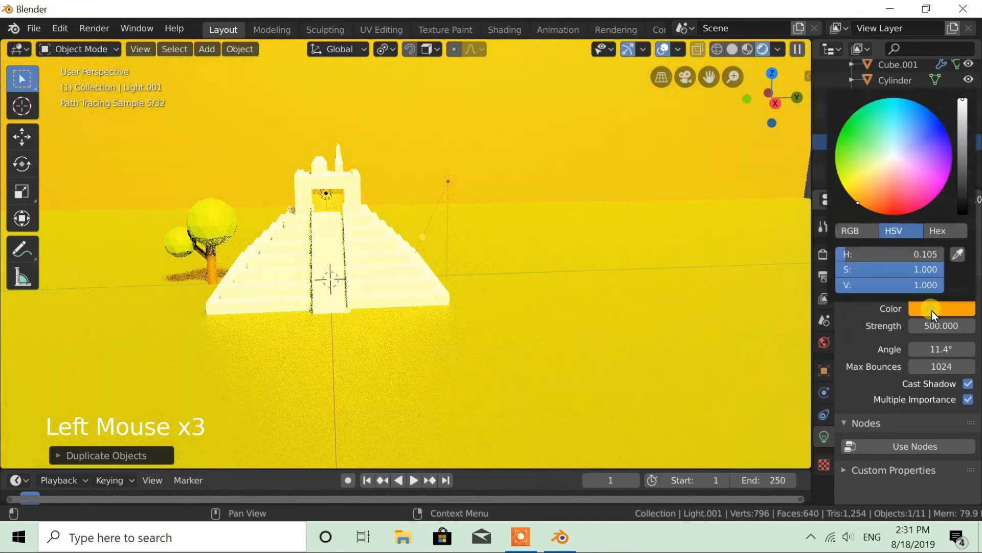
click(895, 150)
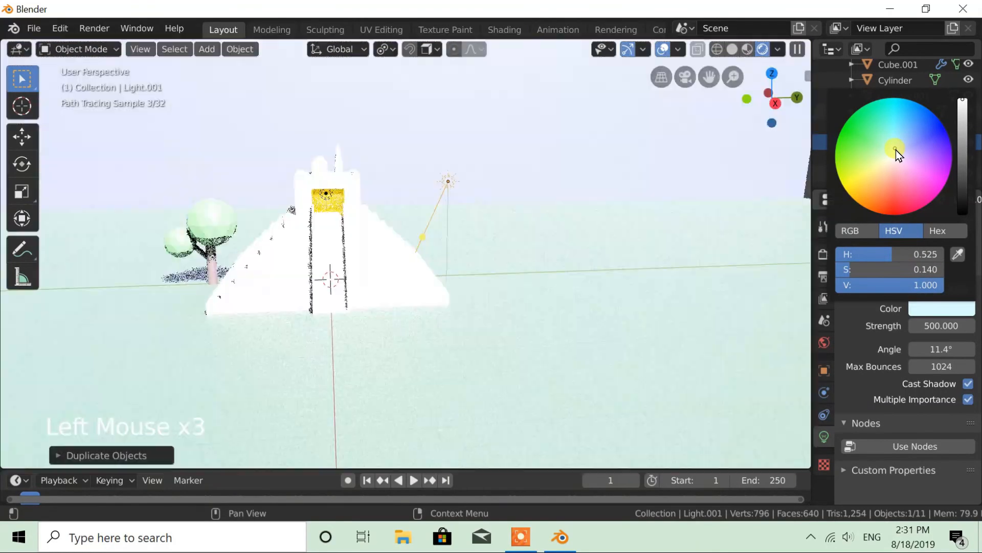
click(894, 154)
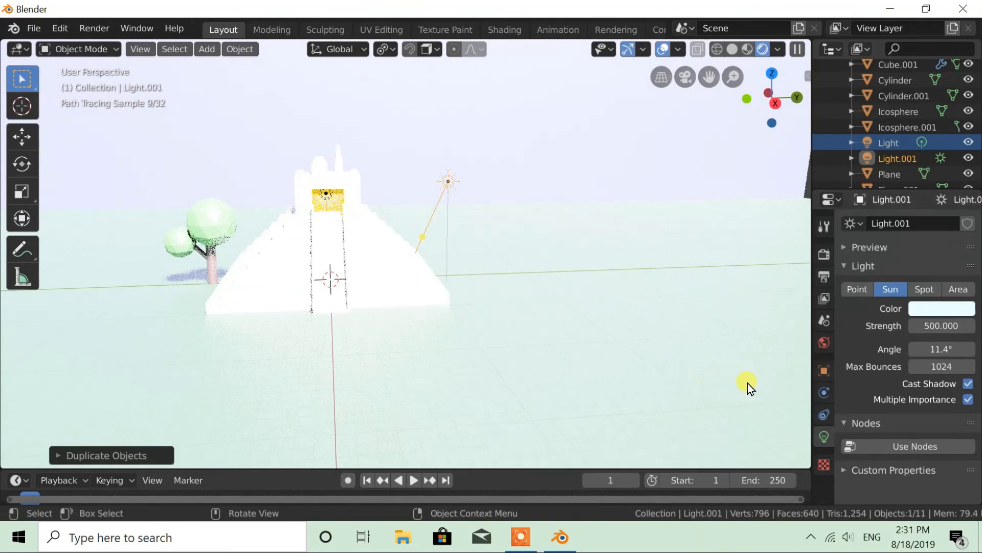
Enable shader nodes on the sun light and set the light's strength to 1.
click(892, 448)
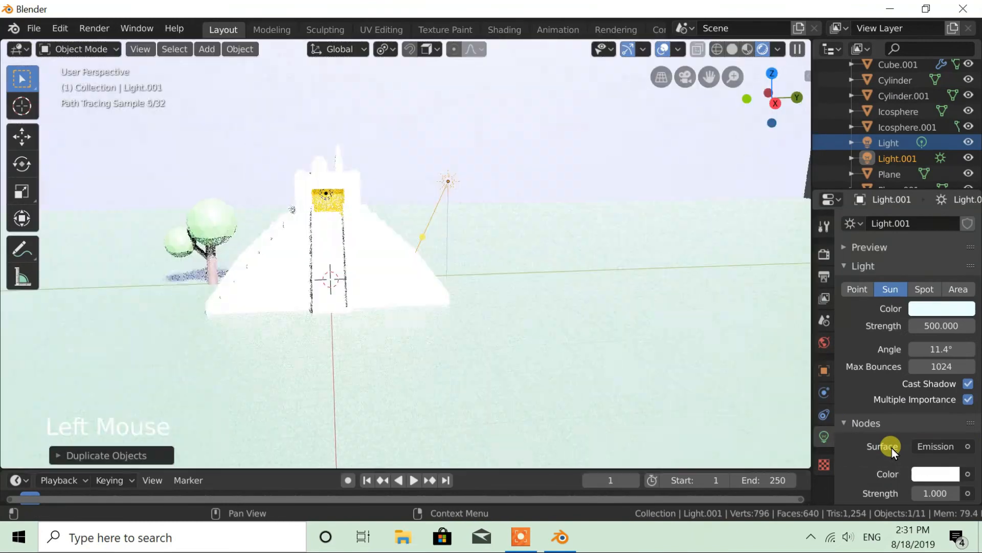
click(934, 324)
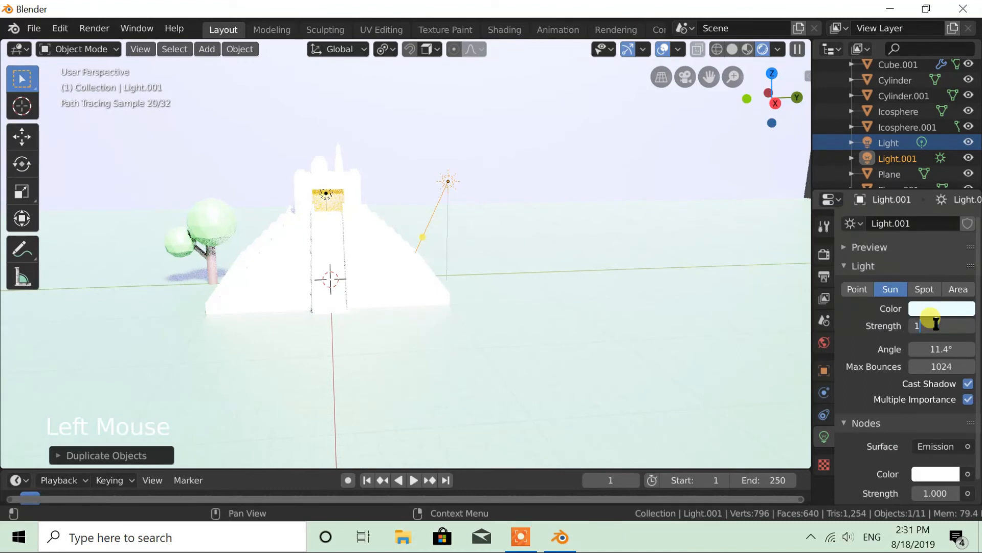
text(1)
key(Return)
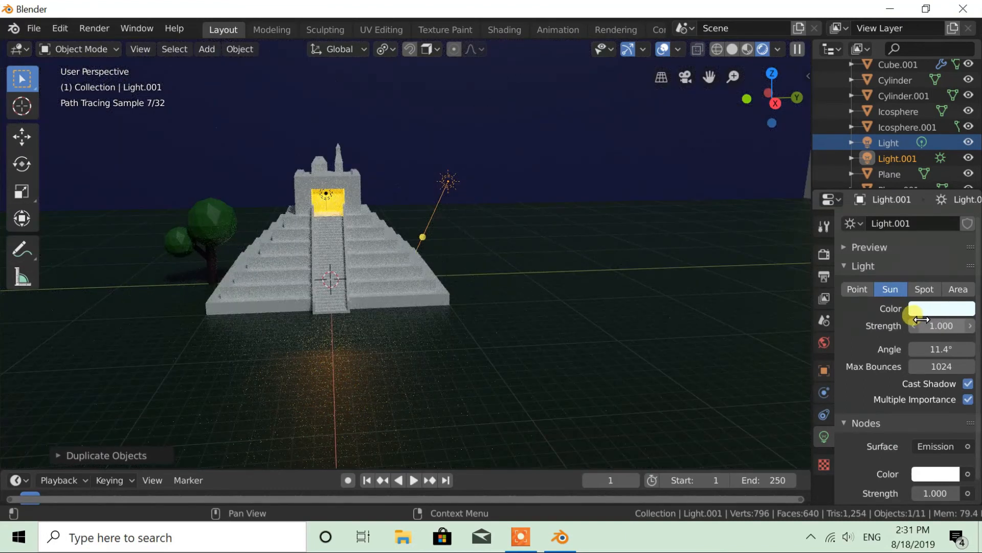
Set the temple chamber light's power to 1 W and enable shader nodes on it.
scroll(926, 458, down, 2)
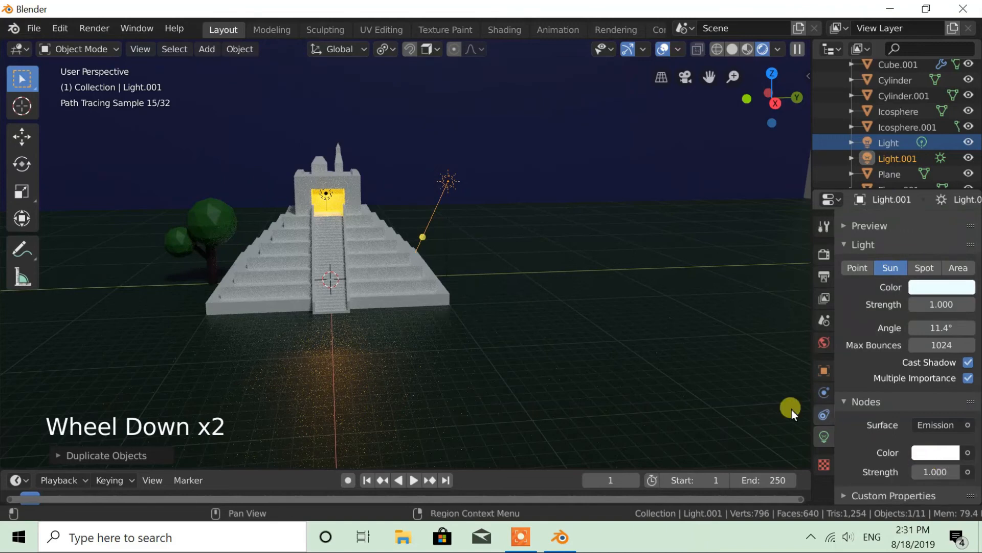
key(BackSpace)
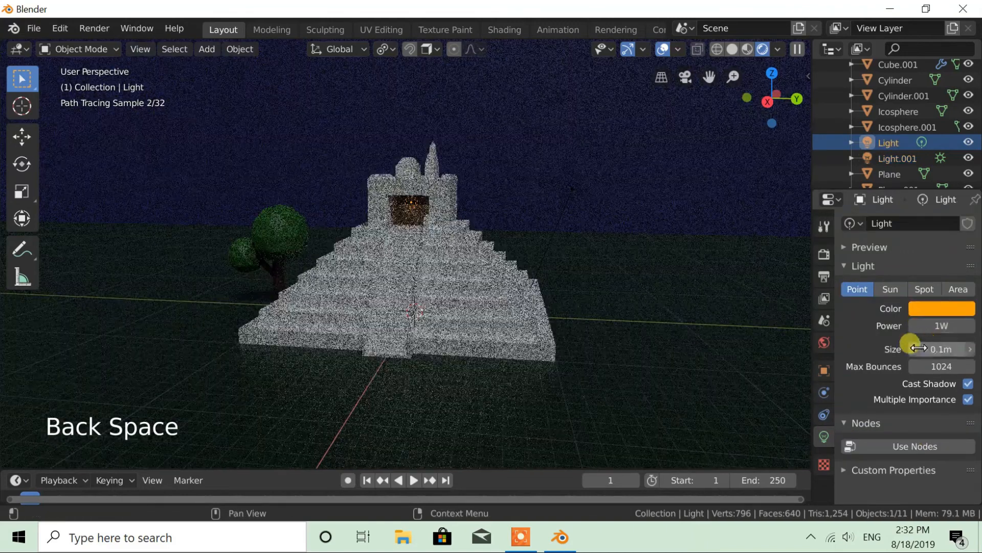
click(901, 449)
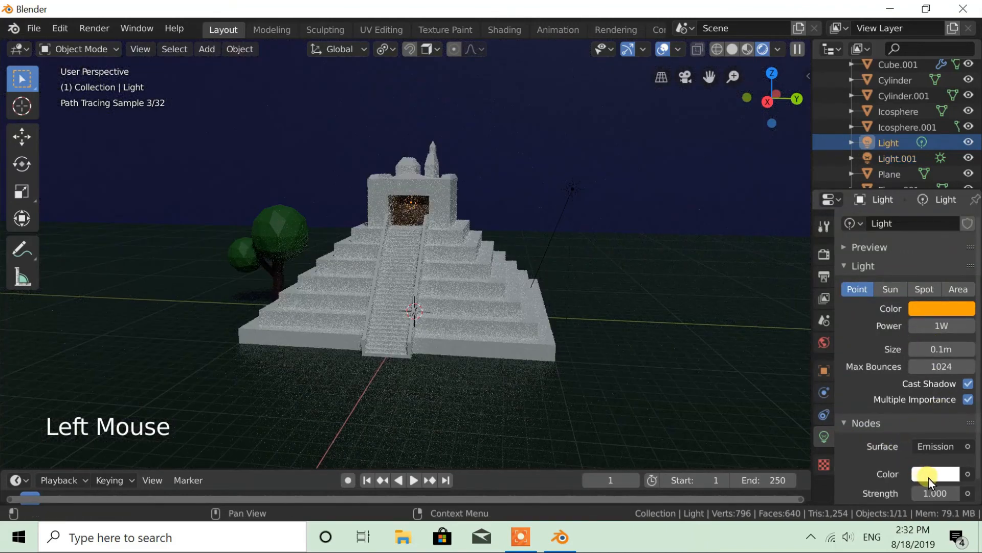
Set the chamber light's emission node to a yellow-orange color with a strength of 5.
click(929, 478)
drag(847, 335, 846, 345)
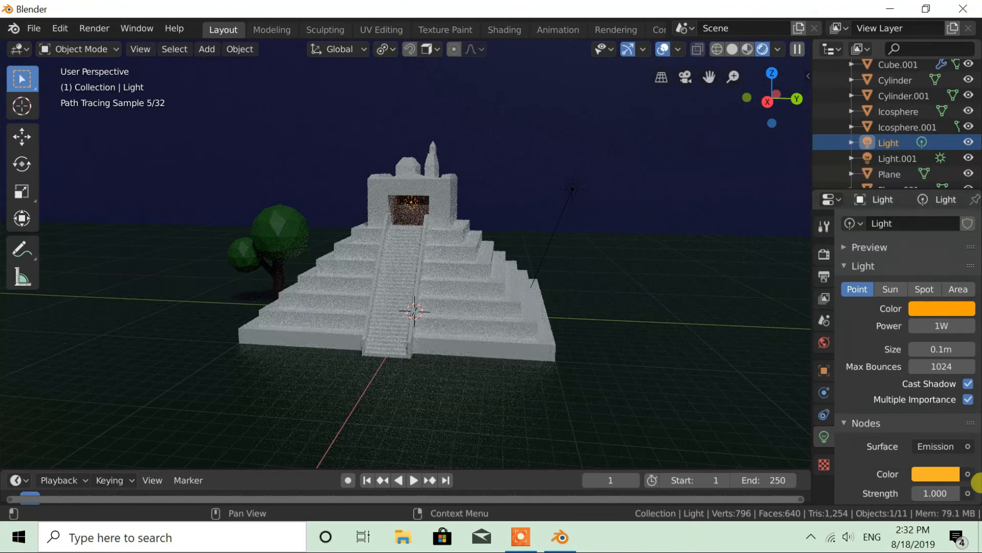
click(927, 492)
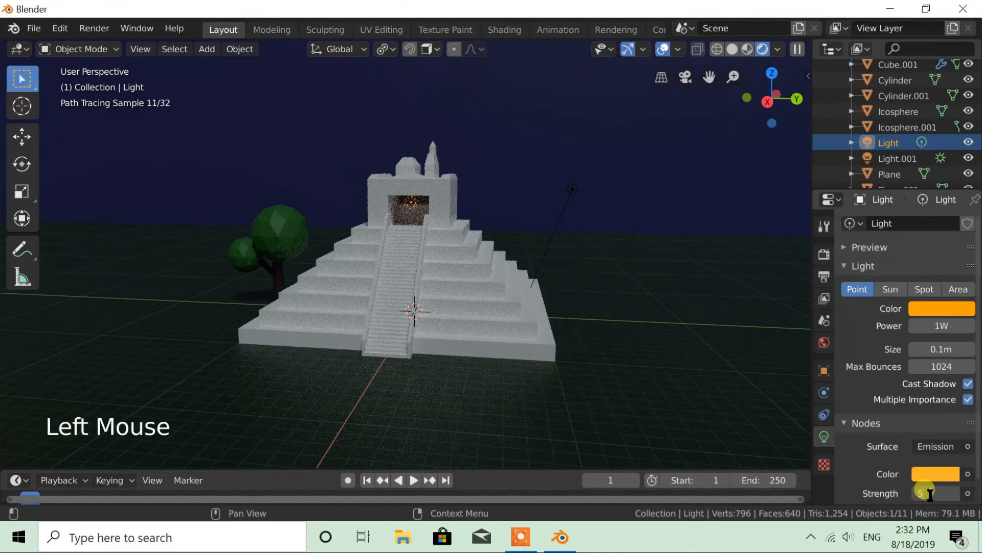
text(5)
key(Return)
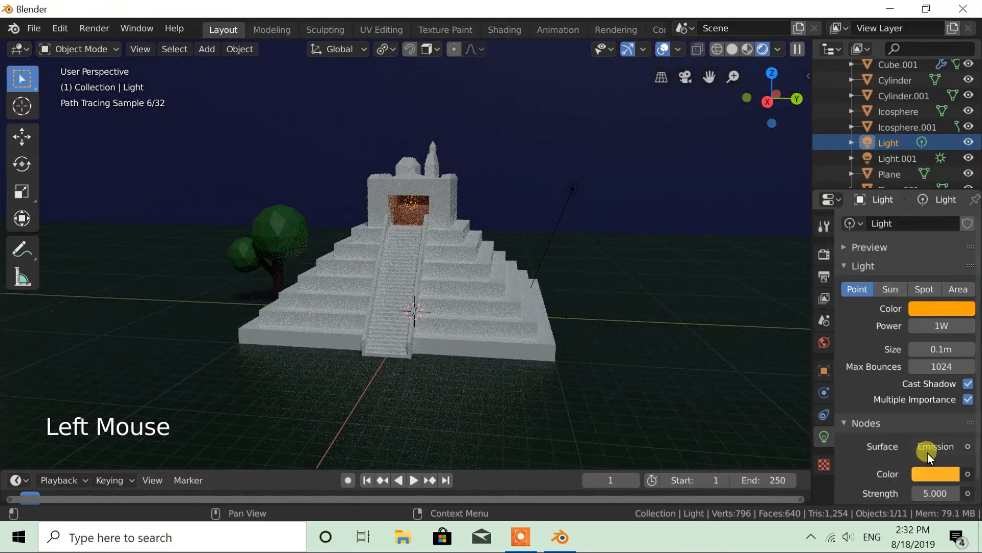
Set the temple chamber light's emission strength to 100.
click(928, 473)
click(928, 473)
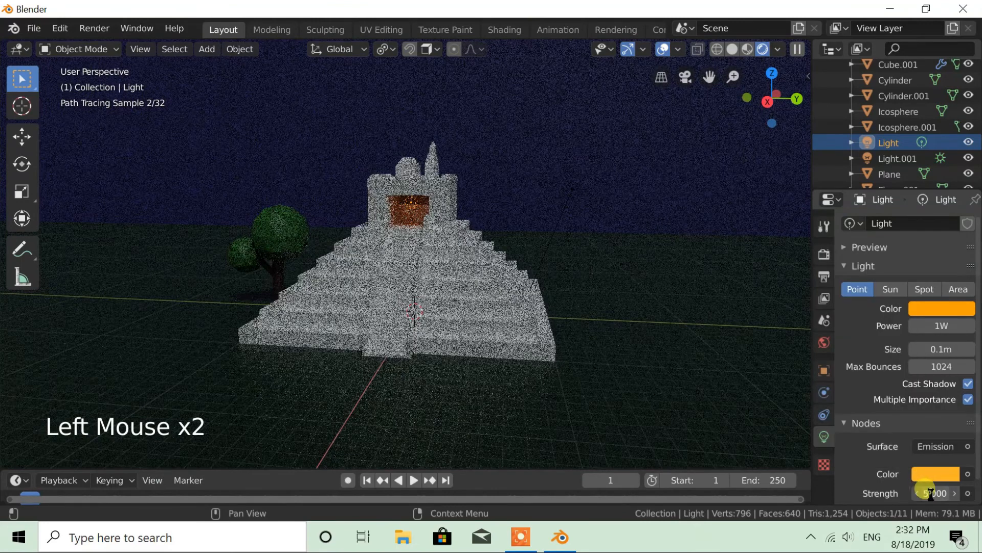
double_click(930, 493)
text(100)
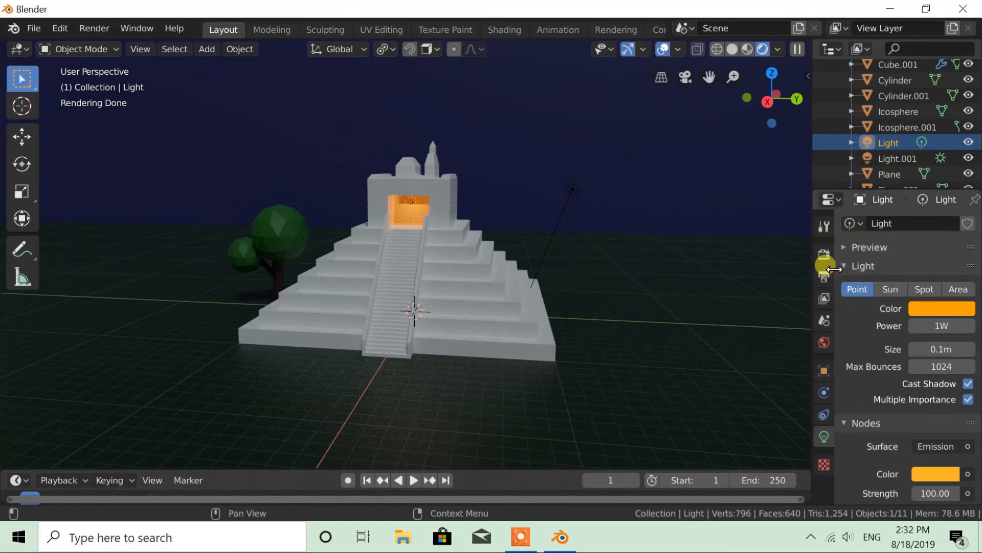
Set the total maximum light bounces to 0 in the Cycles render settings.
click(824, 253)
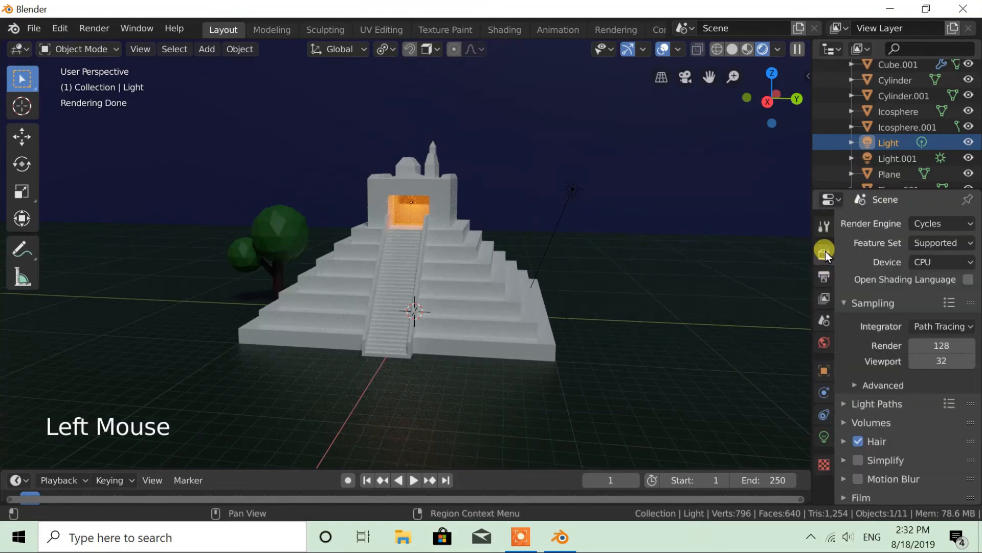
click(853, 406)
click(941, 444)
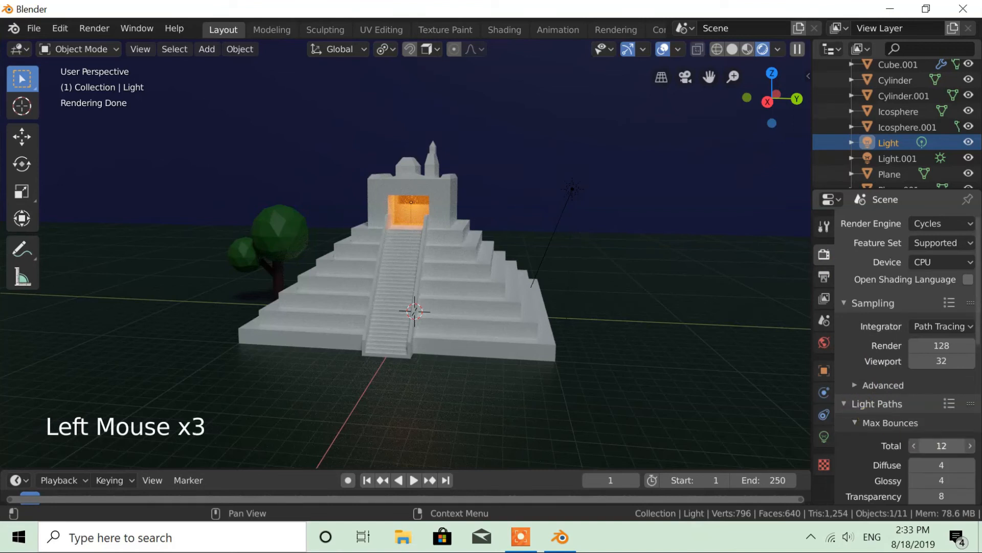
text(0)
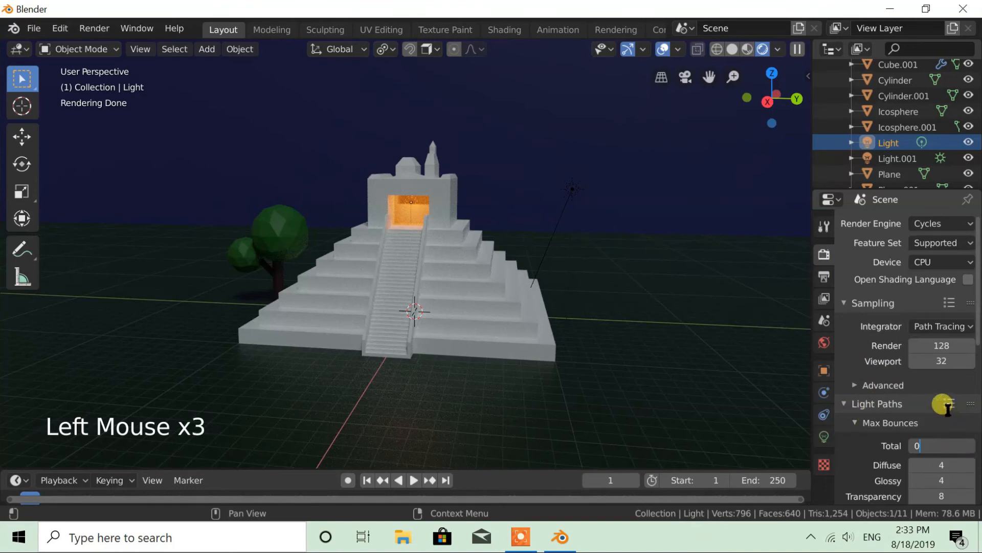
key(Return)
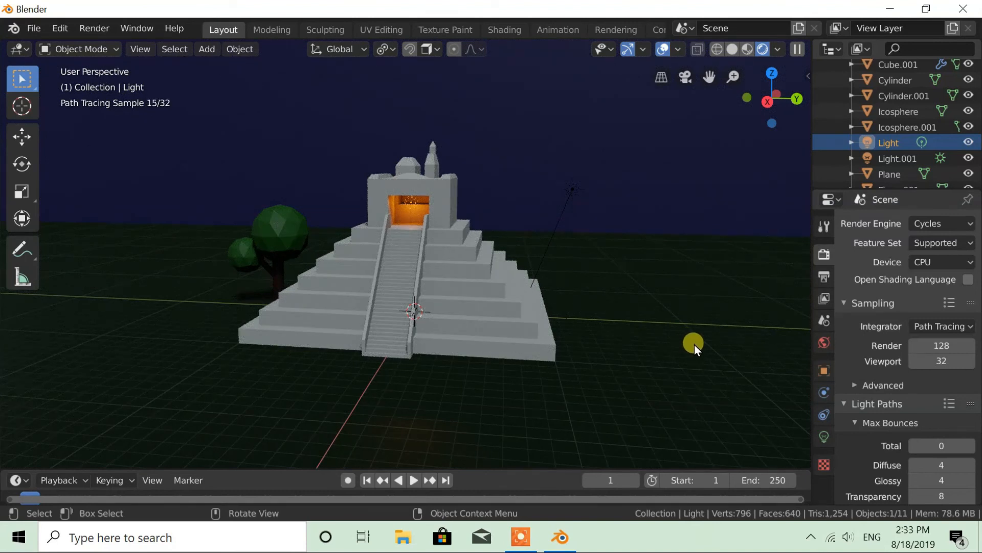
Switch to the camera view and render the pyramid night scene as a still image.
key(KP_0)
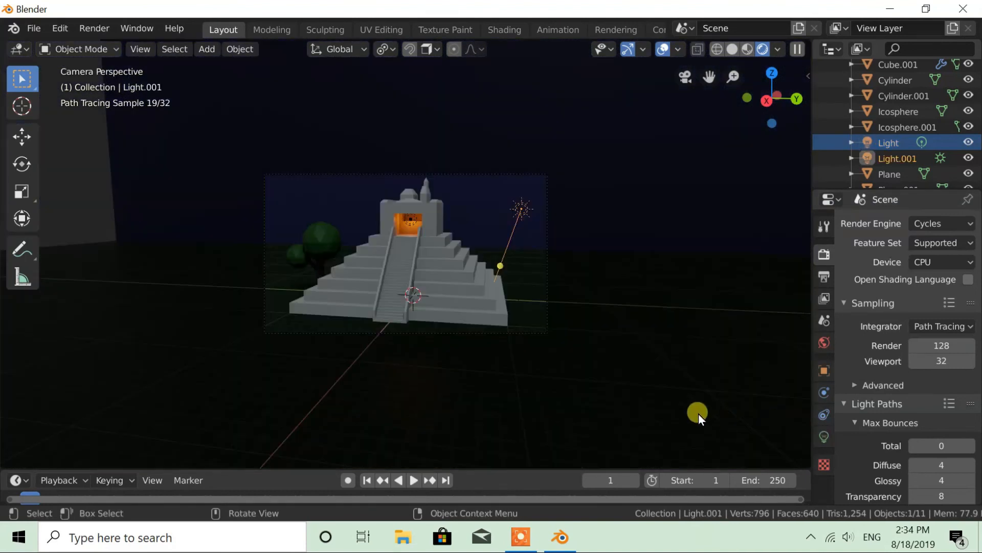
click(92, 28)
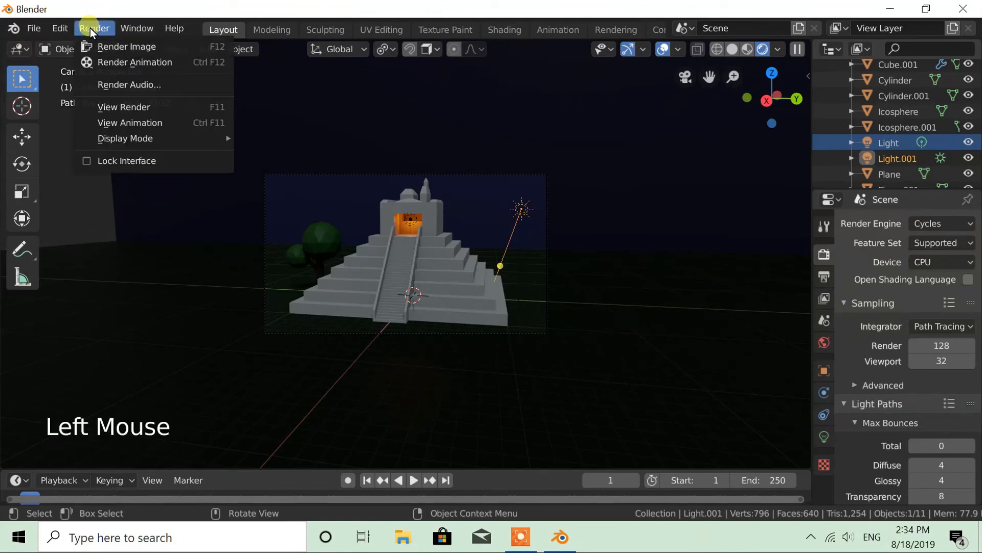
click(150, 51)
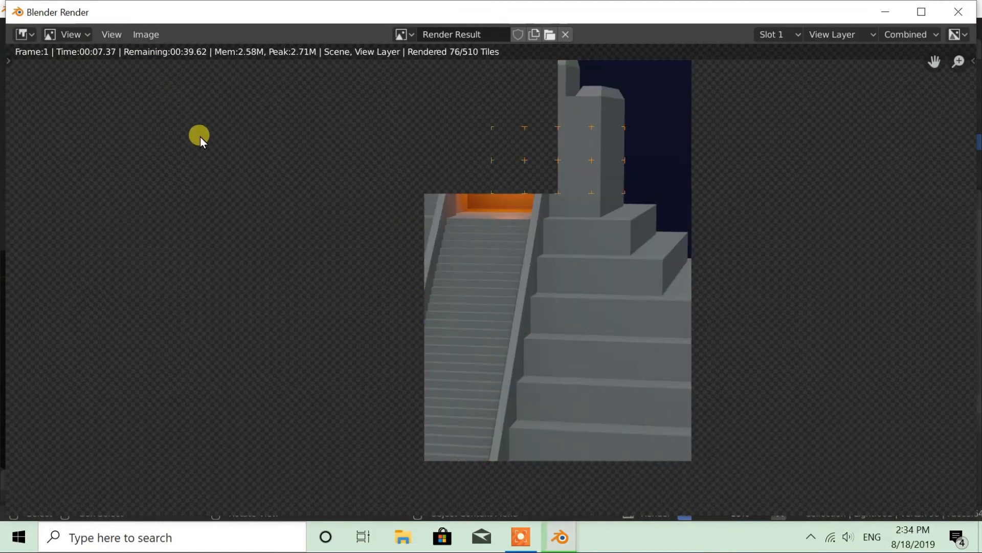
scroll(342, 187, down, 1)
scroll(341, 186, down, 1)
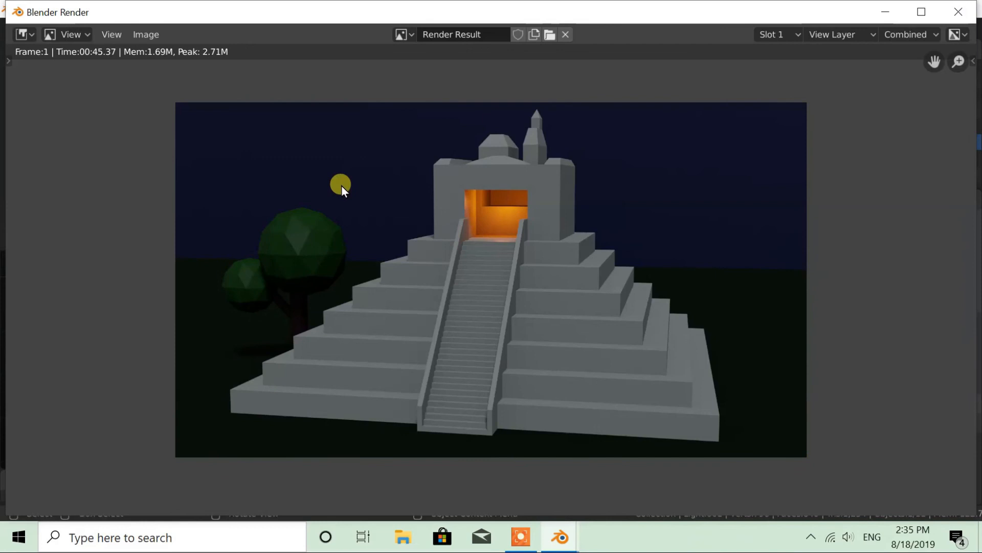
Save the rendered image to the Desktop as "night scene.png".
click(405, 35)
click(155, 38)
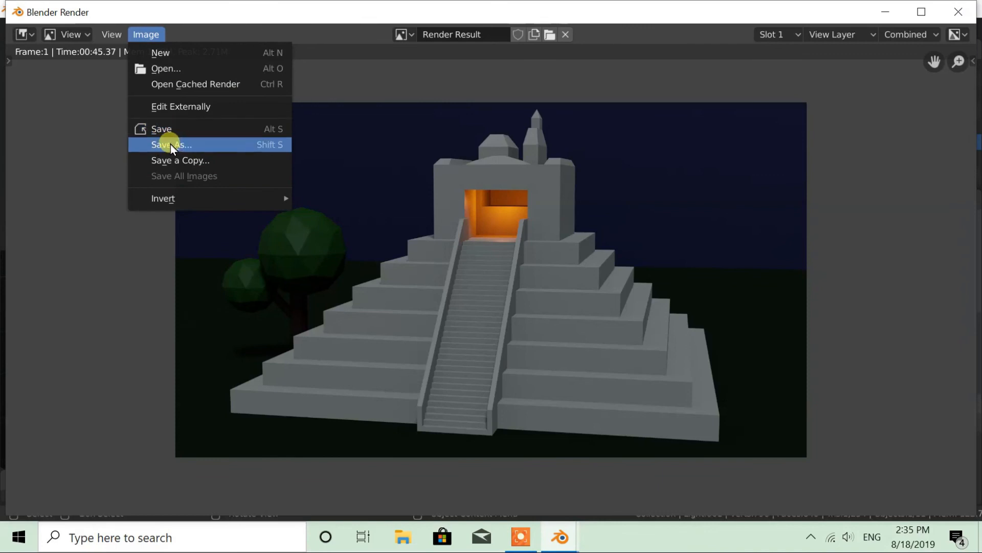
click(200, 147)
click(83, 116)
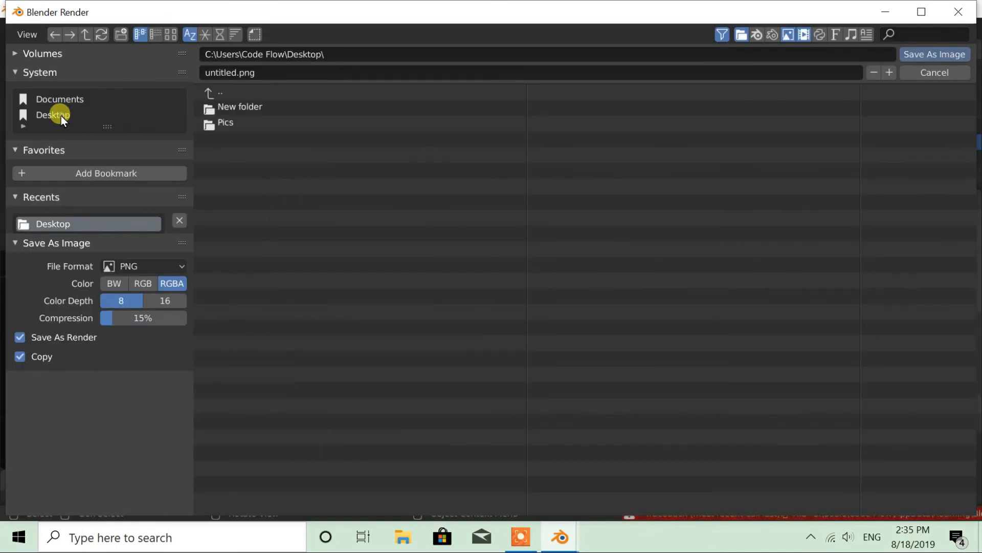
click(236, 73)
click(238, 72)
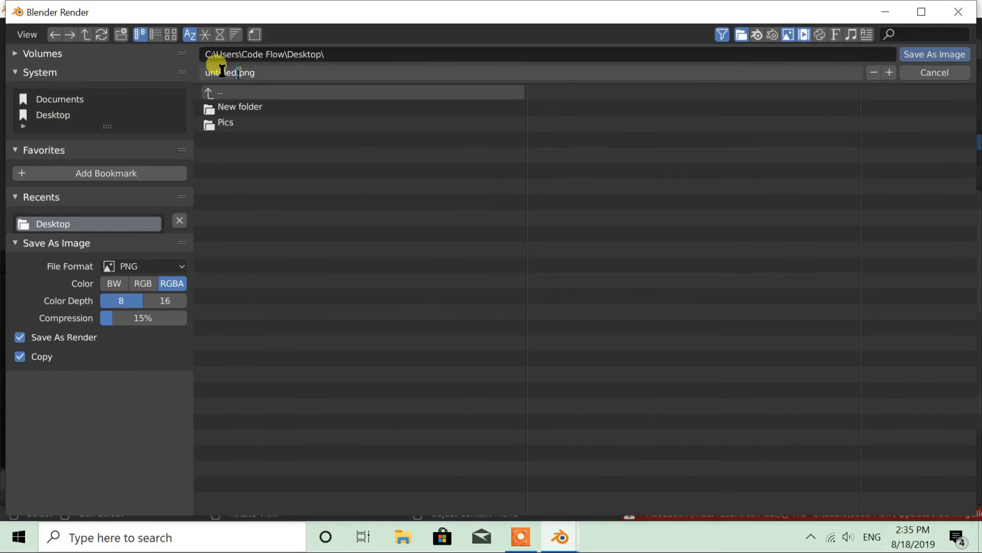
text(night scene)
key(Return)
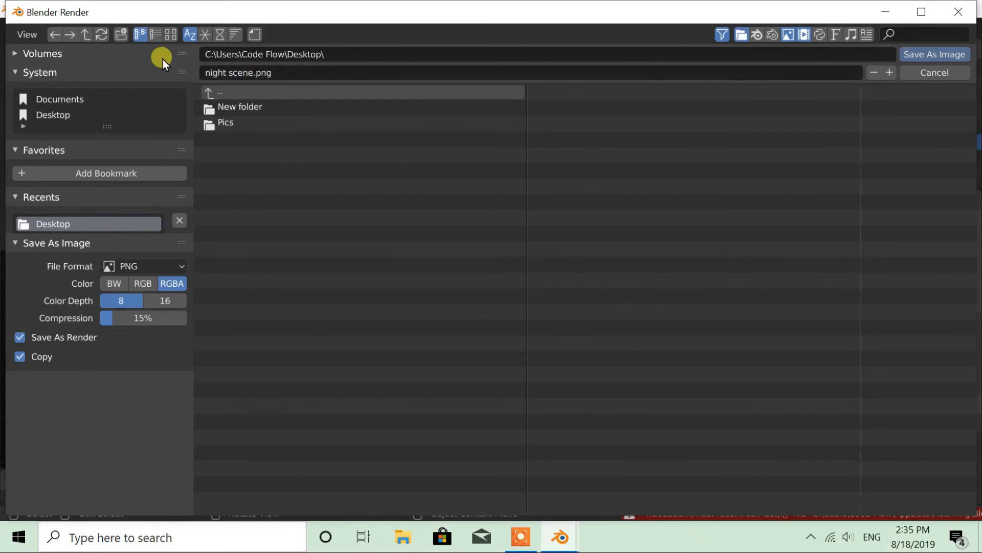
click(930, 54)
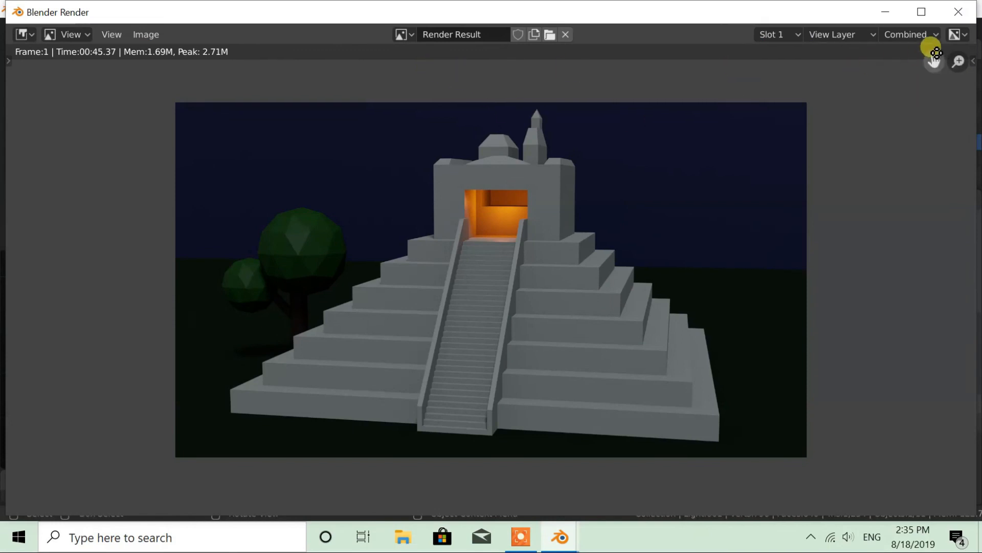
Close the render window and quit the program, discarding the unsaved changes.
click(958, 11)
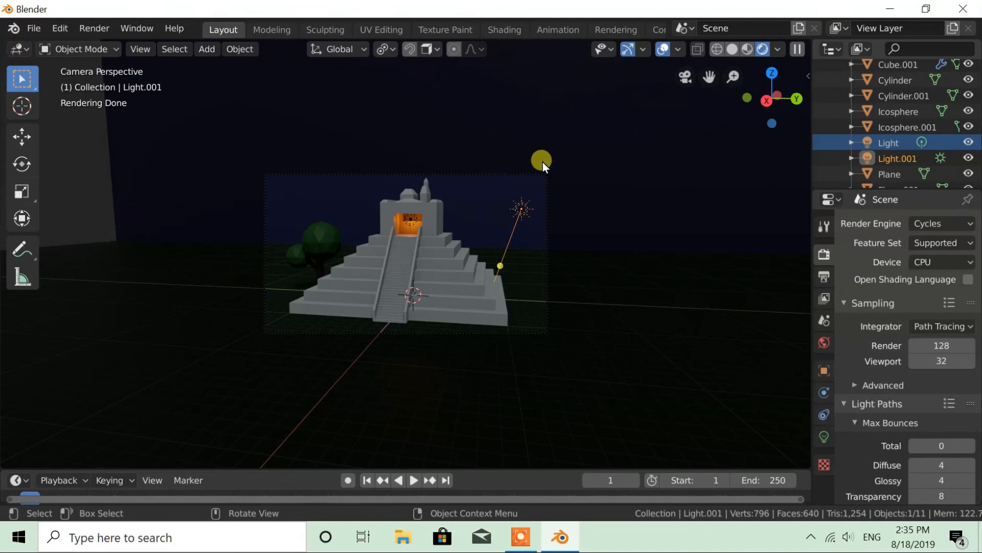
click(963, 9)
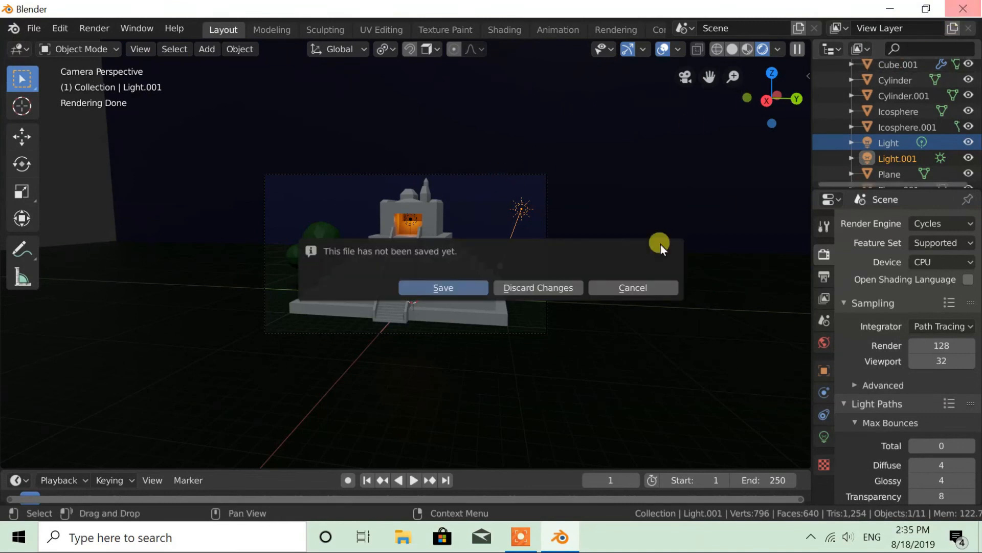
click(516, 284)
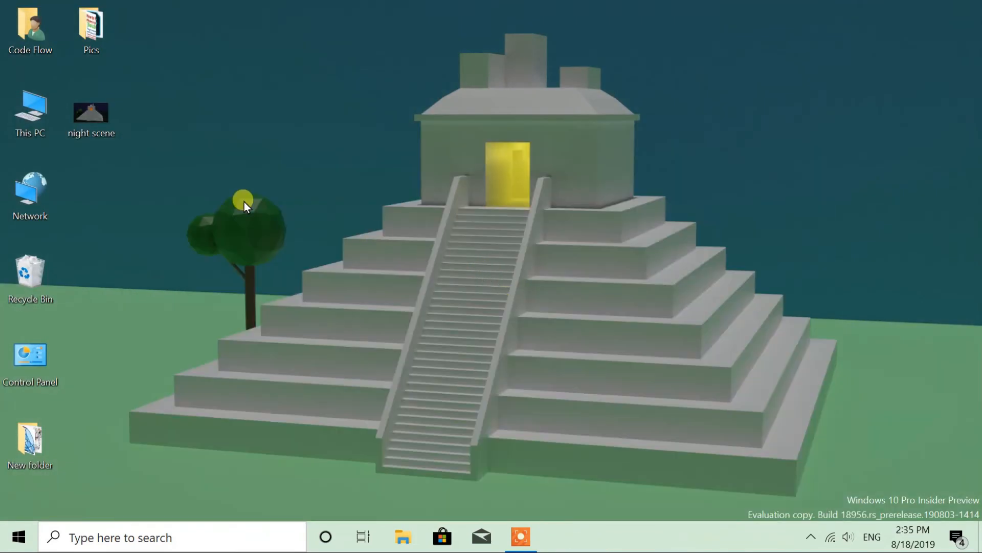
Set the "night scene" image on the Windows desktop as the desktop background.
right_click(88, 104)
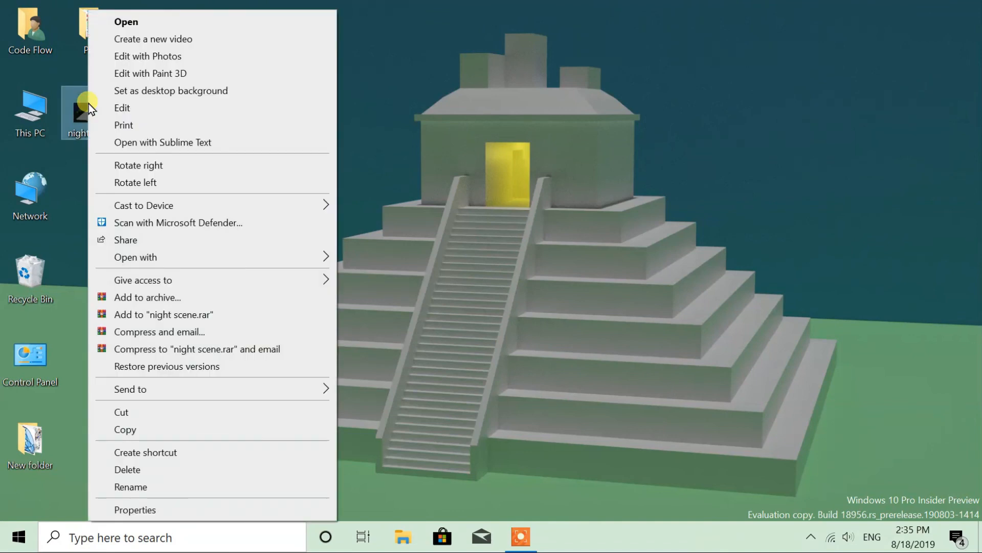
click(175, 94)
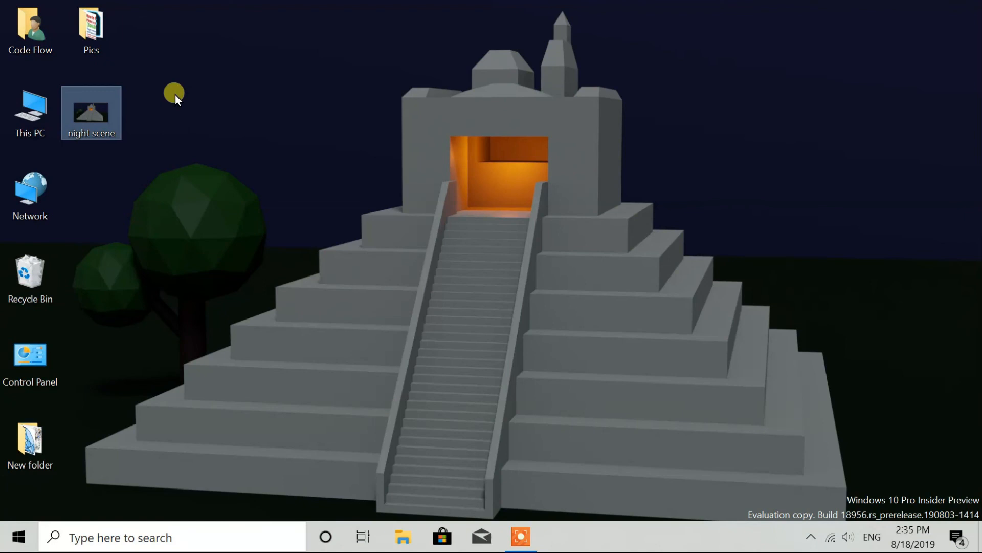